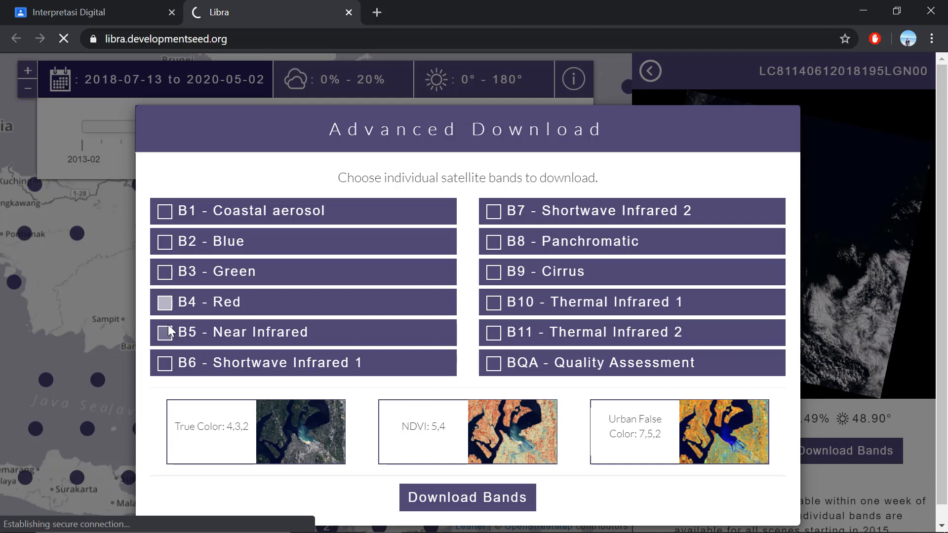
# Download only the B5 - Near Infrared band of the Landsat scene, leaving B4 - Red unselected
pyautogui.click(164, 306)
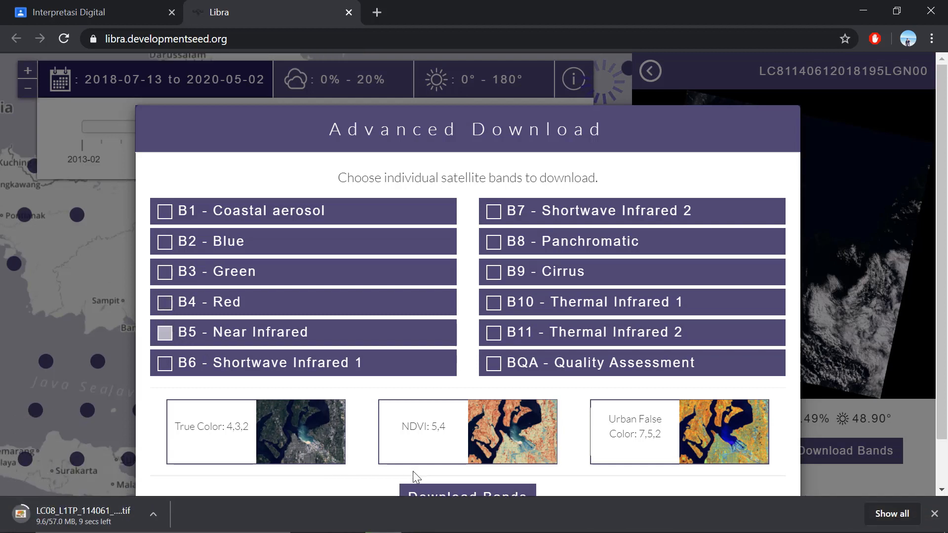
pyautogui.click(432, 495)
pyautogui.click(164, 332)
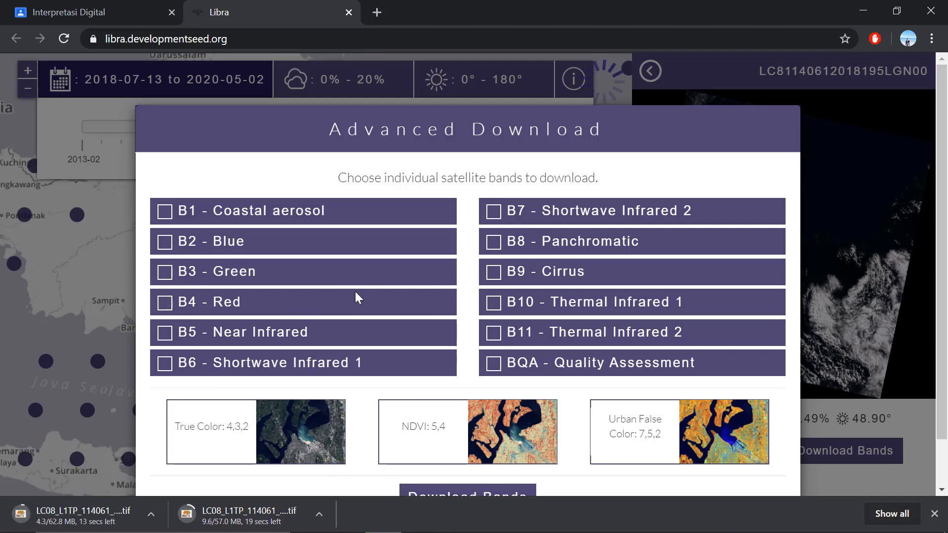
# Download the B10 - Thermal Infrared 1 and B11 - Thermal Infrared 2 bands of the scene one after the other
pyautogui.click(493, 304)
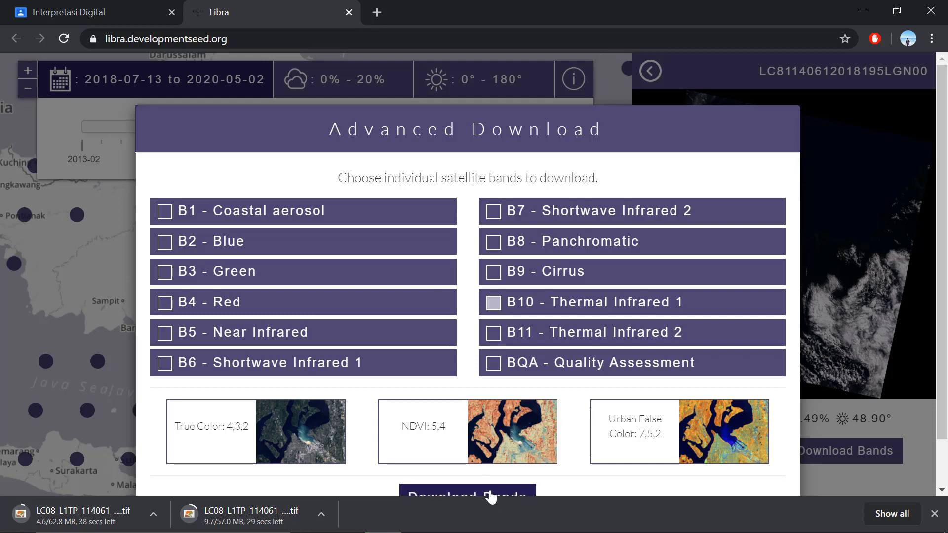
pyautogui.click(495, 302)
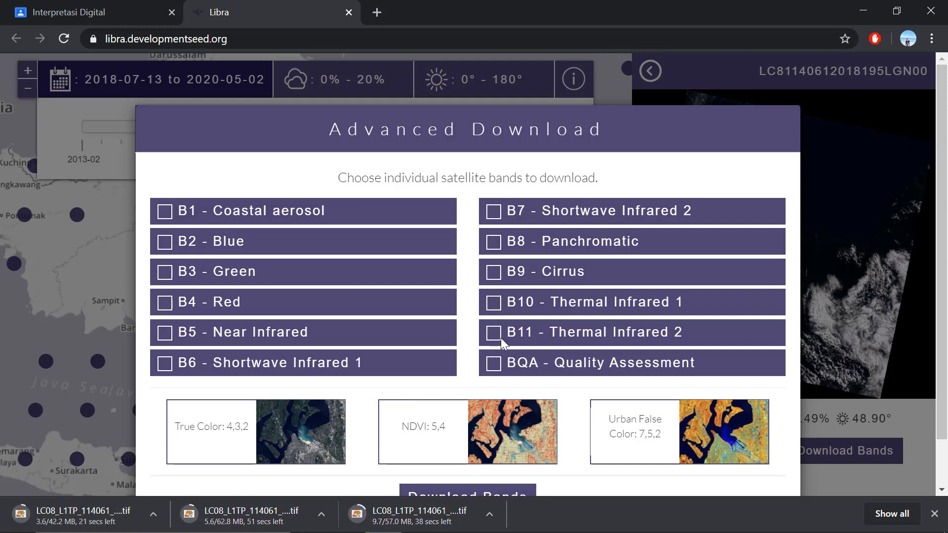
pyautogui.click(495, 332)
pyautogui.click(506, 500)
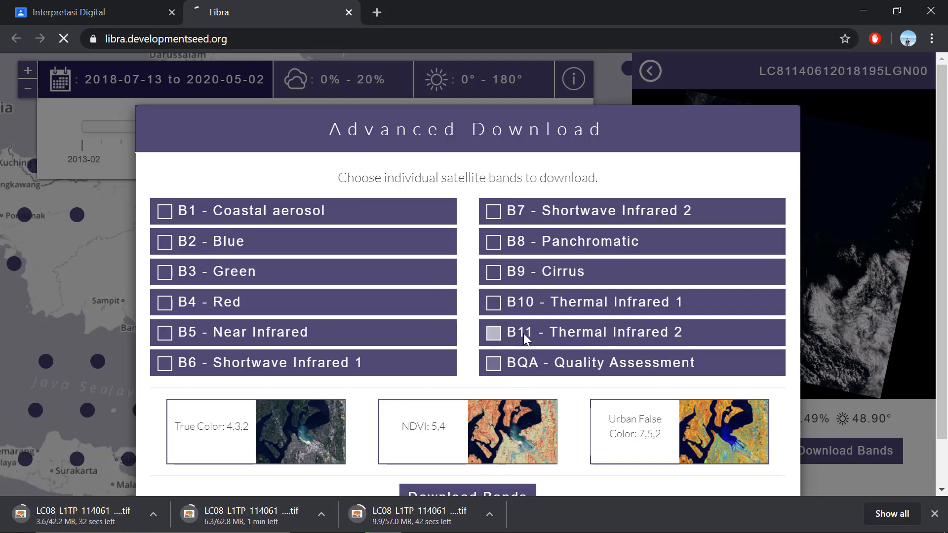
pyautogui.click(494, 332)
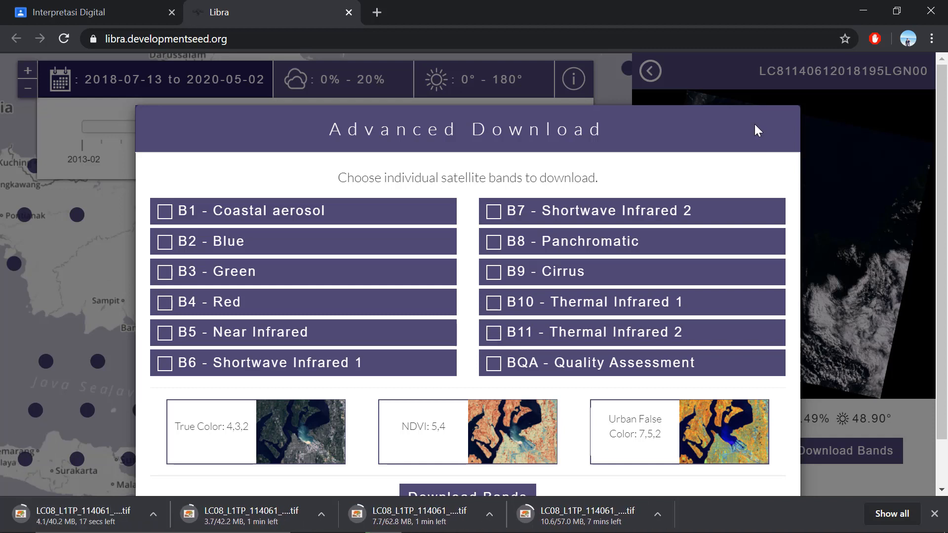
# Exit the browser despite the downloads in progress and switch to ArcMap
pyautogui.click(931, 11)
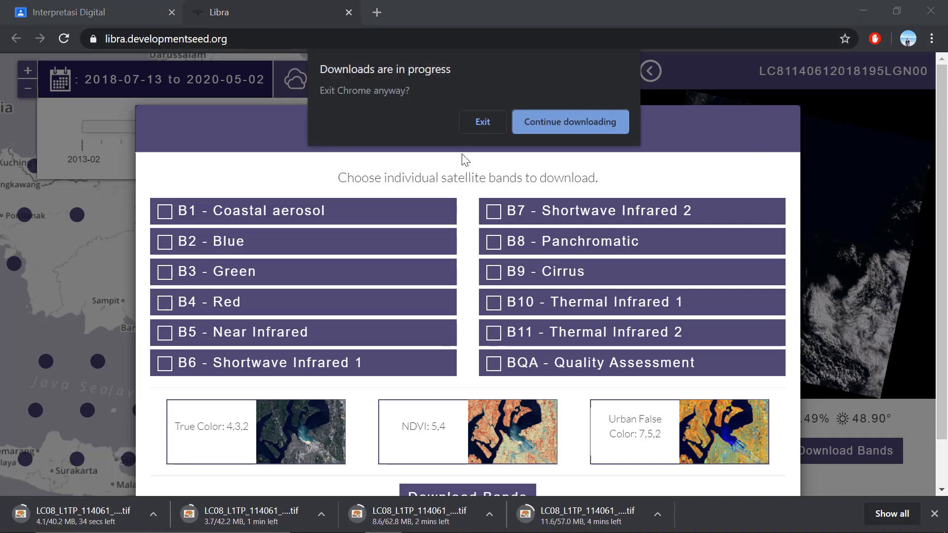
pyautogui.click(482, 124)
pyautogui.click(422, 520)
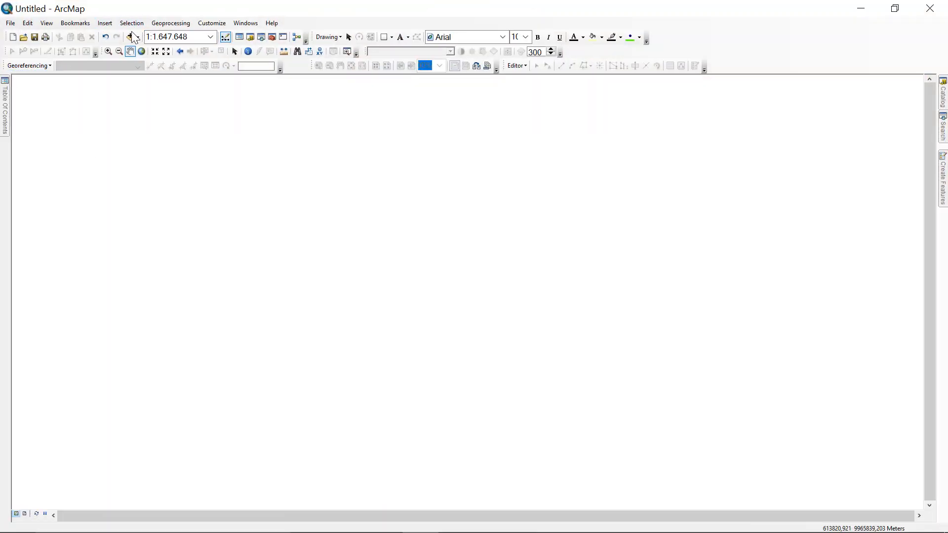
# Add the Landsat B10 and B11 TIFF rasters of 20180308 from the TUGAS BESAR folder to the map
pyautogui.click(132, 38)
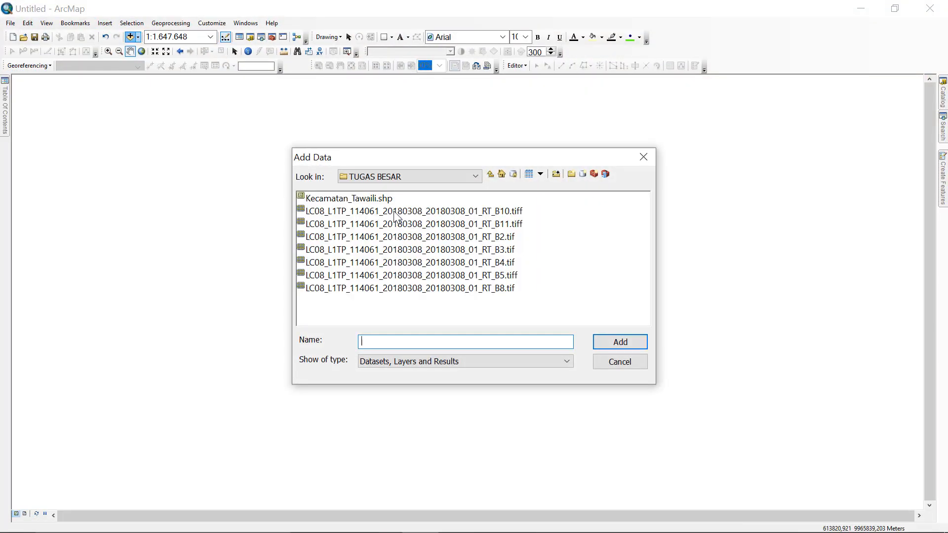
pyautogui.click(396, 213)
pyautogui.click(403, 223)
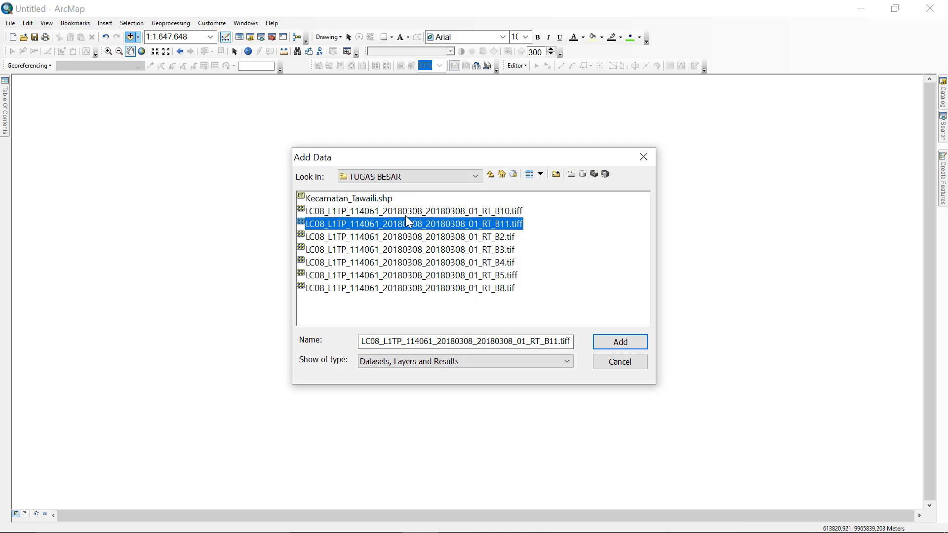
pyautogui.keyDown('shift'); pyautogui.click(414, 212); pyautogui.keyUp('shift')
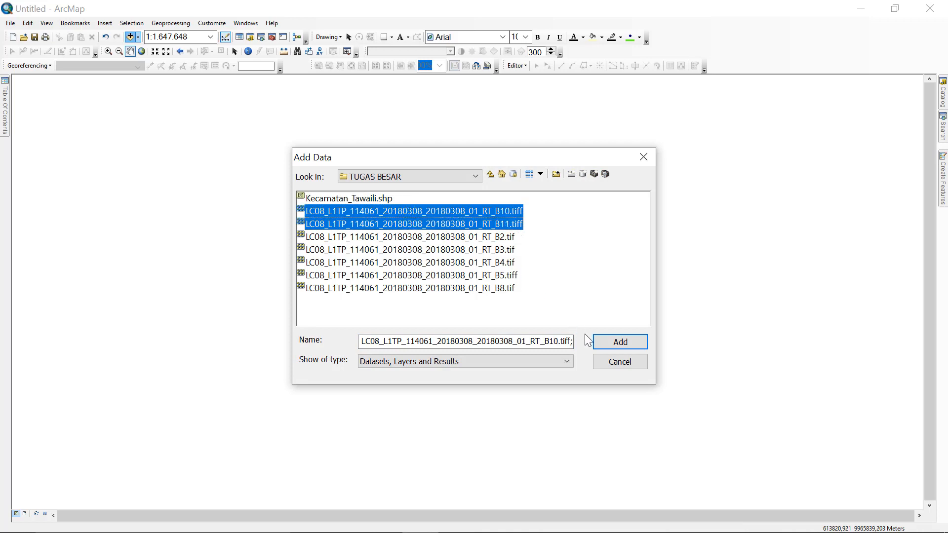
pyautogui.click(610, 343)
# Add the Kecamatan_Tawaili.shp shapefile from the TUGAS BESAR folder to the map
pyautogui.moveTo(8, 113)
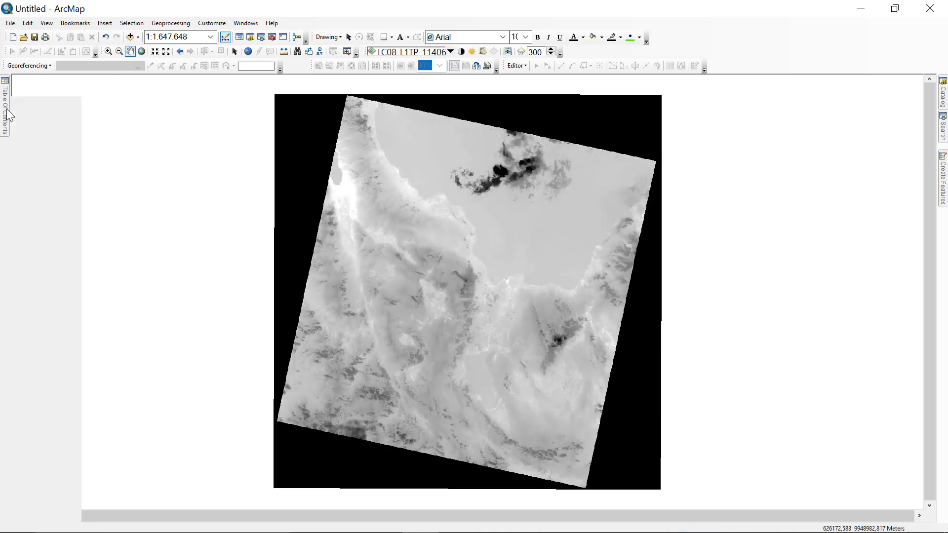
pyautogui.click(131, 36)
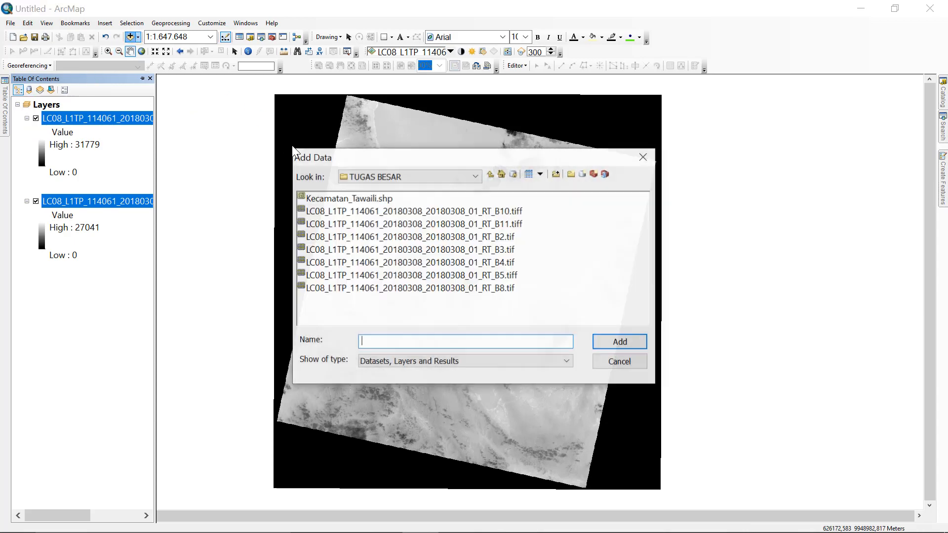
pyautogui.click(348, 198)
pyautogui.click(614, 342)
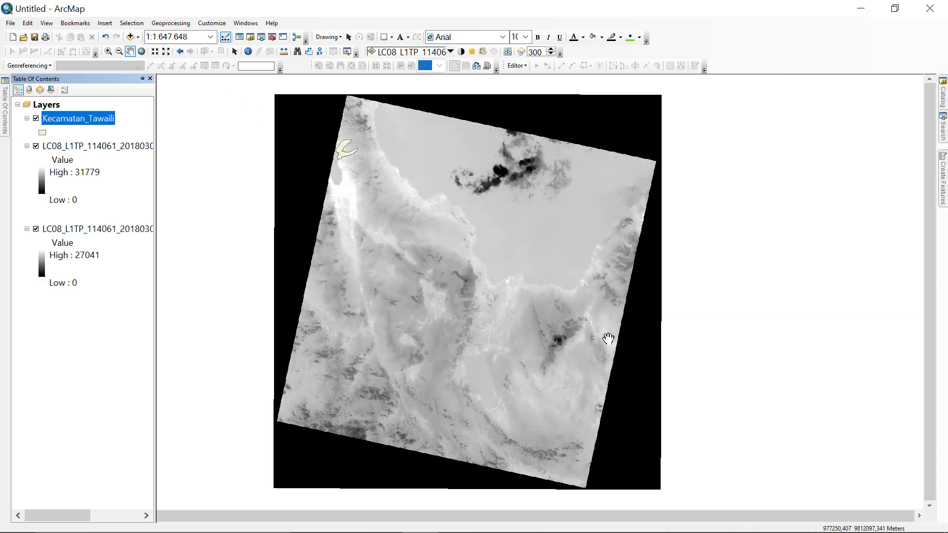
# Rename the band 10 raster layer to B10 and the band 11 raster layer to B11
pyautogui.moveTo(374, 277); pyautogui.dragTo(389, 292)
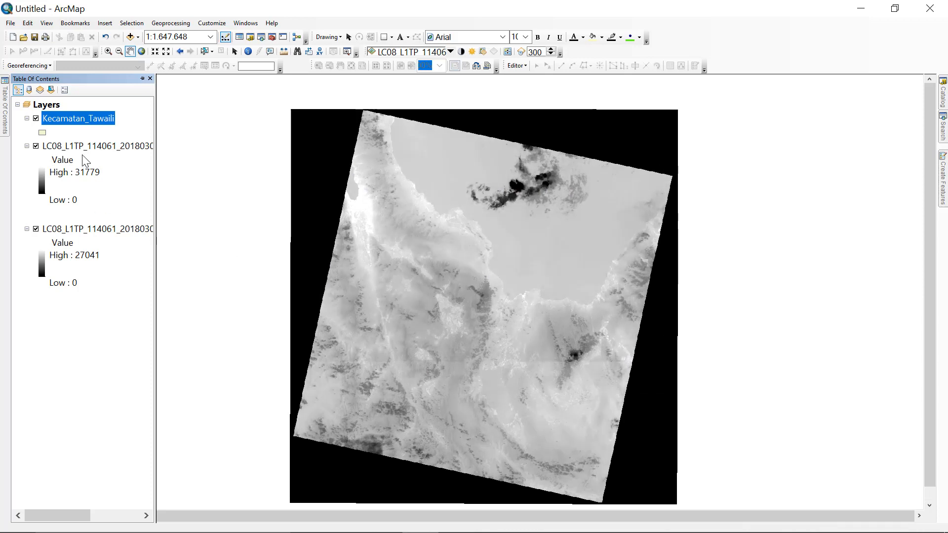
pyautogui.click(83, 148)
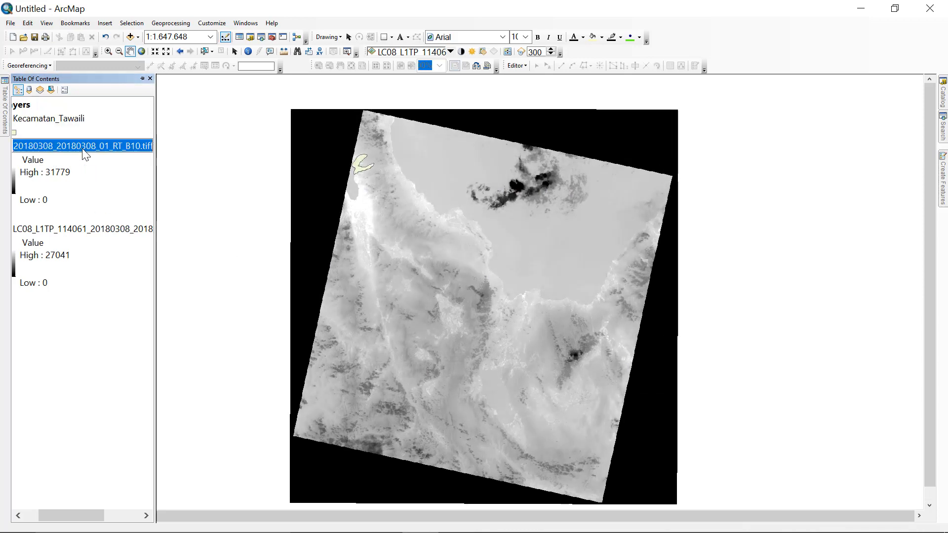
pyautogui.write('B')
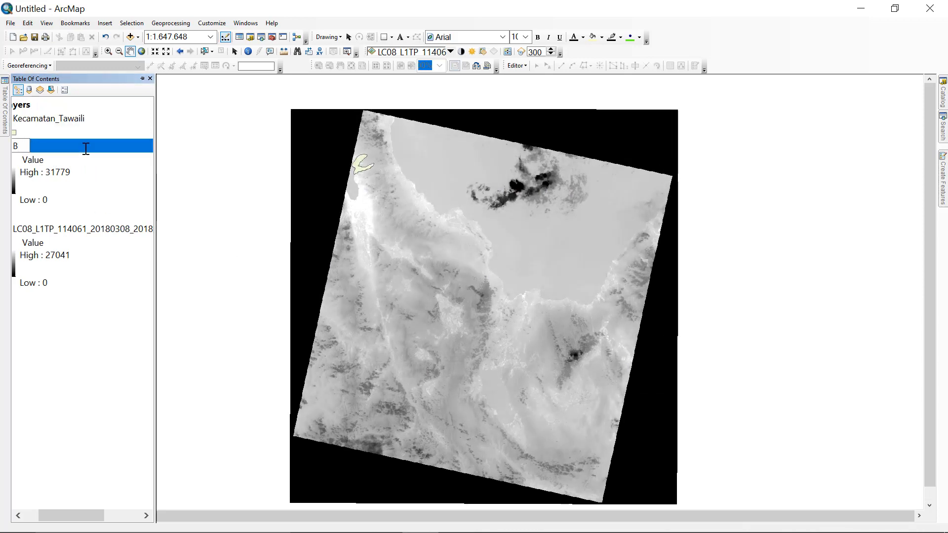
pyautogui.write('10')
pyautogui.press('Return')
pyautogui.click(82, 230)
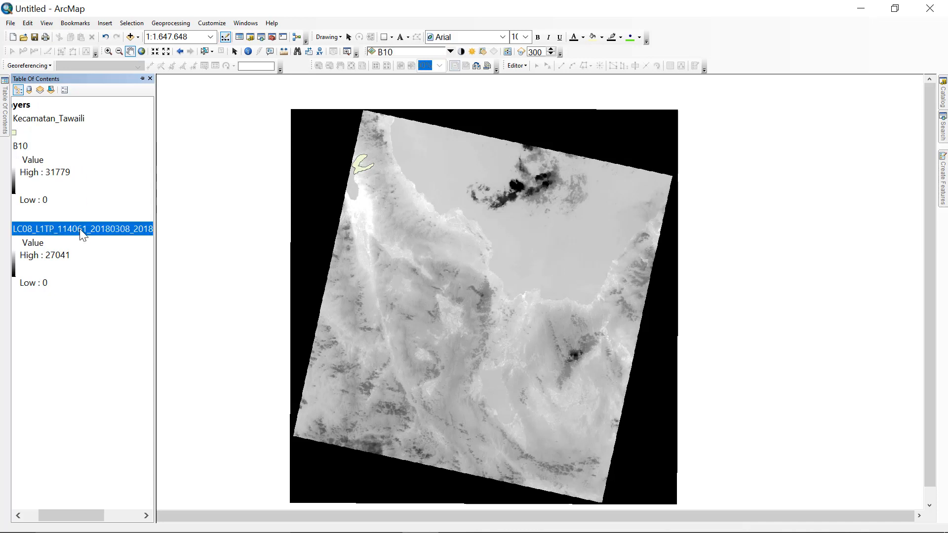
pyautogui.click(81, 230)
pyautogui.write('B11')
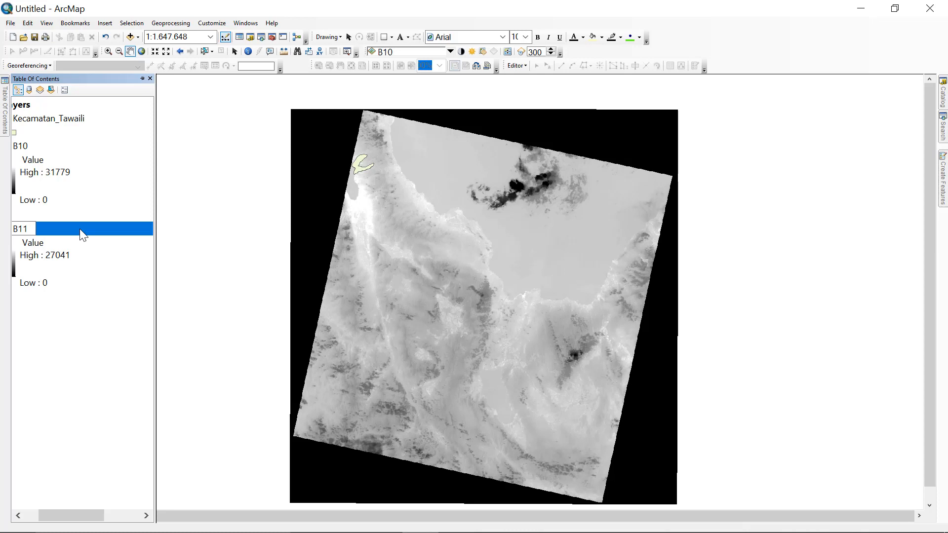
pyautogui.press('Return')
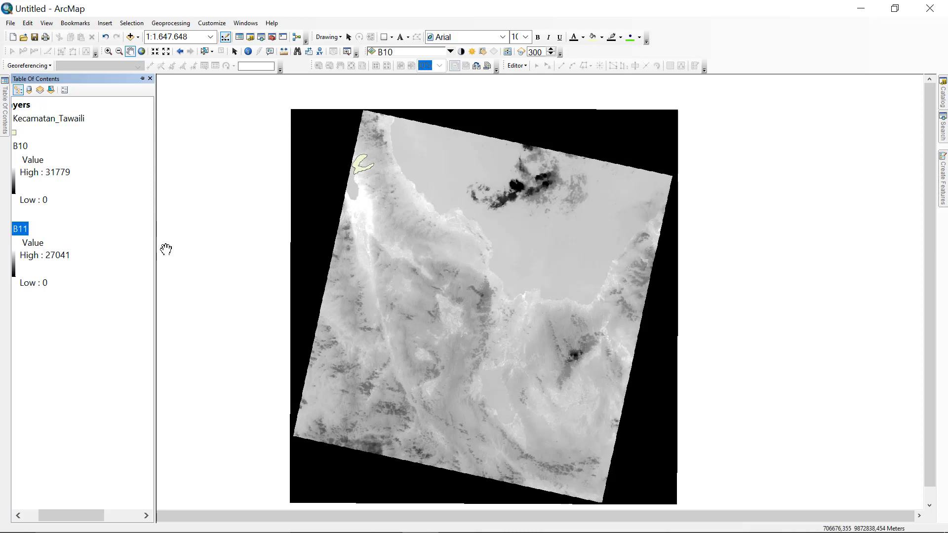
# Run Extract by Mask on raster B10 with Kecamatan_Tawaili as the mask, saving the output as B10_TW10 in the INDERAJA folder
pyautogui.click(272, 37)
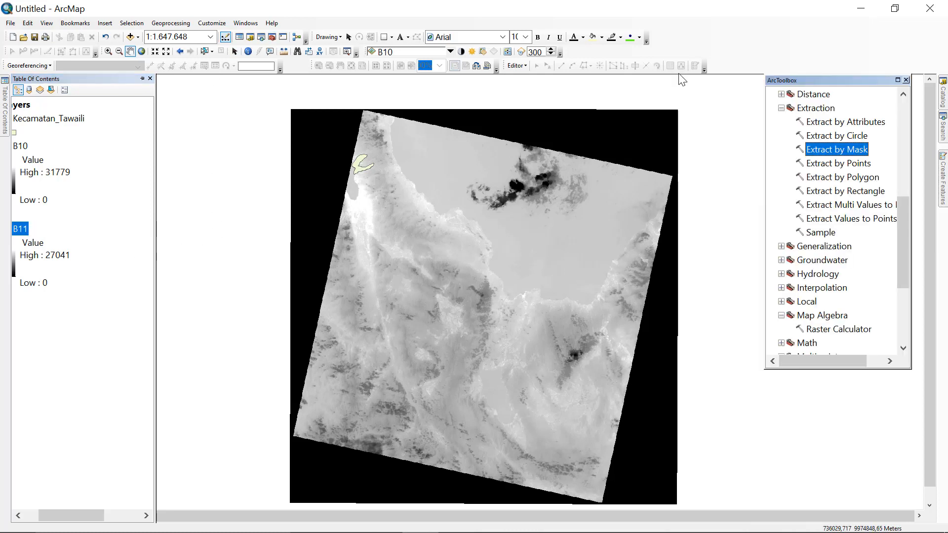
pyautogui.click(852, 149)
pyautogui.doubleClick(852, 149)
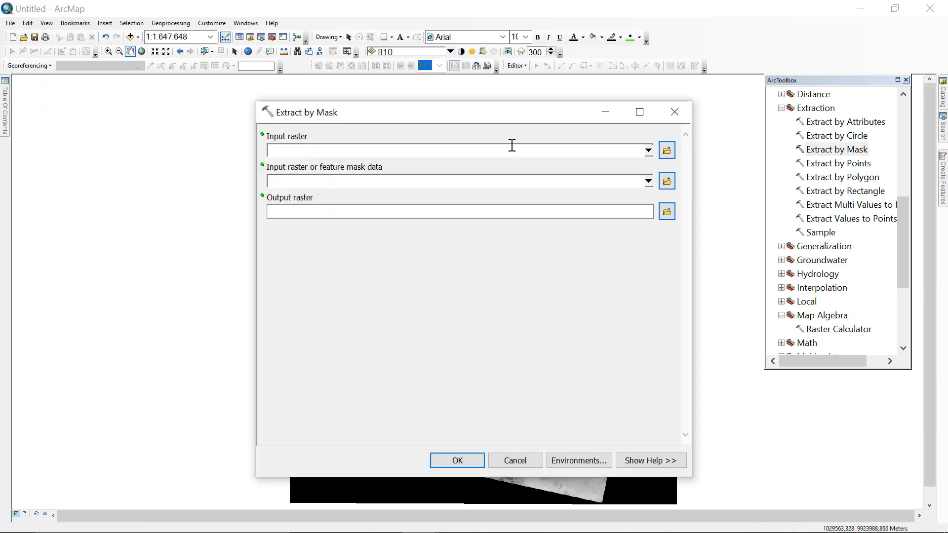
pyautogui.click(648, 150)
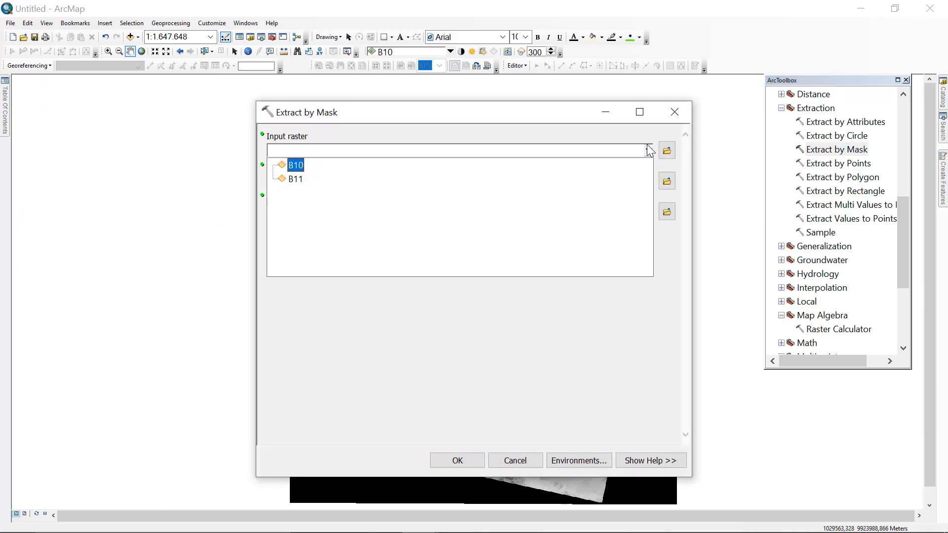
pyautogui.click(297, 166)
pyautogui.click(648, 180)
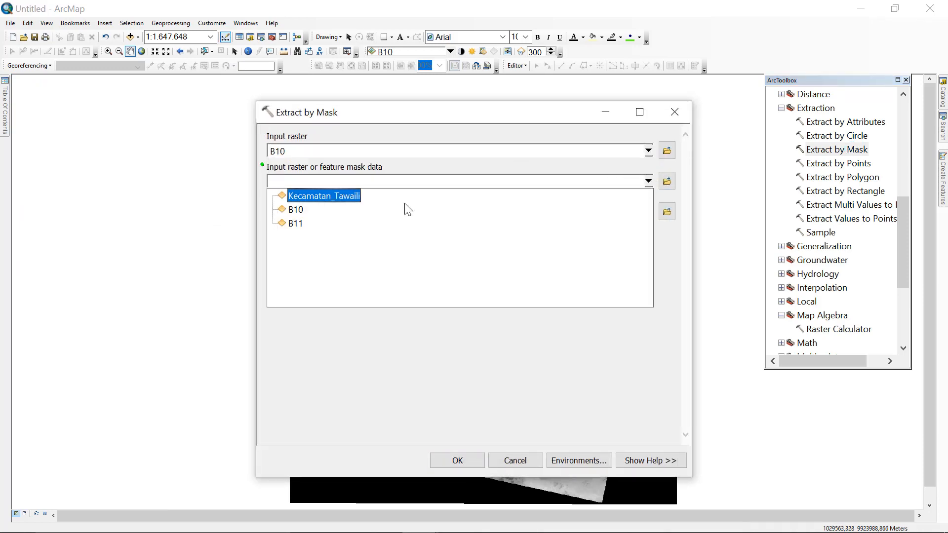
pyautogui.click(297, 195)
pyautogui.click(664, 215)
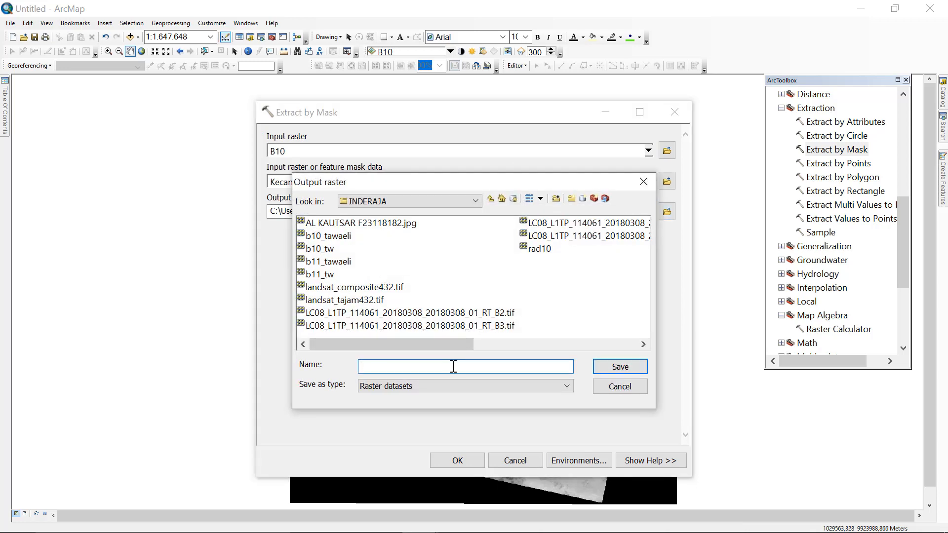
pyautogui.write('B10_TW10')
pyautogui.click(620, 367)
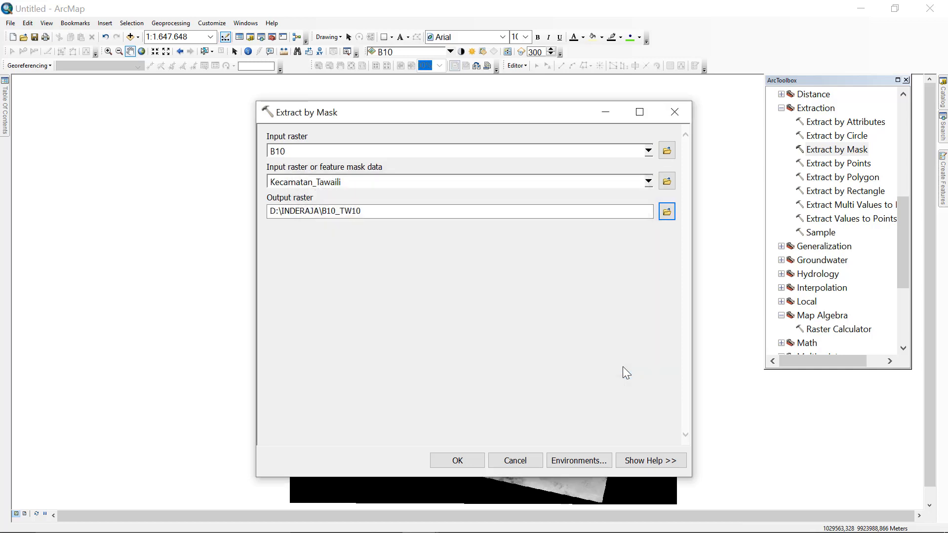
pyautogui.click(458, 460)
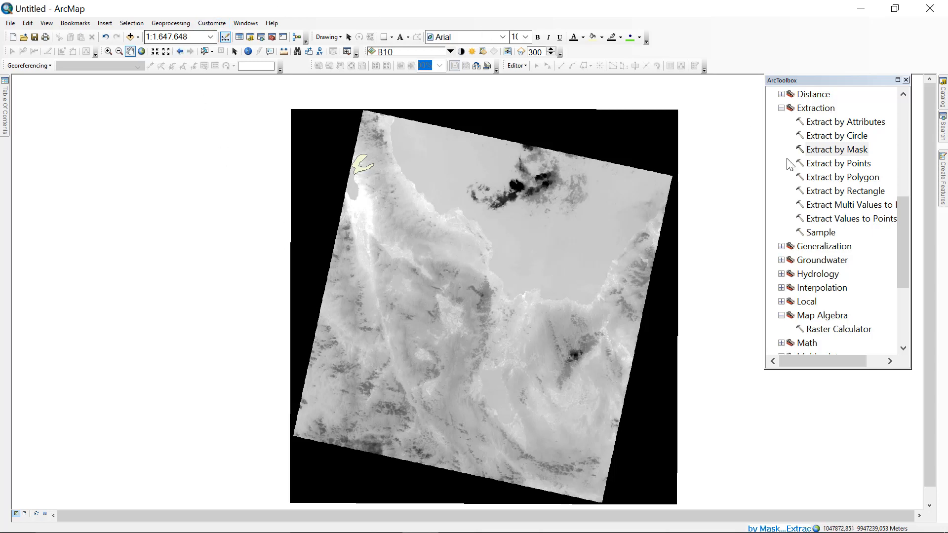
# Run Extract by Mask on raster B11 with Kecamatan_Tawaili as the mask, saving the output as B11_TW11 in the INDERAJA folder
pyautogui.doubleClick(841, 150)
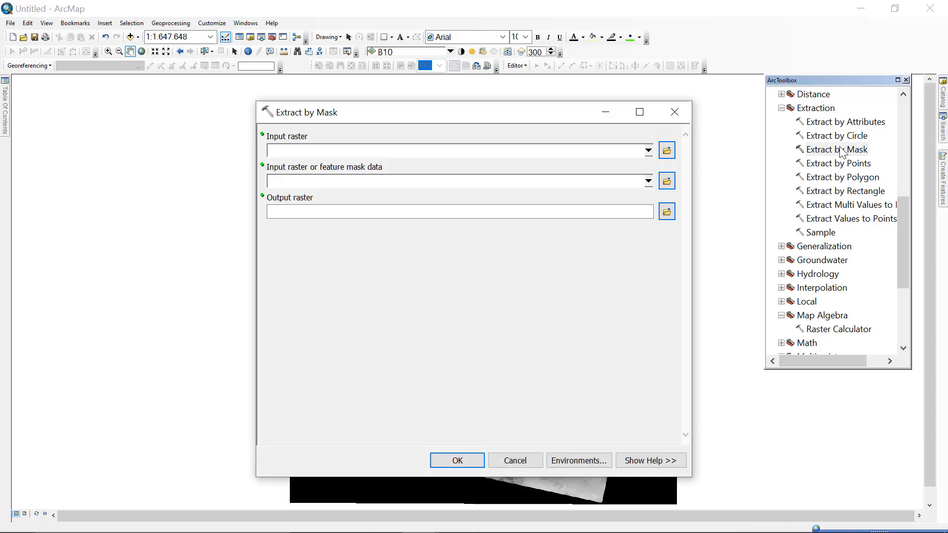
pyautogui.click(648, 150)
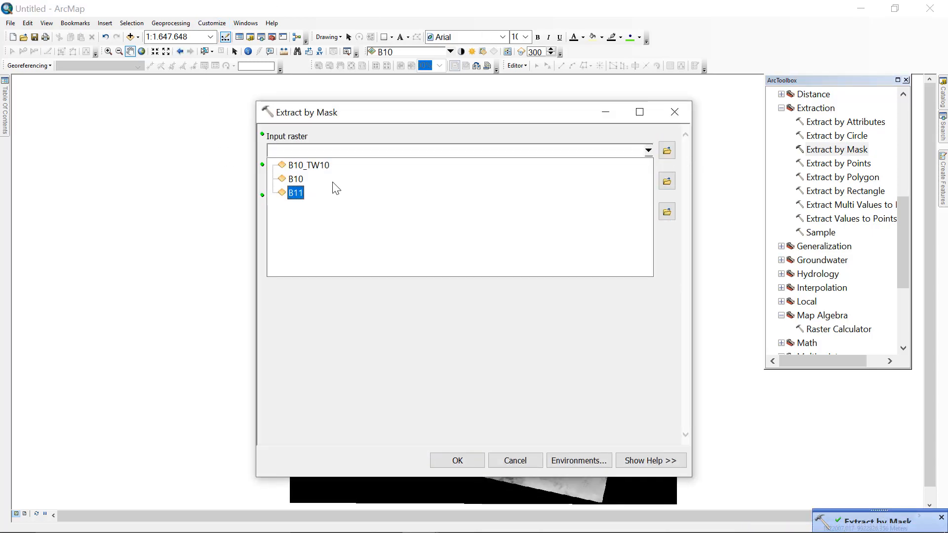
pyautogui.click(297, 193)
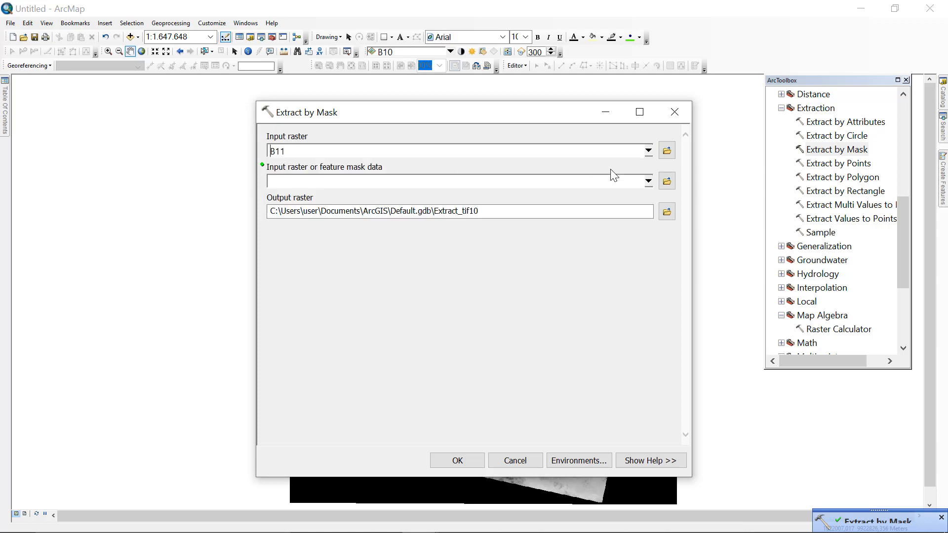
pyautogui.click(648, 181)
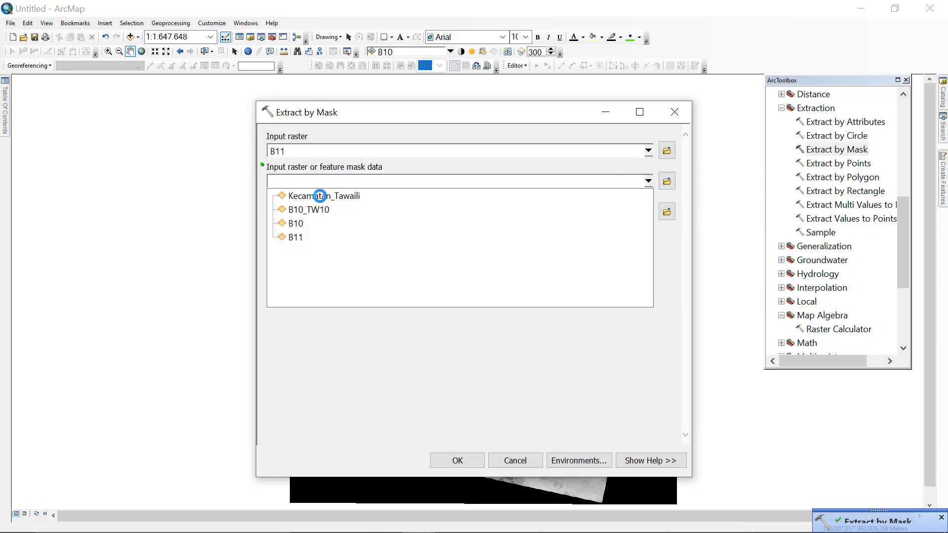
pyautogui.click(320, 196)
pyautogui.click(667, 212)
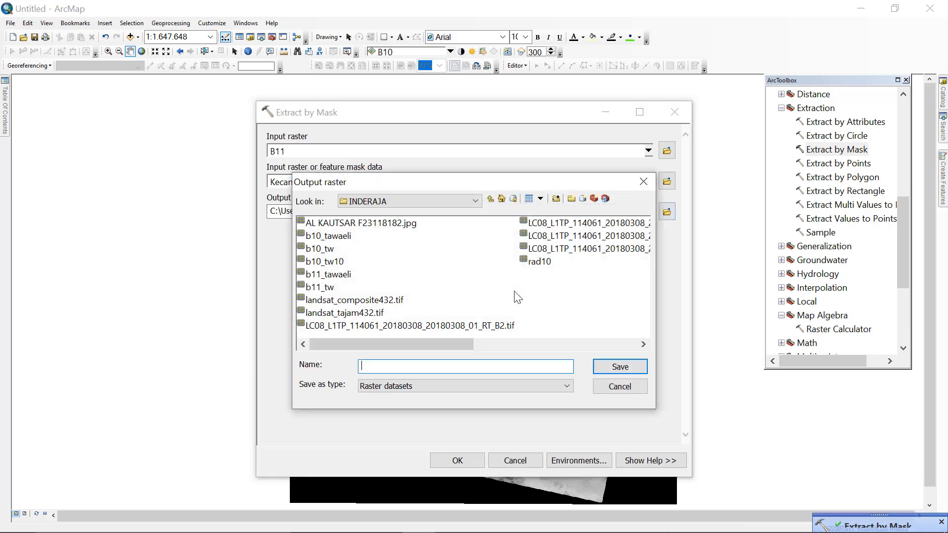
pyautogui.write('B11_TW11')
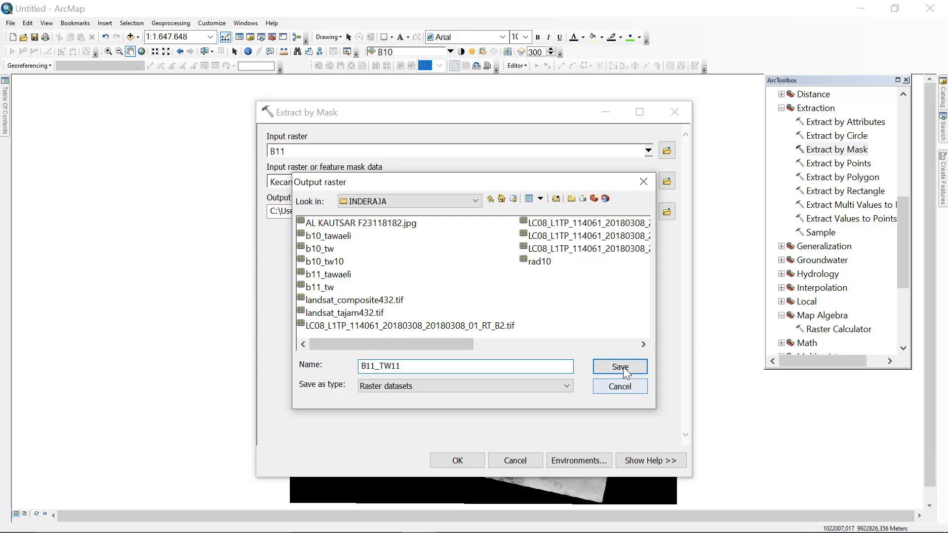
pyautogui.click(621, 368)
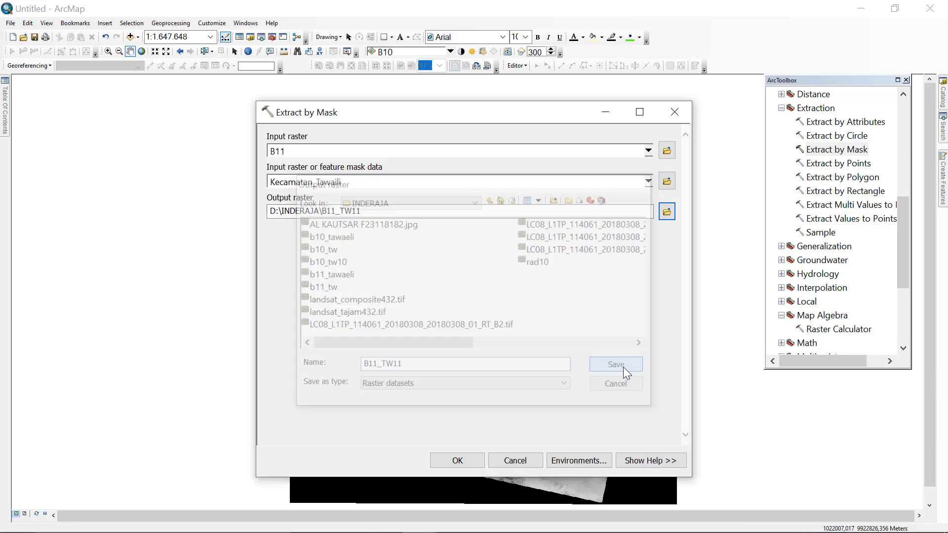
pyautogui.click(457, 461)
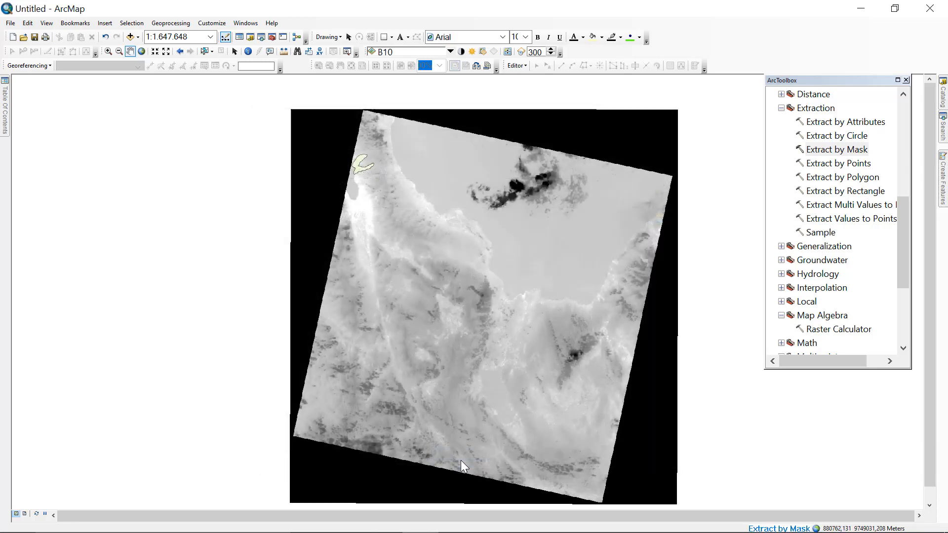
# Hide the full-scene B10 and B11 rasters and remove both layers from the map
pyautogui.moveTo(4, 126)
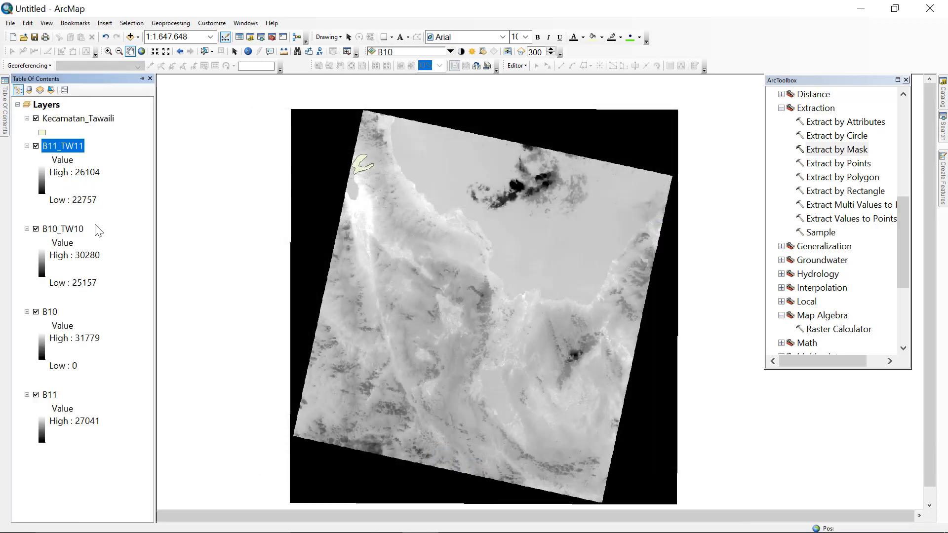
pyautogui.click(35, 312)
pyautogui.click(36, 395)
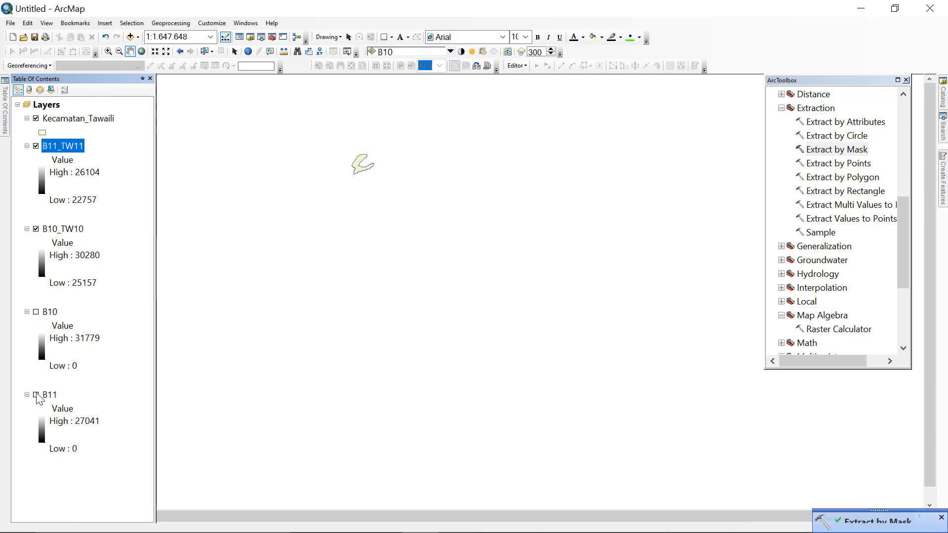
pyautogui.rightClick(48, 312)
pyautogui.click(67, 329)
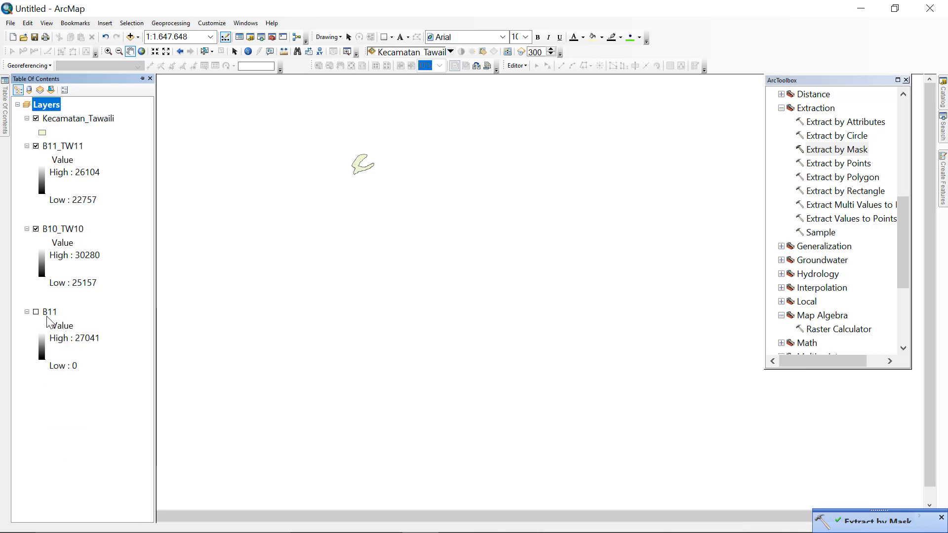
pyautogui.rightClick(47, 311)
pyautogui.click(68, 328)
# Hide the Kecamatan_Tawaili boundary layer and inspect the clipped rasters up close
pyautogui.click(36, 118)
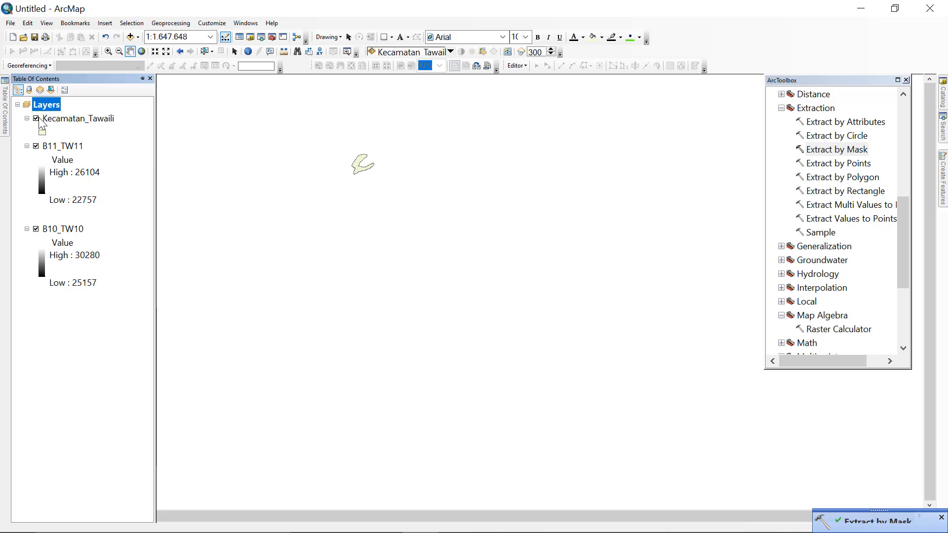
pyautogui.moveTo(387, 183); pyautogui.dragTo(492, 269)
pyautogui.scroll(1, 472, 258)
pyautogui.scroll(2, 471, 259)
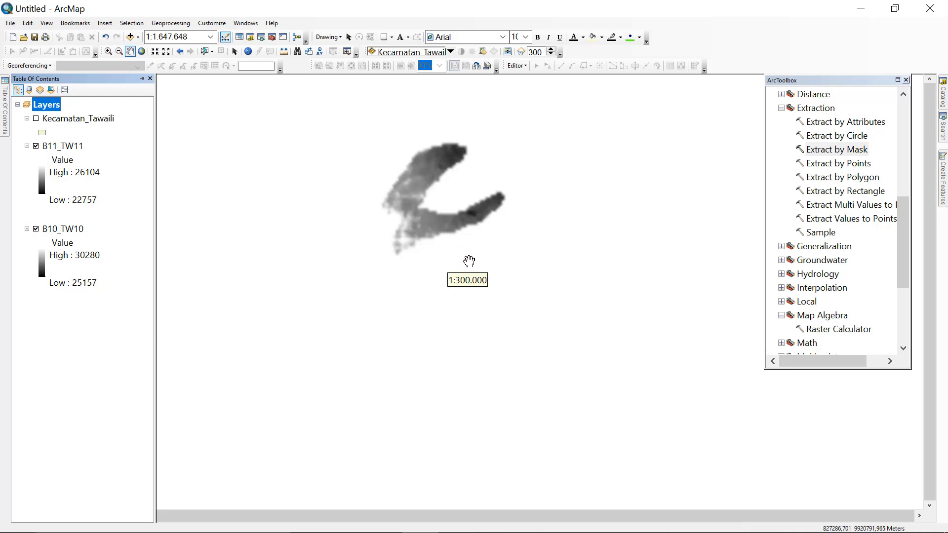
pyautogui.scroll(-3, 488, 251)
pyautogui.scroll(3, 485, 240)
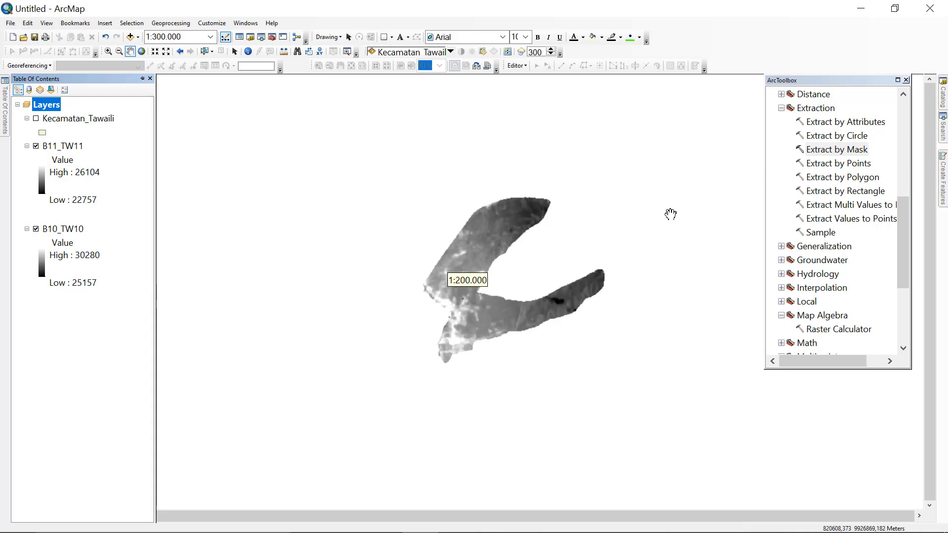
# Start a Raster Calculator expression for band 10 with the multiplier 0.00032 followed by the multiplication operator
pyautogui.scroll(-3, 820, 284)
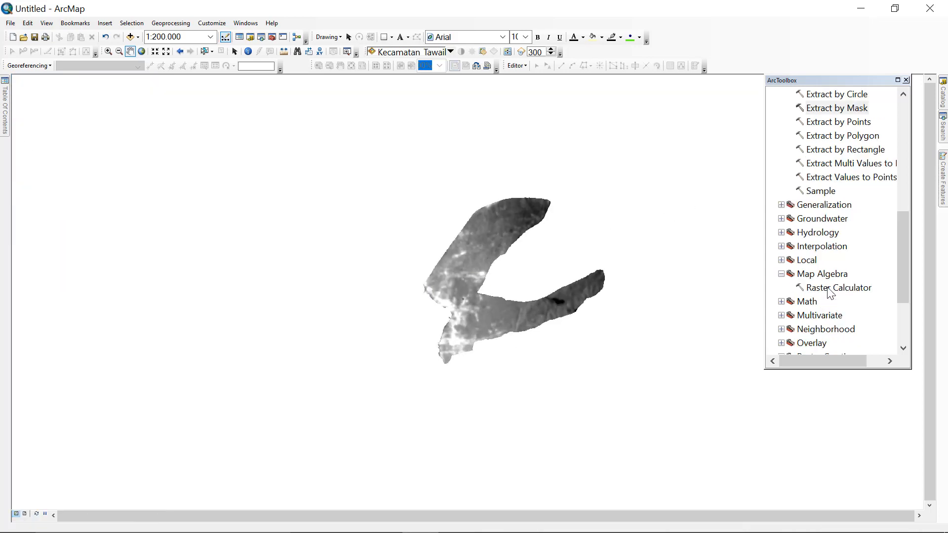
pyautogui.doubleClick(827, 287)
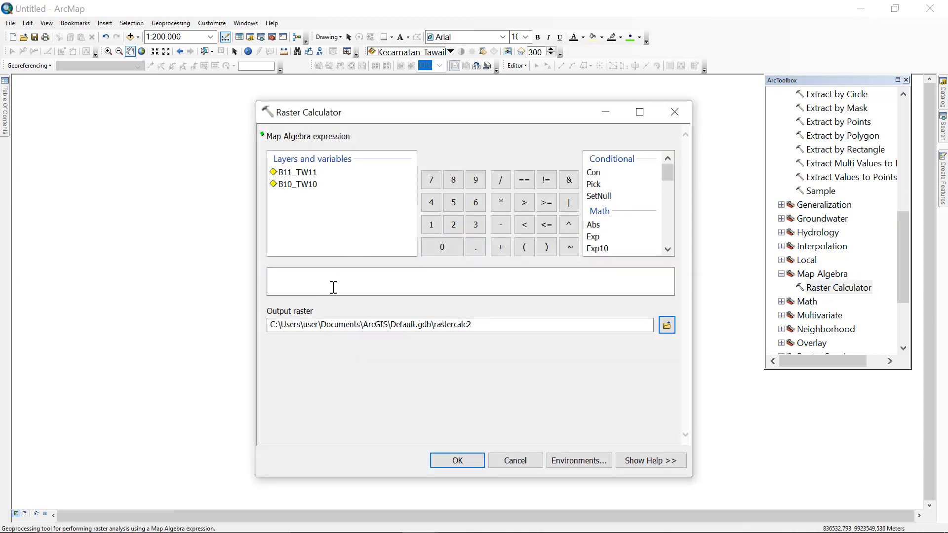
pyautogui.click(429, 251)
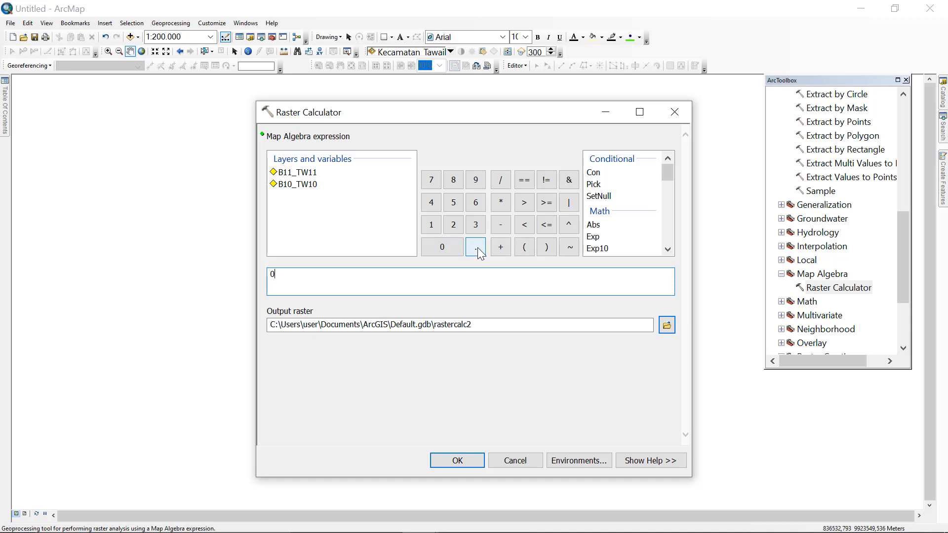
pyautogui.click(451, 252)
pyautogui.click(450, 253)
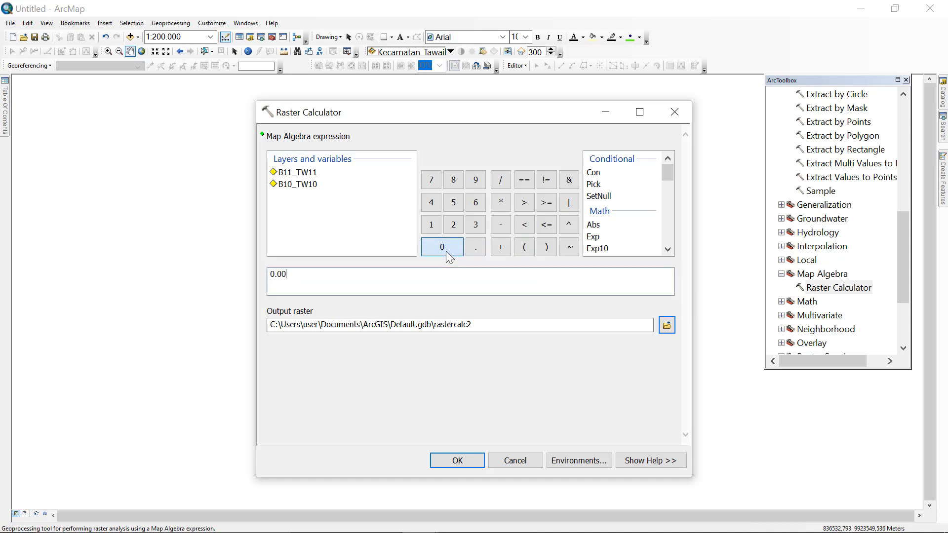
pyautogui.click(452, 251)
pyautogui.click(475, 227)
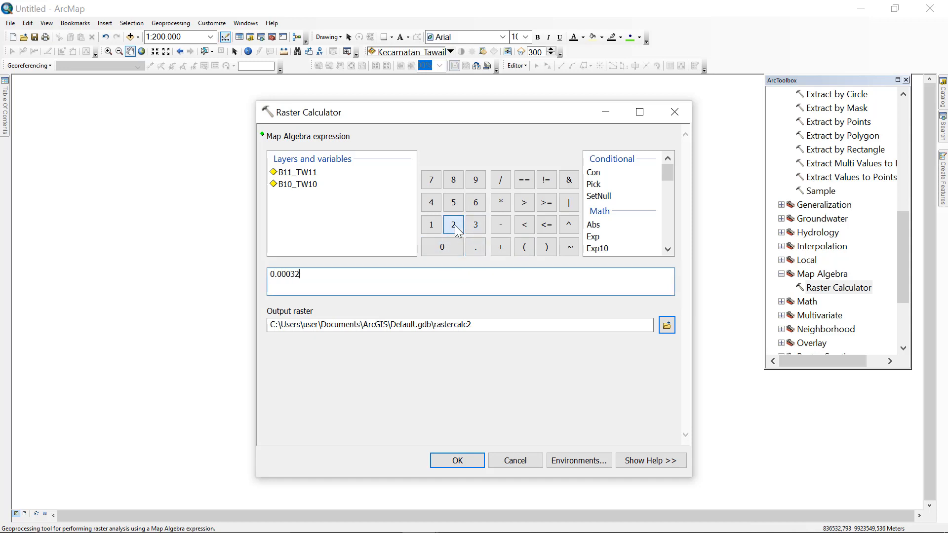
pyautogui.click(501, 203)
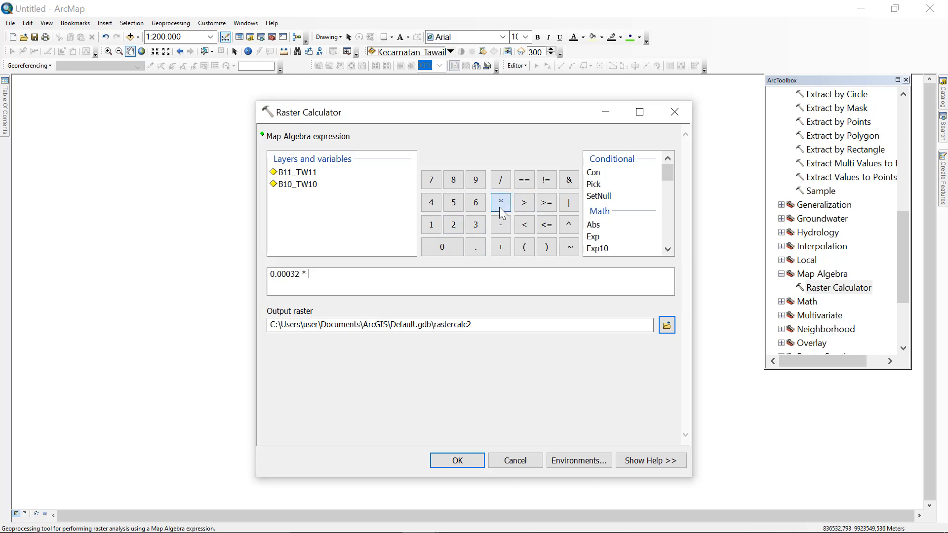
pyautogui.click(312, 176)
pyautogui.doubleClick(311, 176)
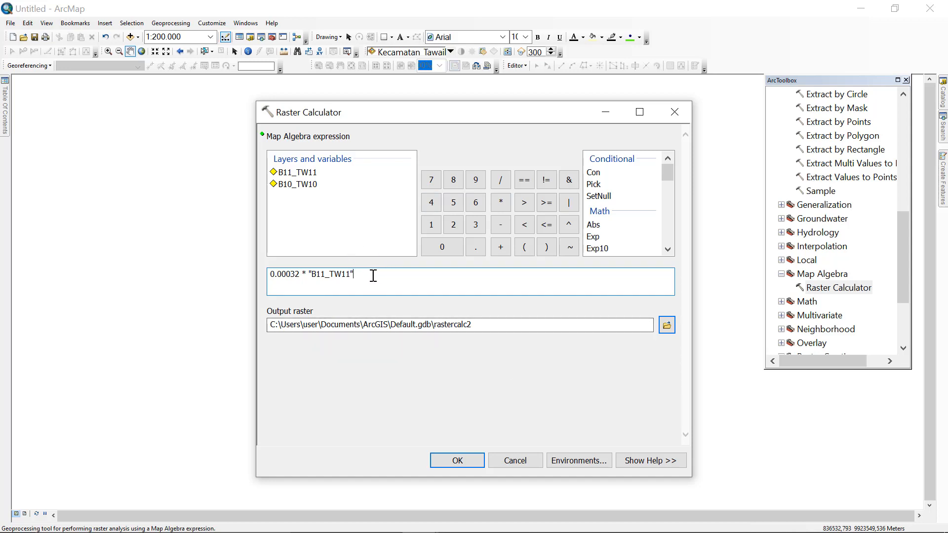
pyautogui.moveTo(373, 276); pyautogui.dragTo(313, 276)
pyautogui.press('BackSpace')
# Complete the map algebra expression as 0.00032 * "B10_TW10" + 0.1
pyautogui.doubleClick(310, 187)
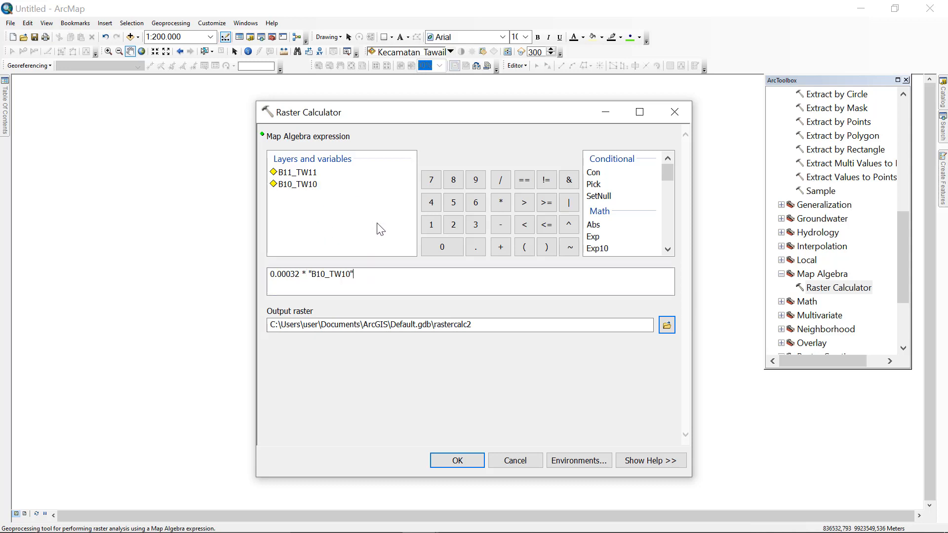
pyautogui.click(501, 247)
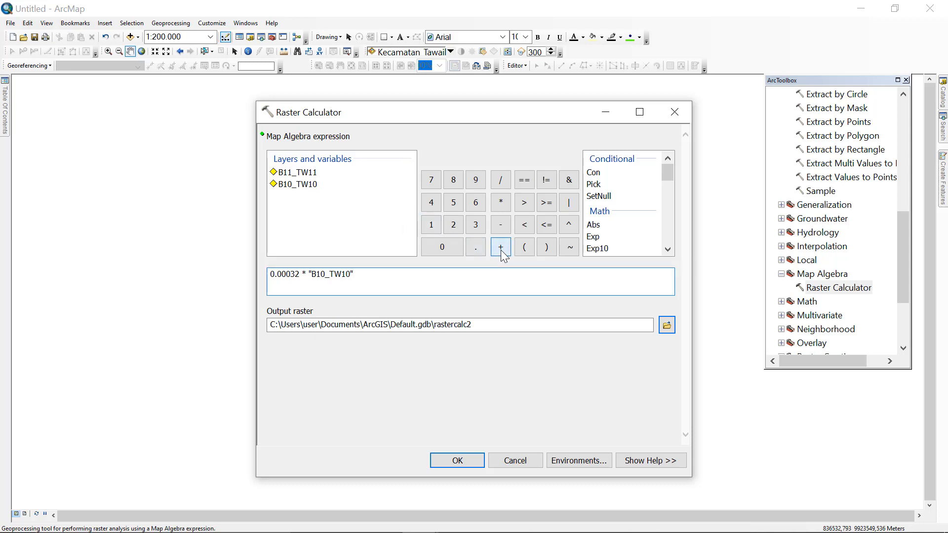
pyautogui.click(476, 251)
pyautogui.click(436, 226)
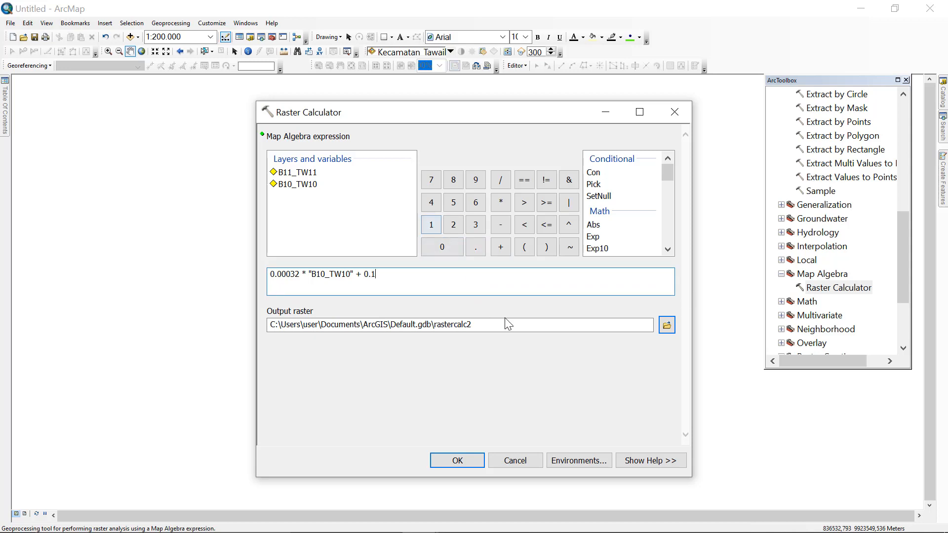
# Set the output raster to RAD10_TW in the INDERAJA folder and run the band 10 calculation
pyautogui.click(667, 326)
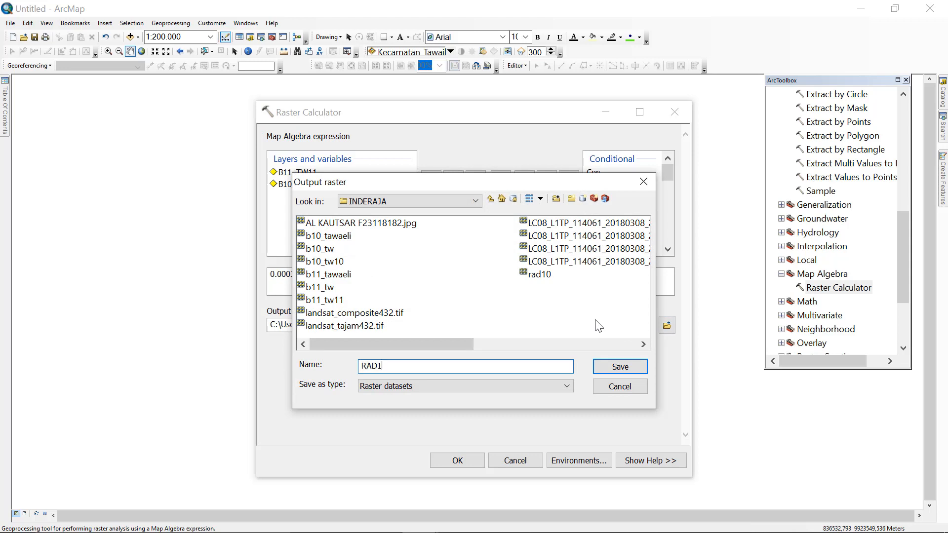
pyautogui.click(612, 371)
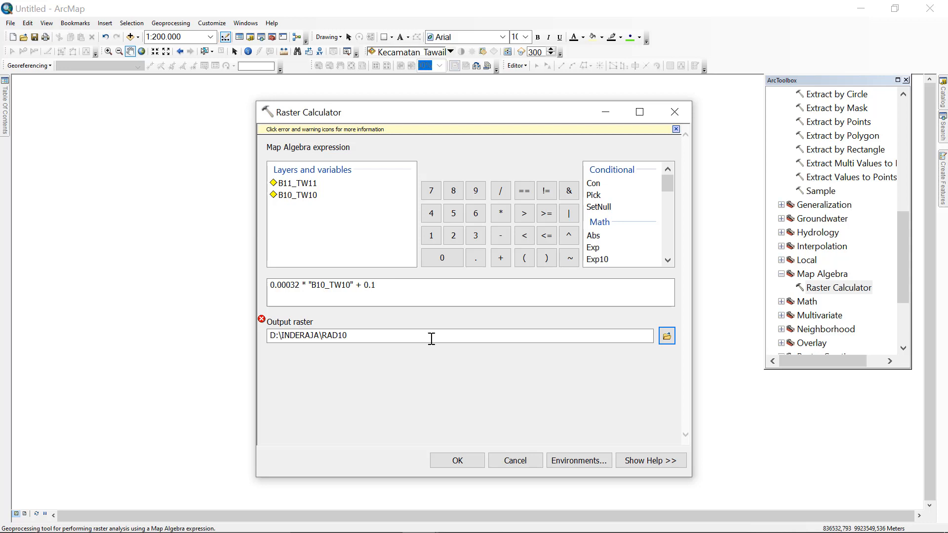
pyautogui.click(667, 336)
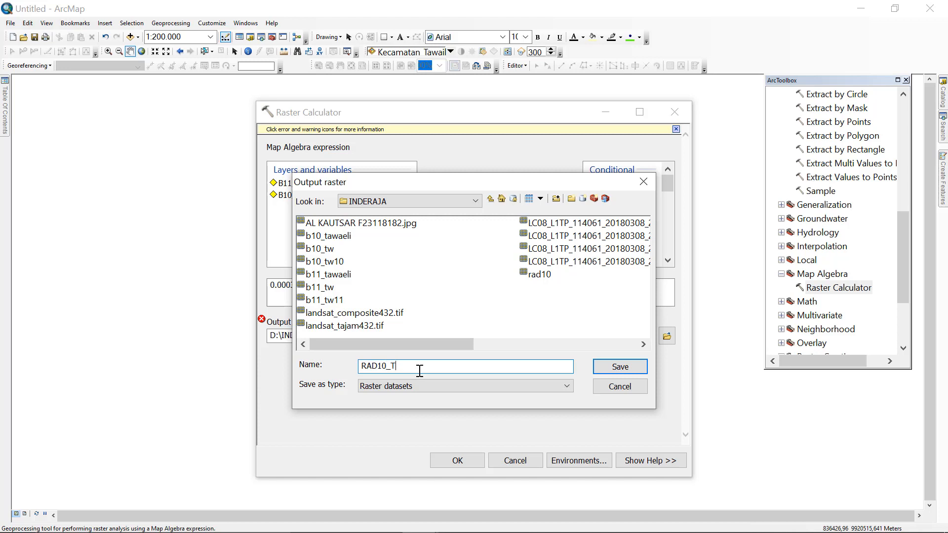
pyautogui.click(627, 365)
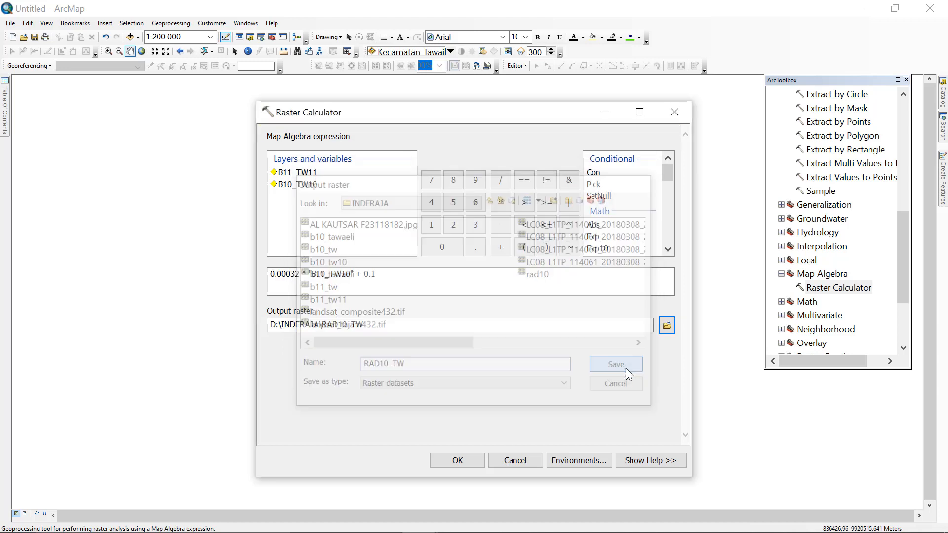
pyautogui.click(455, 459)
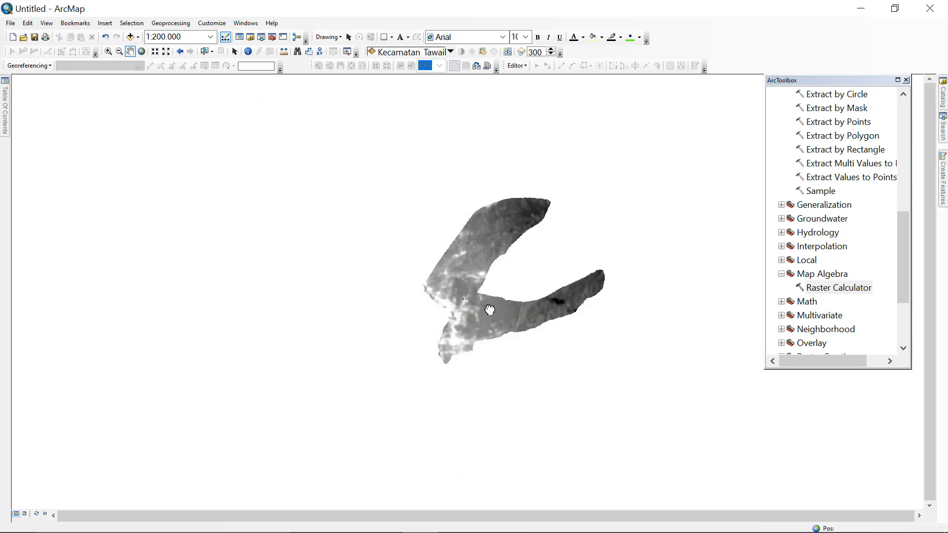
# Start a new Raster Calculator expression for band 11 with the multiplier 0.0003342 followed by the multiplication operator
pyautogui.moveTo(491, 302); pyautogui.dragTo(450, 294)
pyautogui.moveTo(7, 121)
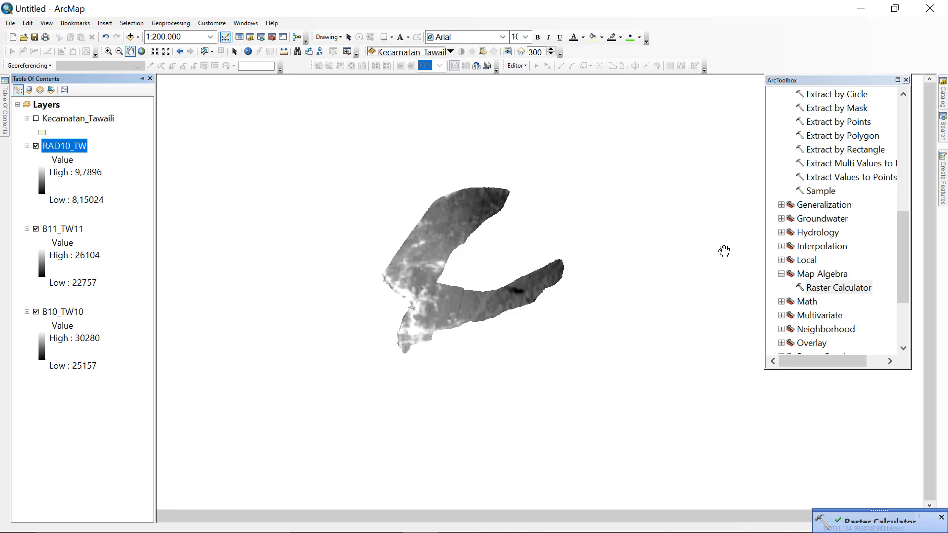
pyautogui.doubleClick(814, 289)
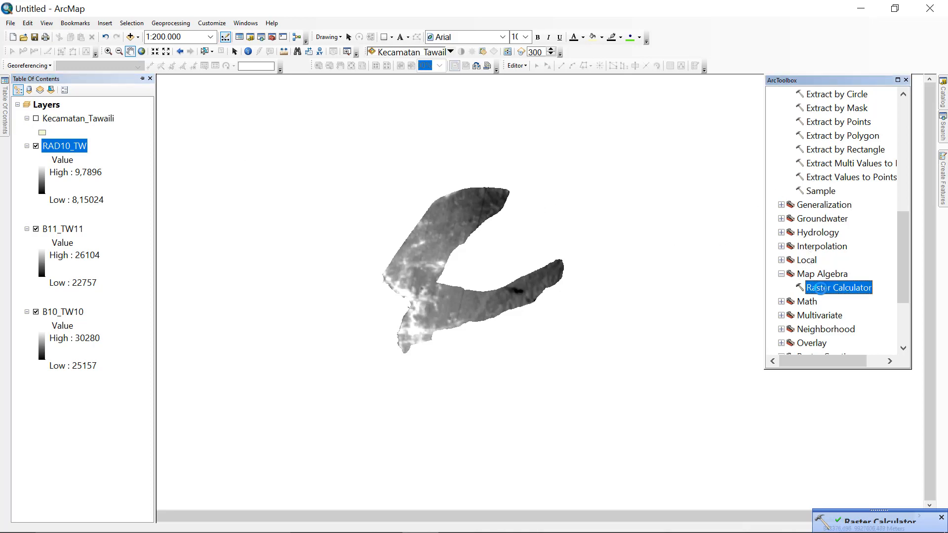
pyautogui.click(358, 275)
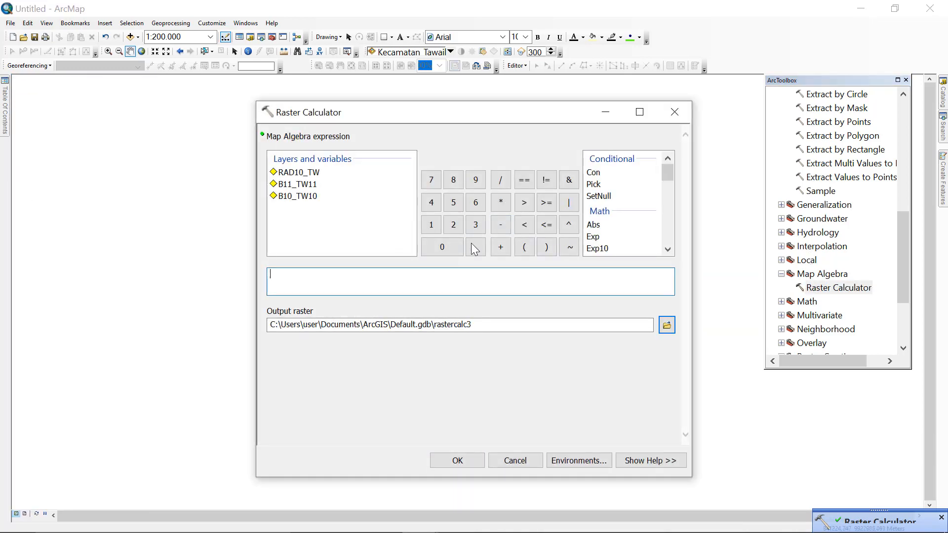
pyautogui.click(441, 247)
pyautogui.click(474, 248)
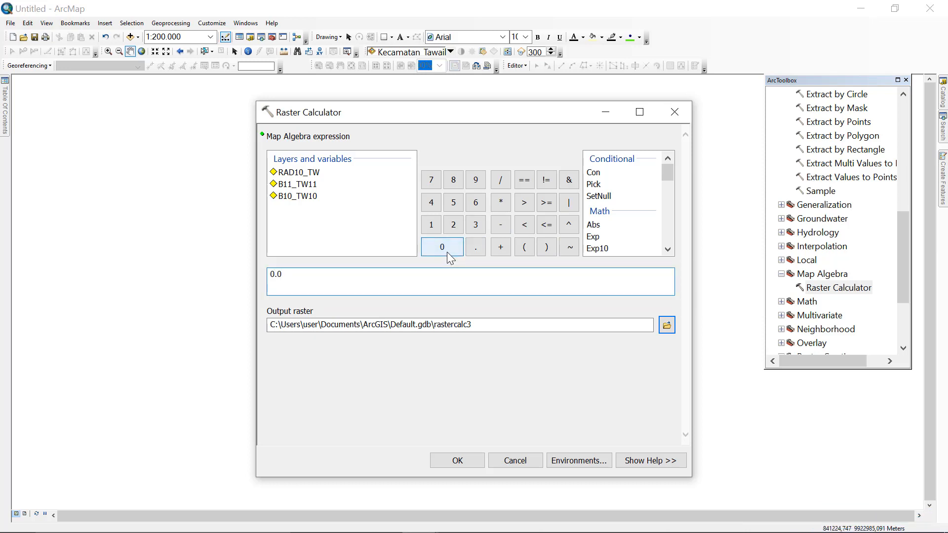
pyautogui.click(449, 247)
pyautogui.click(448, 247)
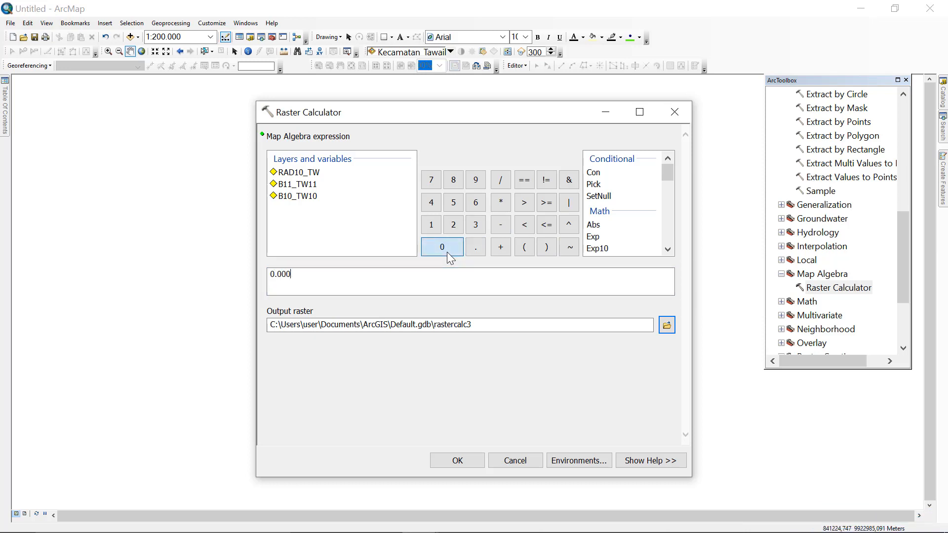
pyautogui.click(476, 228)
pyautogui.click(475, 227)
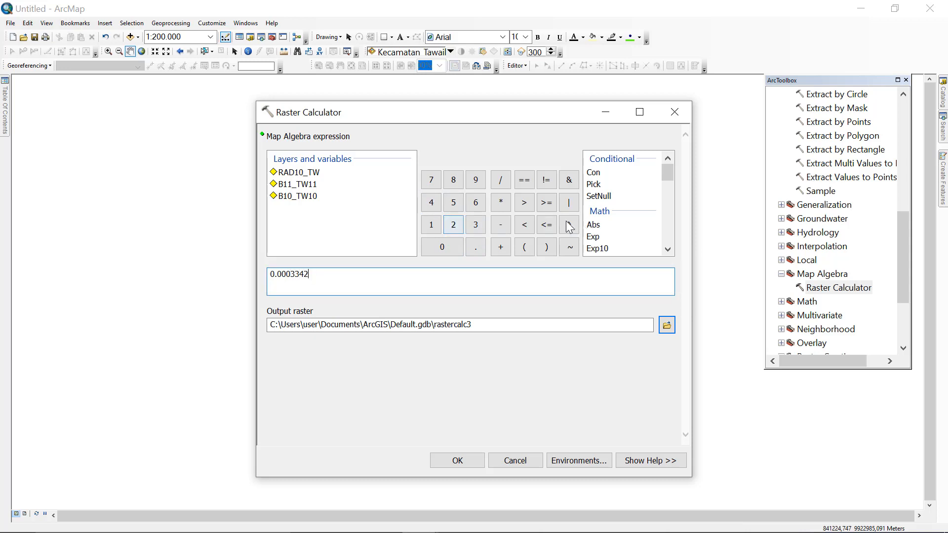
pyautogui.click(500, 203)
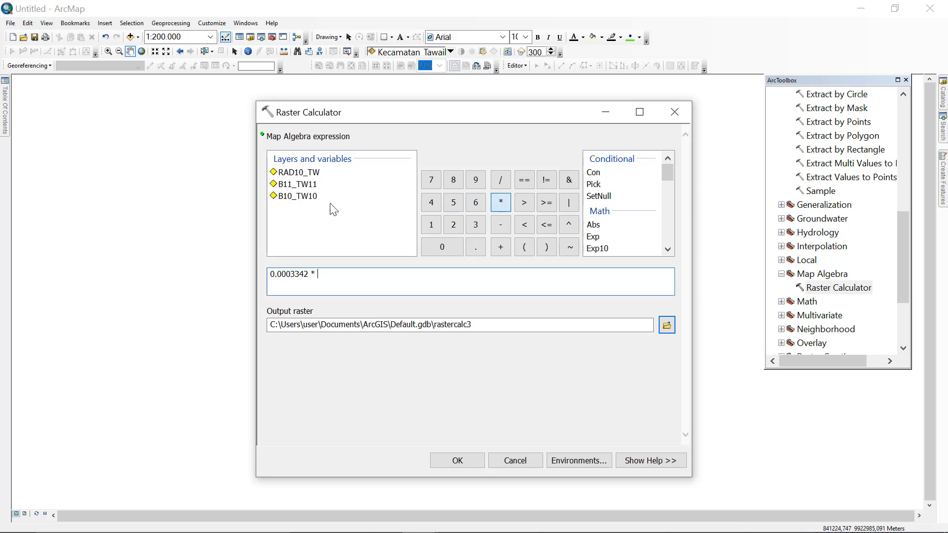
# Complete the map algebra expression as 0.0003342 * "B11_TW11" + 0.1
pyautogui.doubleClick(301, 184)
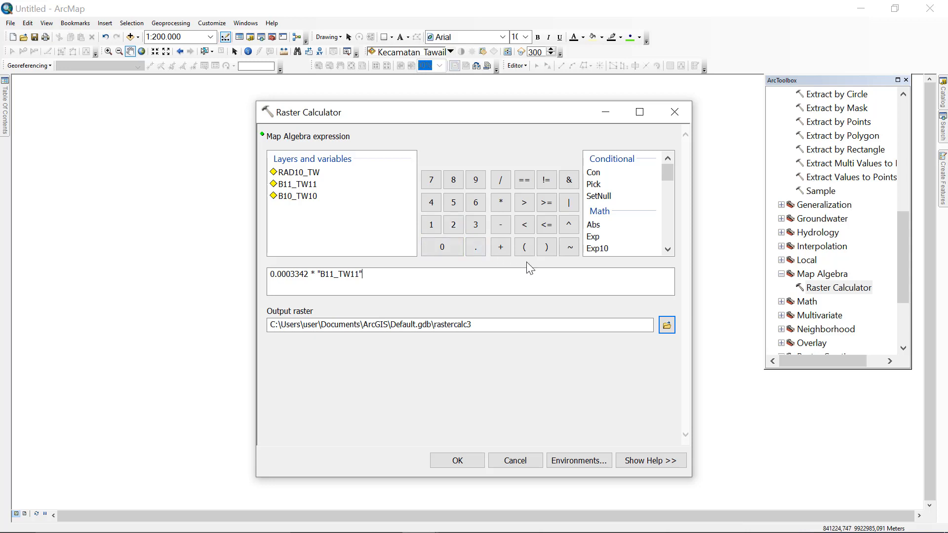
pyautogui.click(504, 248)
pyautogui.click(452, 249)
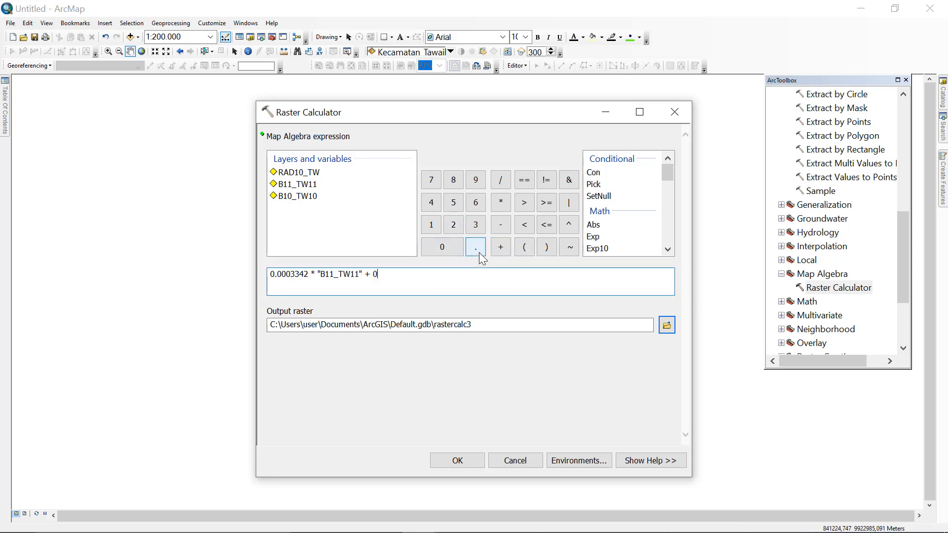
pyautogui.click(431, 225)
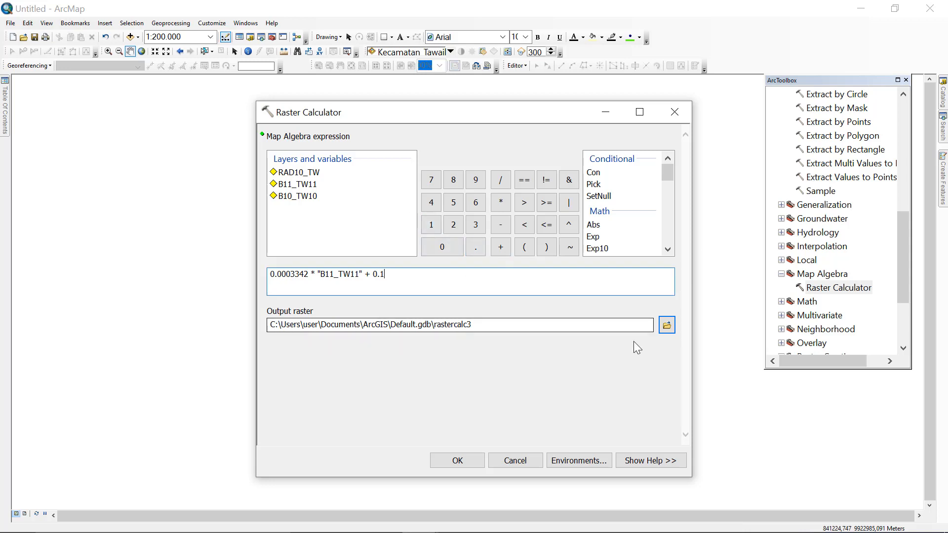
# Set the output raster to RAD11_TW in the INDERAJA folder and run the band 11 calculation
pyautogui.click(666, 325)
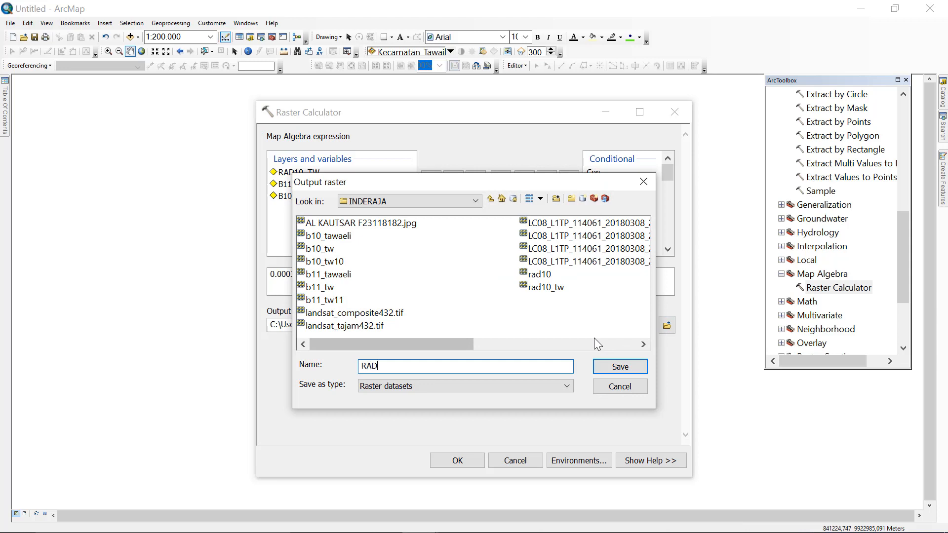
pyautogui.write('_TW')
pyautogui.click(624, 366)
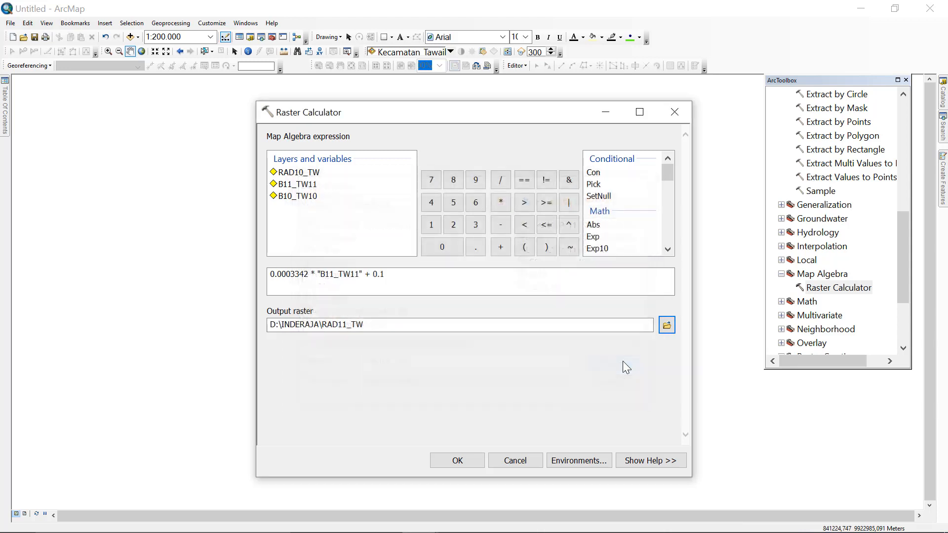
pyautogui.click(458, 462)
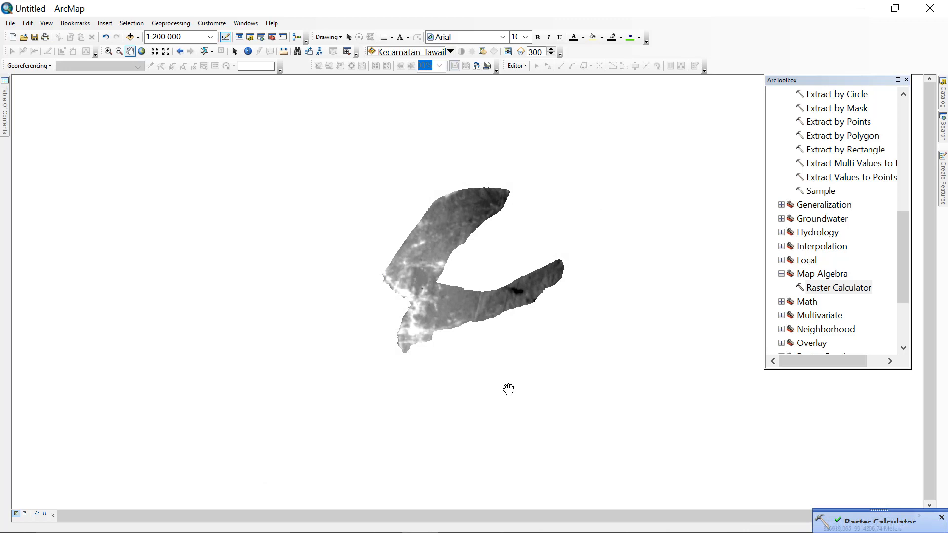
pyautogui.moveTo(7, 139)
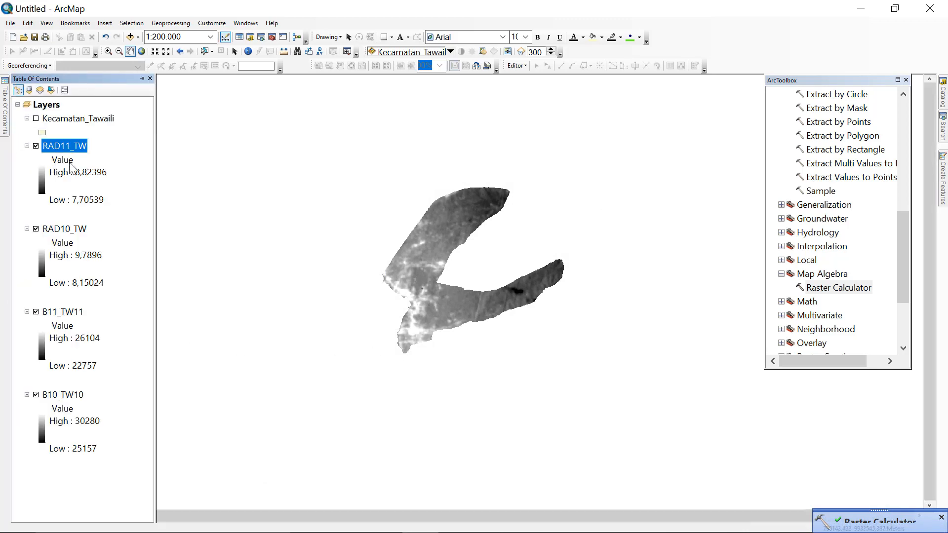
# Hide the B11_TW11 and B10_TW10 layers on the map
pyautogui.click(35, 312)
pyautogui.click(36, 394)
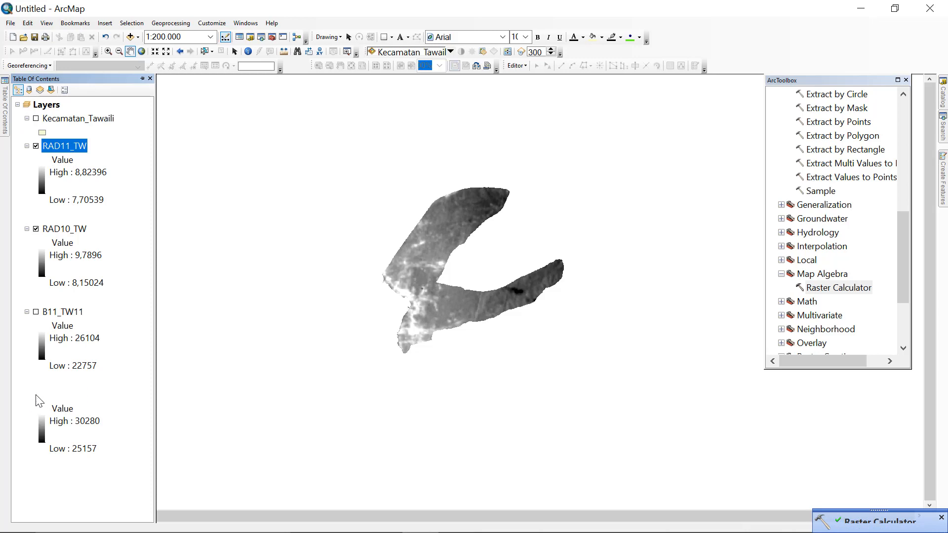
# Start a new Raster Calculator expression for band 10 temperature with 1321.0789 followed by the division operator
pyautogui.doubleClick(825, 289)
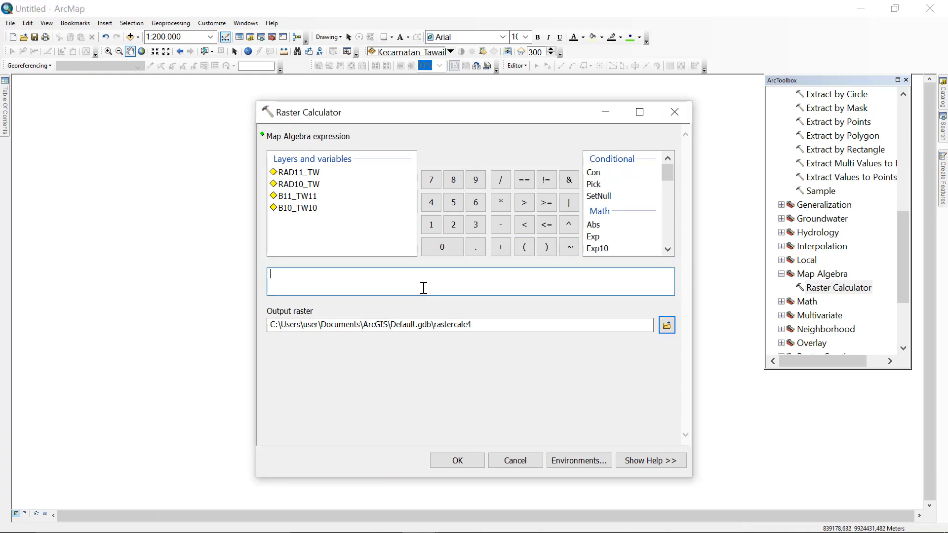
pyautogui.click(431, 225)
pyautogui.click(476, 225)
pyautogui.click(454, 229)
pyautogui.click(440, 226)
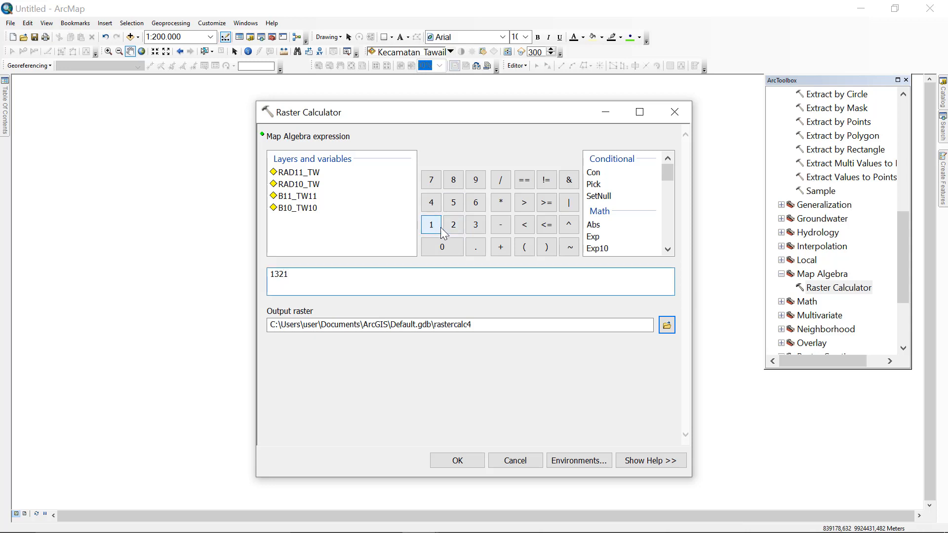
pyautogui.click(476, 247)
pyautogui.click(454, 249)
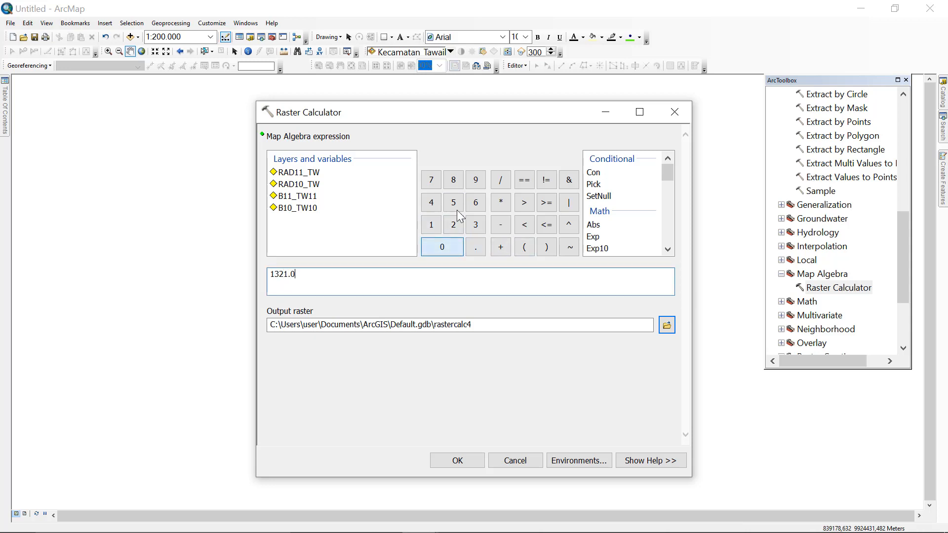
pyautogui.click(431, 180)
pyautogui.click(453, 181)
pyautogui.click(475, 183)
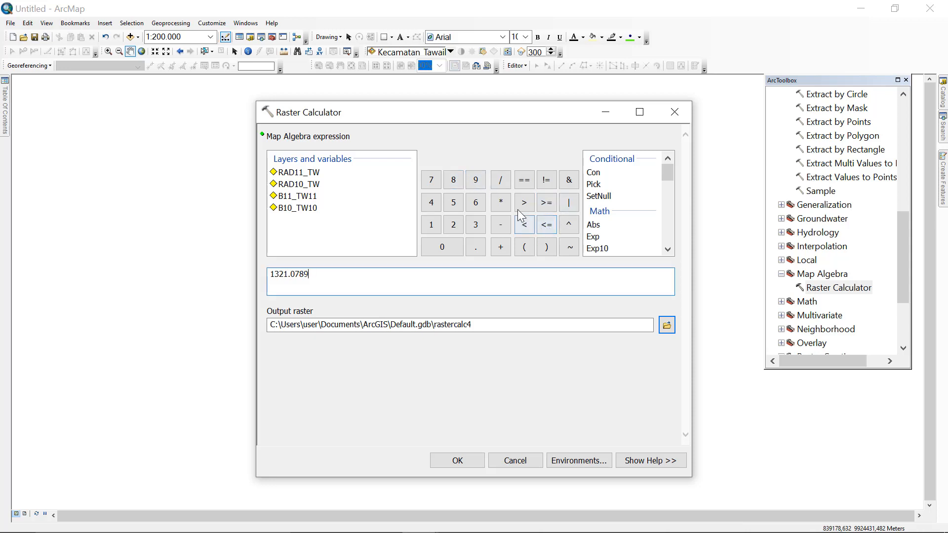
pyautogui.click(500, 180)
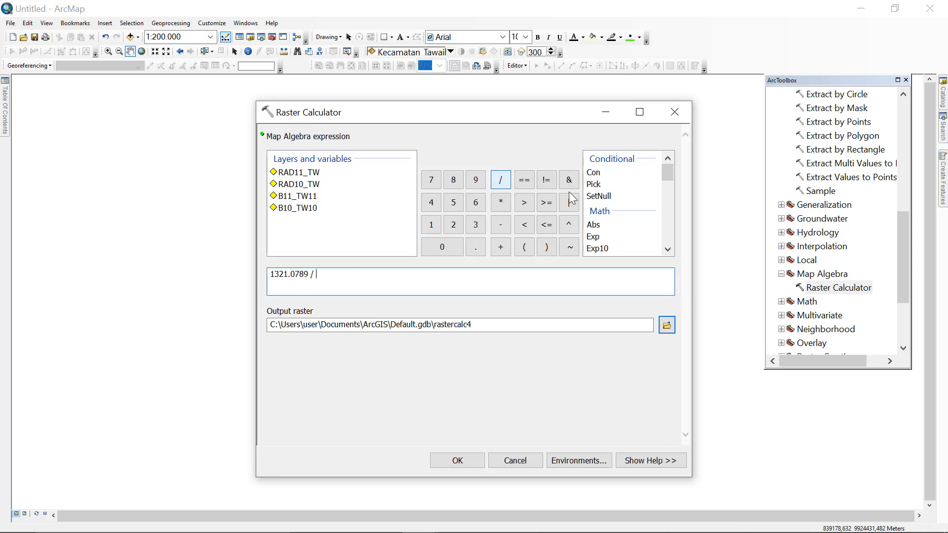
# Append the natural logarithm function to the expression, with 774.8853 / "RAD10_TW" inside its parentheses
pyautogui.scroll(-1, 614, 210)
pyautogui.scroll(-2, 614, 211)
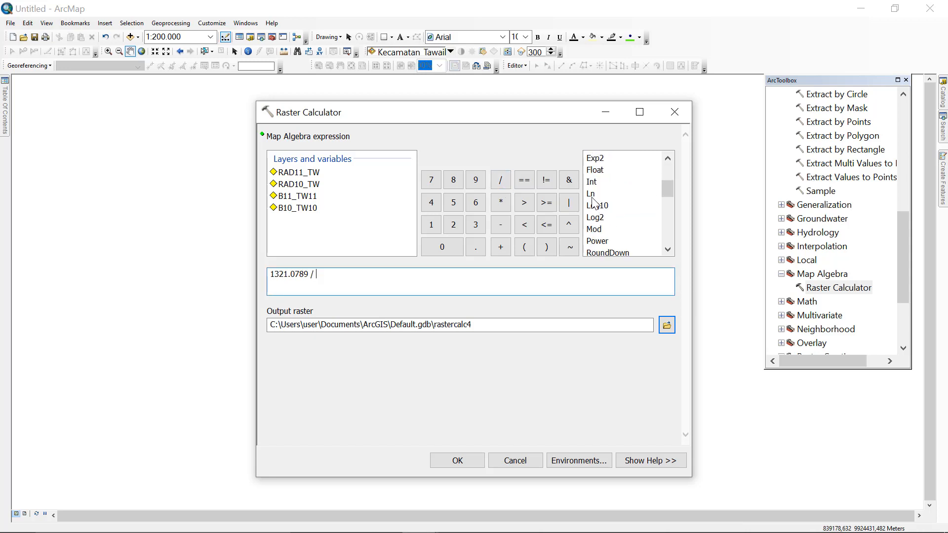
pyautogui.click(592, 197)
pyautogui.doubleClick(592, 198)
pyautogui.write('774')
pyautogui.click(475, 248)
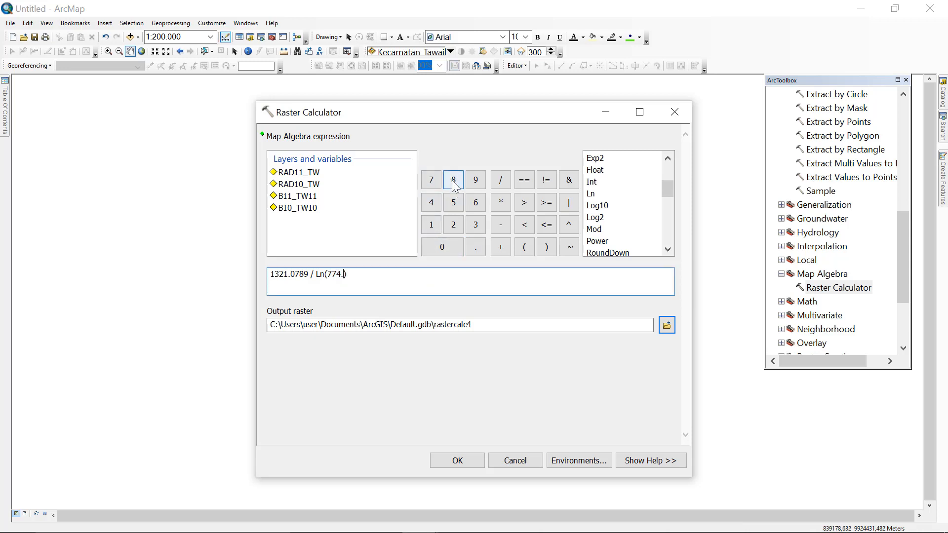
pyautogui.click(453, 179)
pyautogui.click(453, 180)
pyautogui.click(453, 202)
pyautogui.click(476, 223)
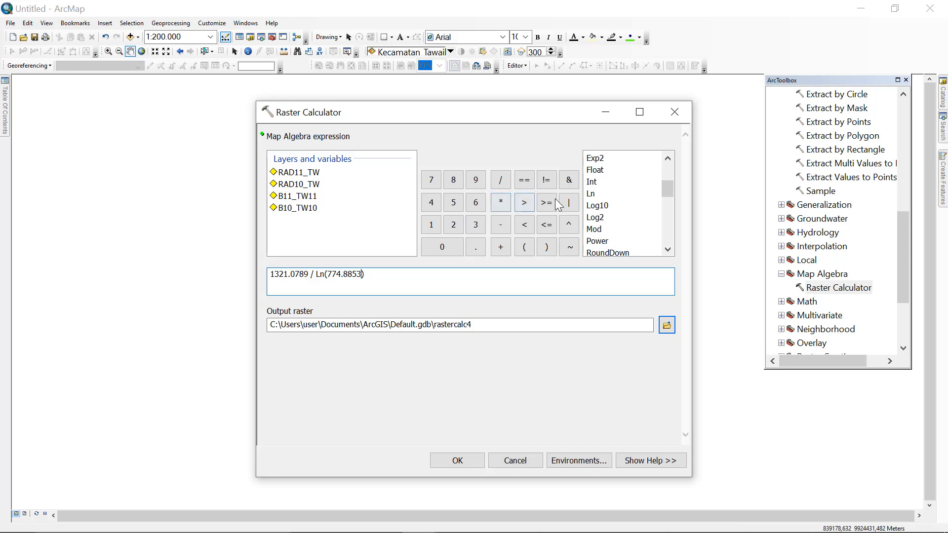
pyautogui.click(500, 180)
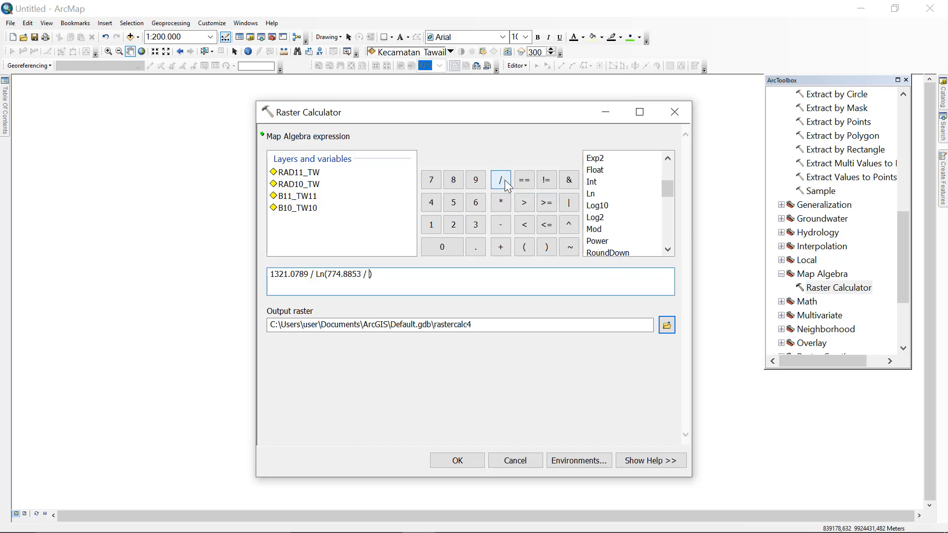
pyautogui.doubleClick(304, 185)
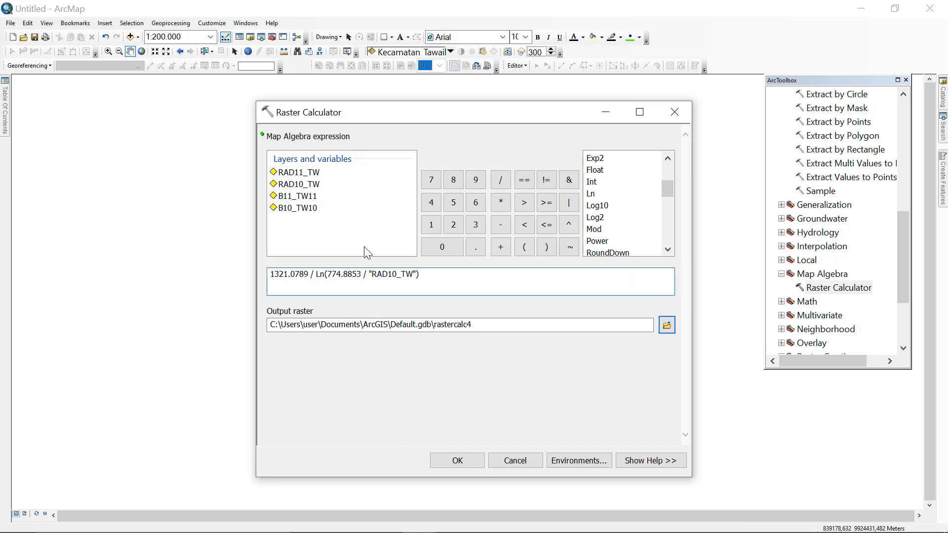
# Add + 1 inside the Ln parentheses and subtract 273.15 after them
pyautogui.click(501, 253)
pyautogui.click(432, 227)
pyautogui.click(501, 227)
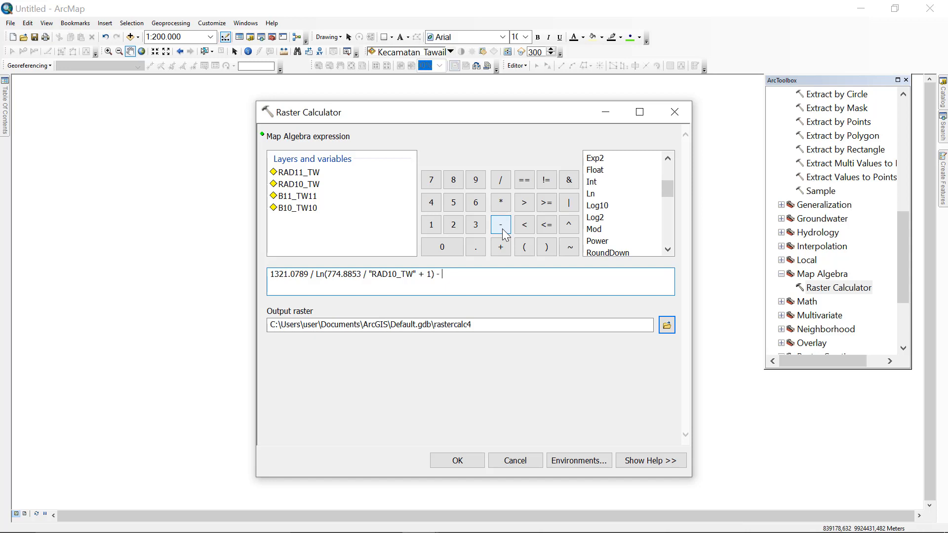
pyautogui.click(453, 224)
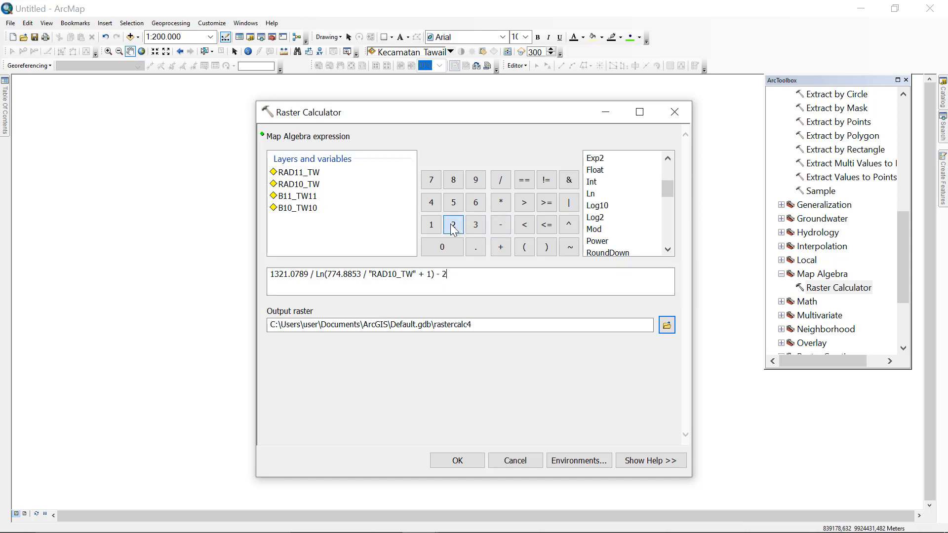
pyautogui.click(431, 181)
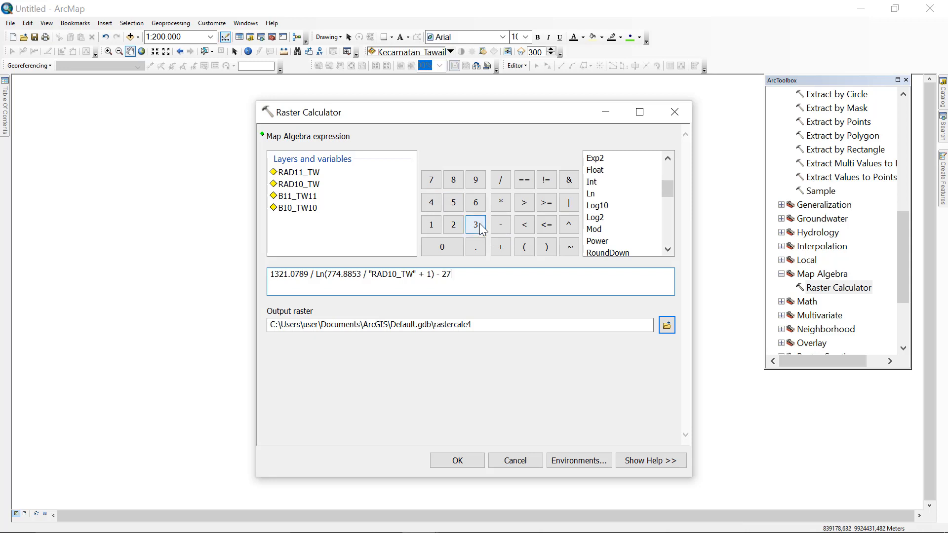
pyautogui.click(479, 223)
pyautogui.click(476, 248)
pyautogui.click(432, 225)
pyautogui.click(450, 208)
# Set the output raster to SP10_TW in the INDERAJA folder and run the band 10 temperature calculation
pyautogui.click(668, 329)
pyautogui.click(666, 326)
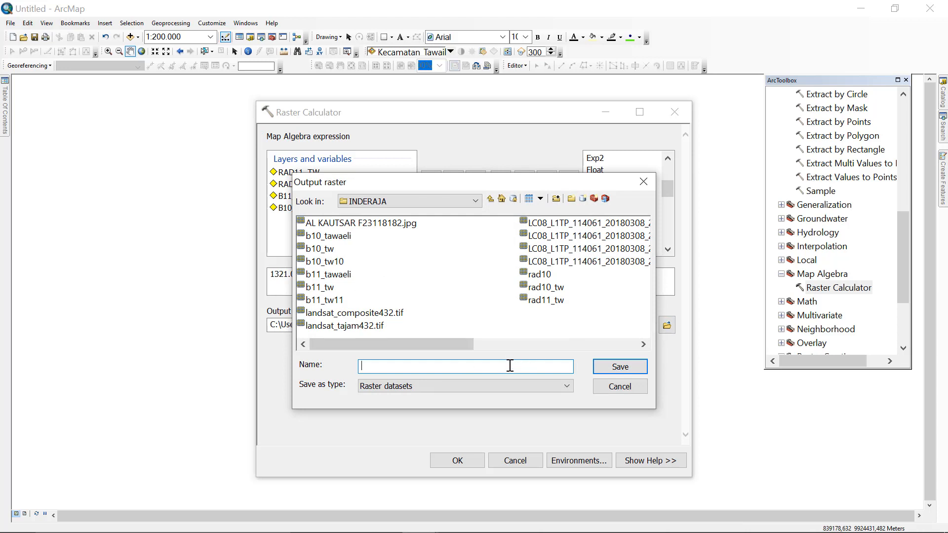
pyautogui.write('TW')
pyautogui.press('BackSpace')
pyautogui.press('BackSpace')
pyautogui.write('SP_TW10')
pyautogui.click(370, 365)
pyautogui.write('10')
pyautogui.press('BackSpace')
pyautogui.press('BackSpace')
pyautogui.click(610, 368)
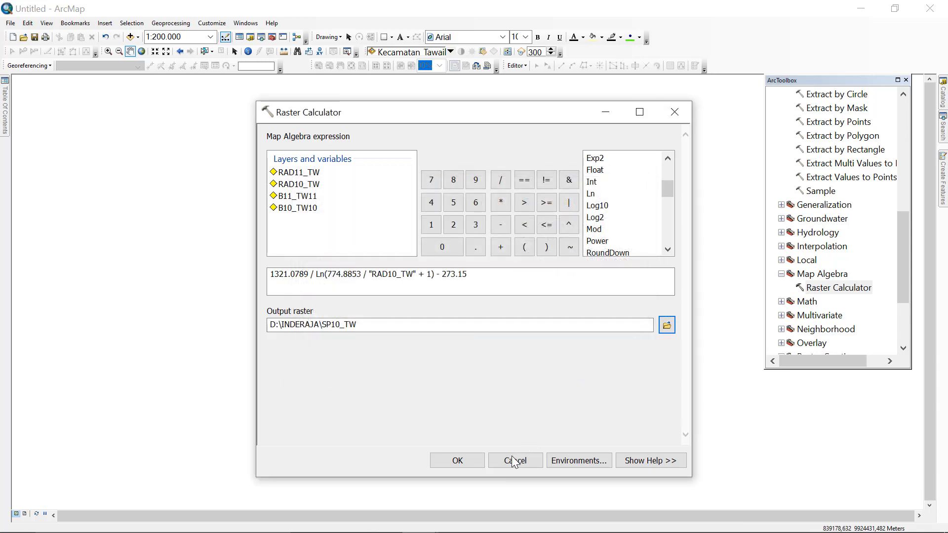
pyautogui.click(466, 461)
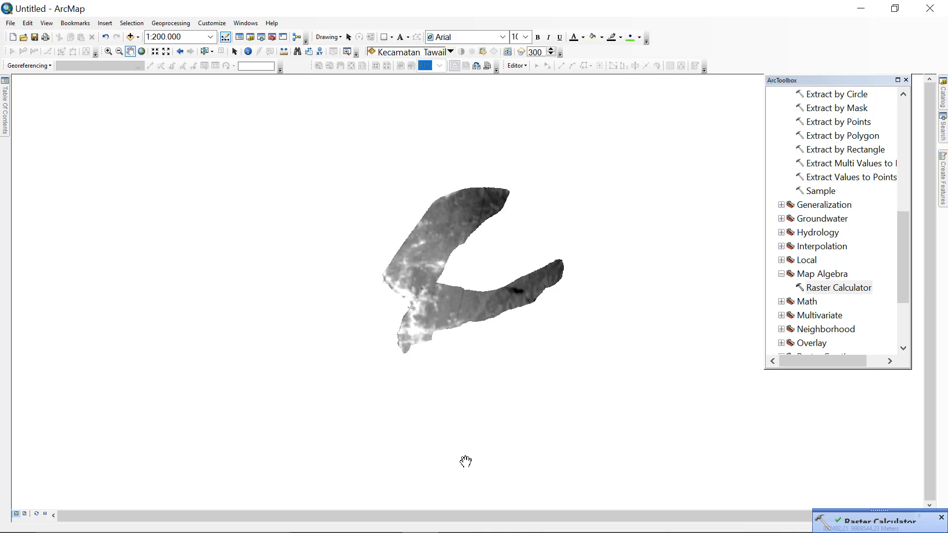
pyautogui.moveTo(5, 125)
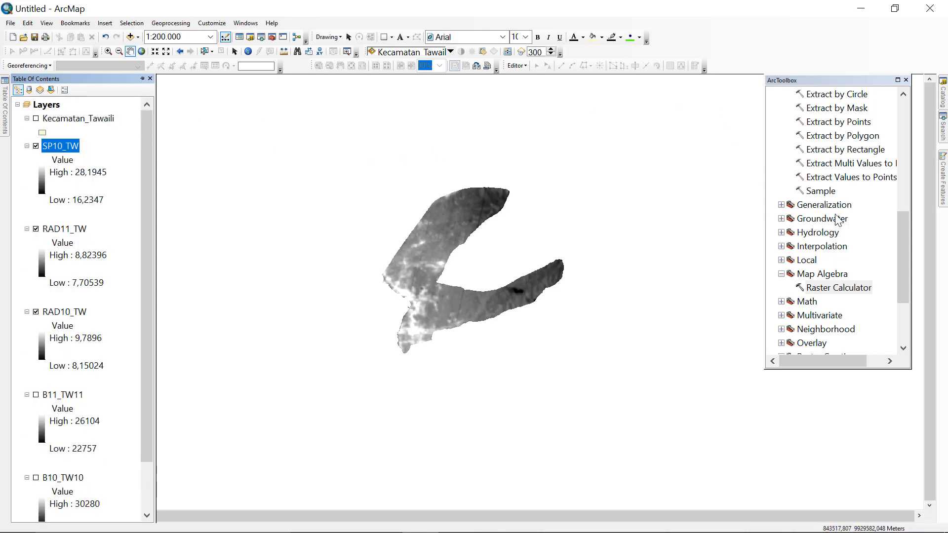
# Start a new Raster Calculator expression for band 11 temperature with 1201.1442 followed by the division operator
pyautogui.doubleClick(833, 290)
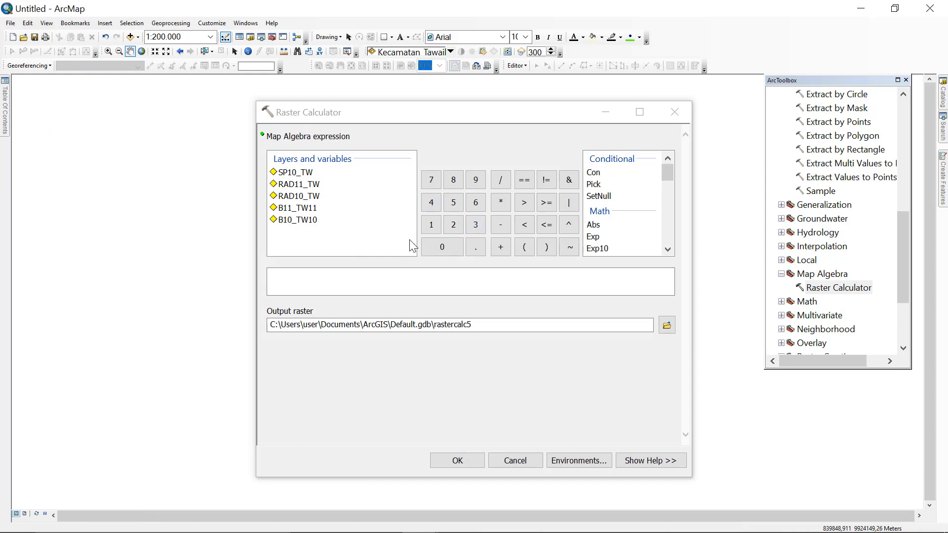
pyautogui.click(432, 225)
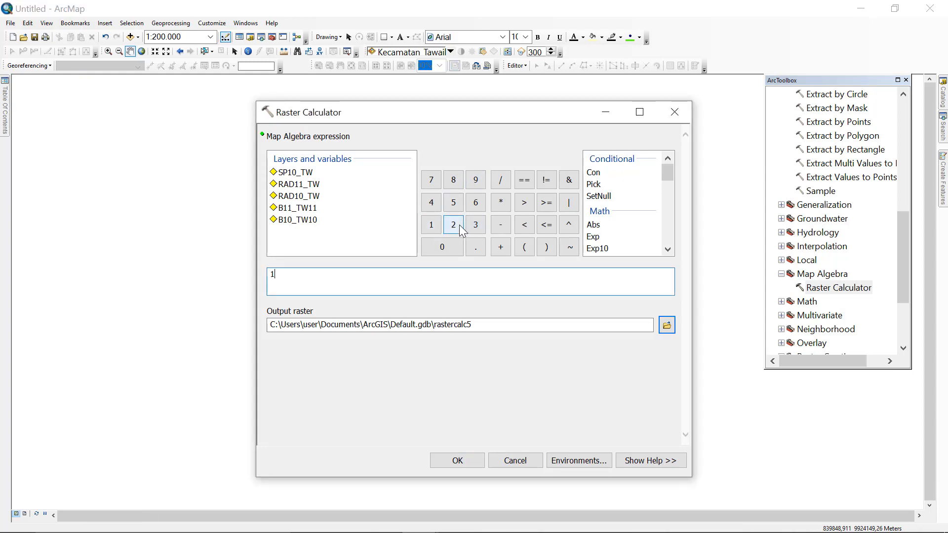
pyautogui.click(456, 226)
pyautogui.click(445, 246)
pyautogui.click(431, 224)
pyautogui.click(475, 247)
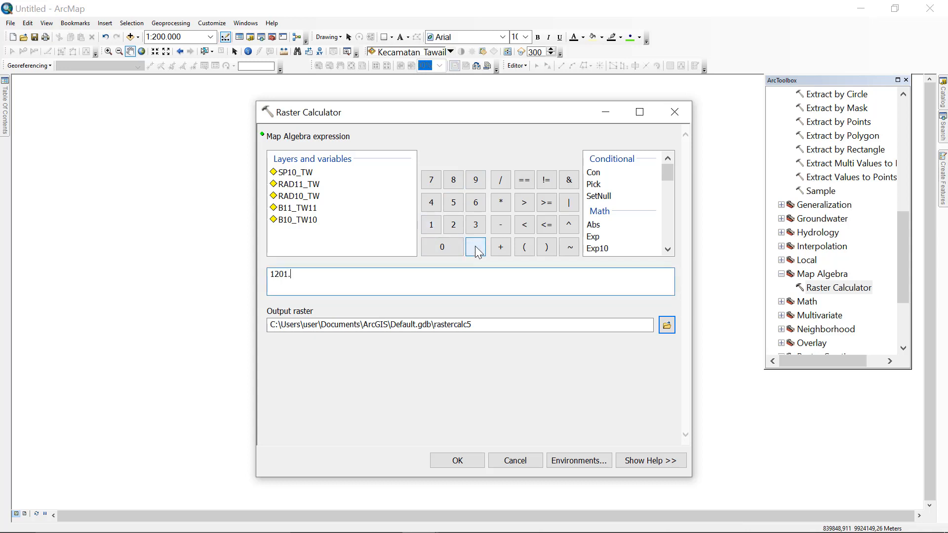
pyautogui.click(433, 219)
pyautogui.click(432, 208)
pyautogui.click(433, 209)
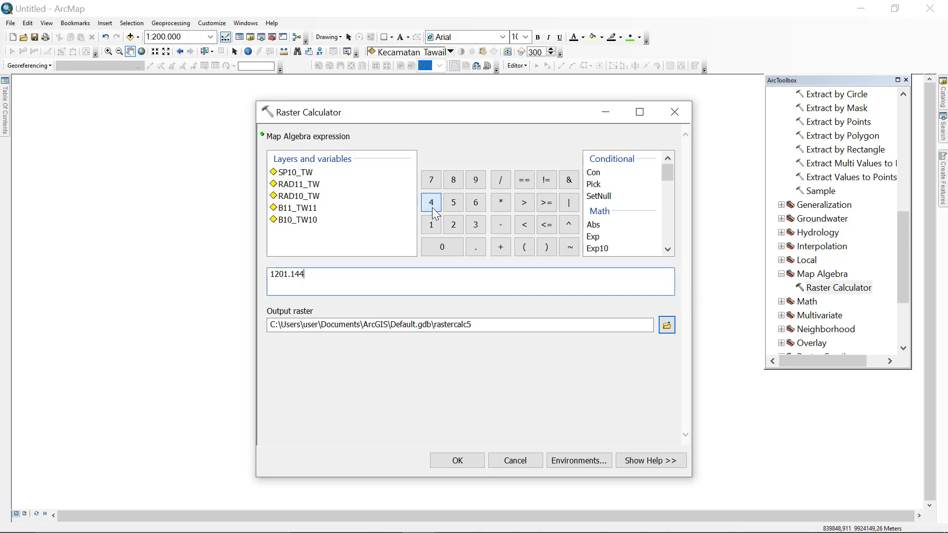
pyautogui.click(456, 226)
pyautogui.click(501, 187)
# Append the natural logarithm function to the expression with 480.8883 inside its parentheses
pyautogui.scroll(-2, 600, 237)
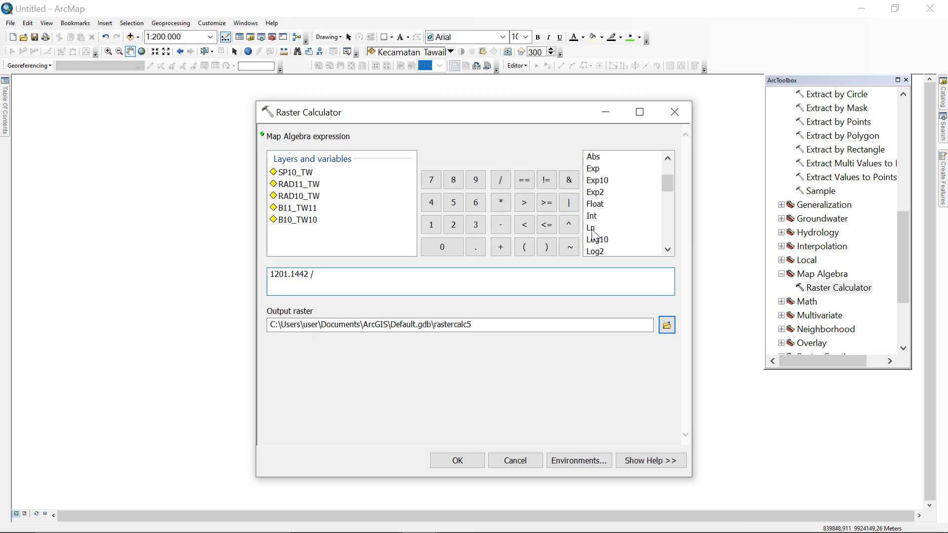
pyautogui.doubleClick(593, 229)
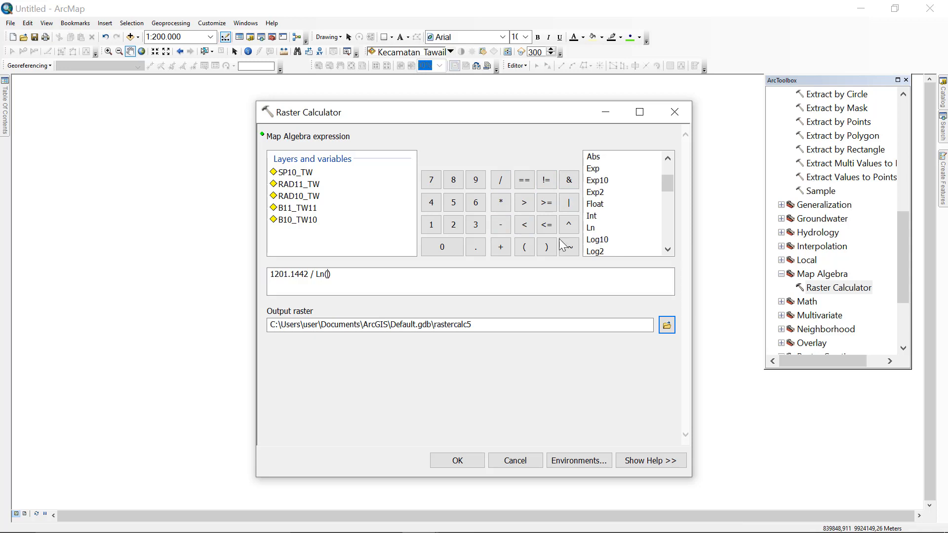
pyautogui.click(431, 203)
pyautogui.click(453, 180)
pyautogui.click(452, 251)
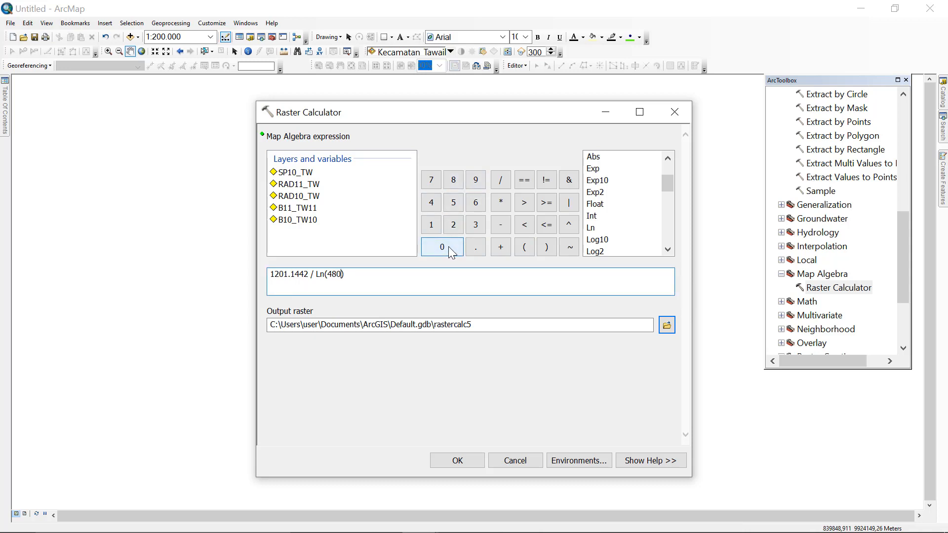
pyautogui.click(476, 247)
pyautogui.click(453, 181)
pyautogui.doubleClick(453, 182)
pyautogui.click(476, 227)
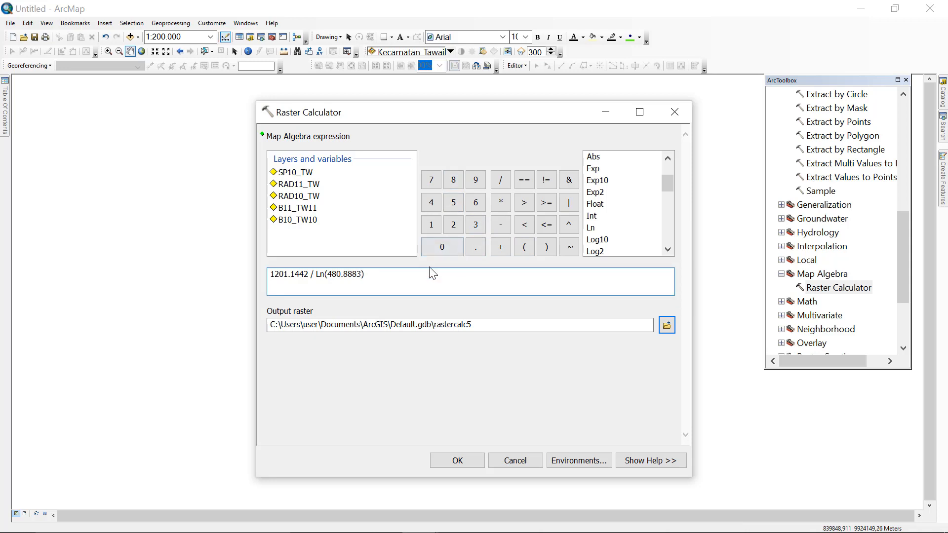
# Divide 480.8883 by the "RAD11_TW" layer inside the Ln parentheses
pyautogui.click(501, 186)
pyautogui.press('BackSpace')
pyautogui.press('BackSpace')
pyautogui.moveTo(366, 278); pyautogui.dragTo(362, 276)
pyautogui.click(362, 275)
pyautogui.click(501, 183)
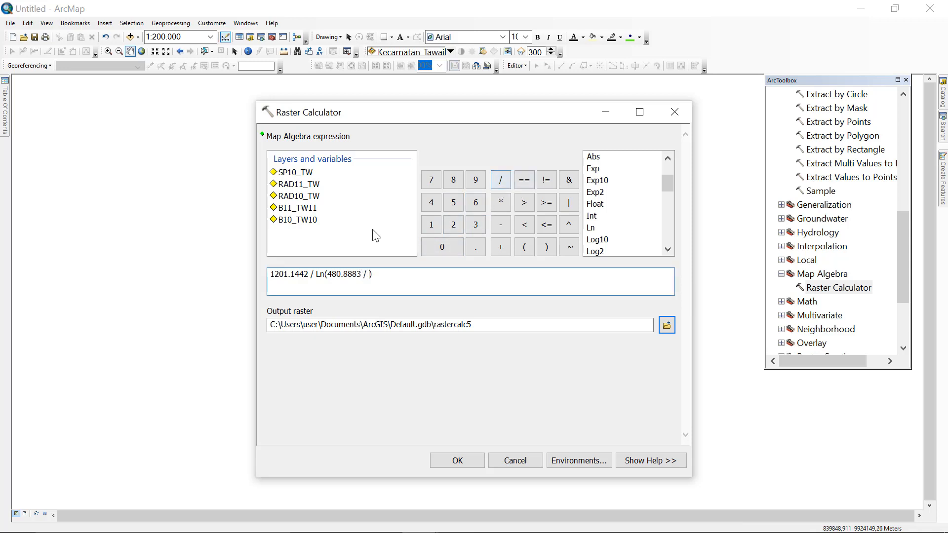
pyautogui.doubleClick(315, 186)
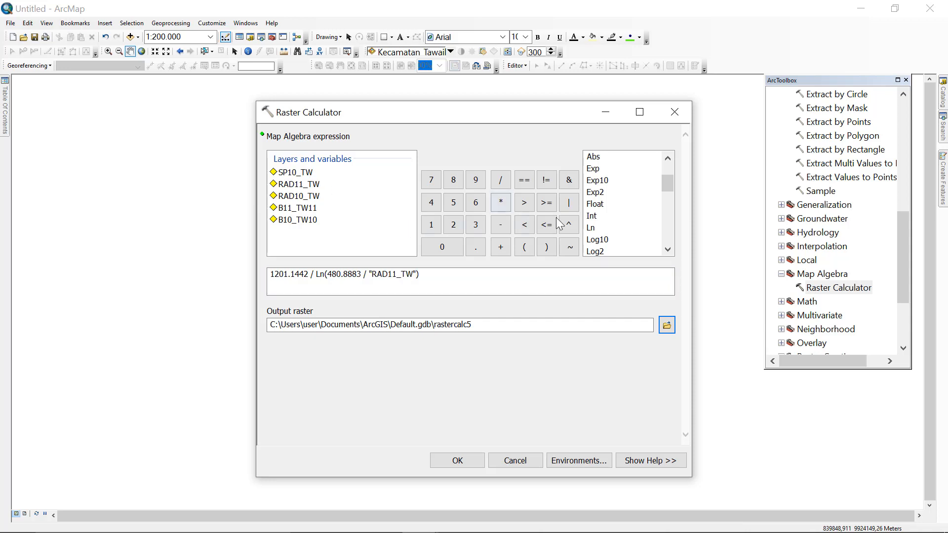
# Complete the expression as 1201.1442 / Ln(480.8883 / "RAD11_TW" + 1) - 273.15
pyautogui.click(500, 247)
pyautogui.click(431, 223)
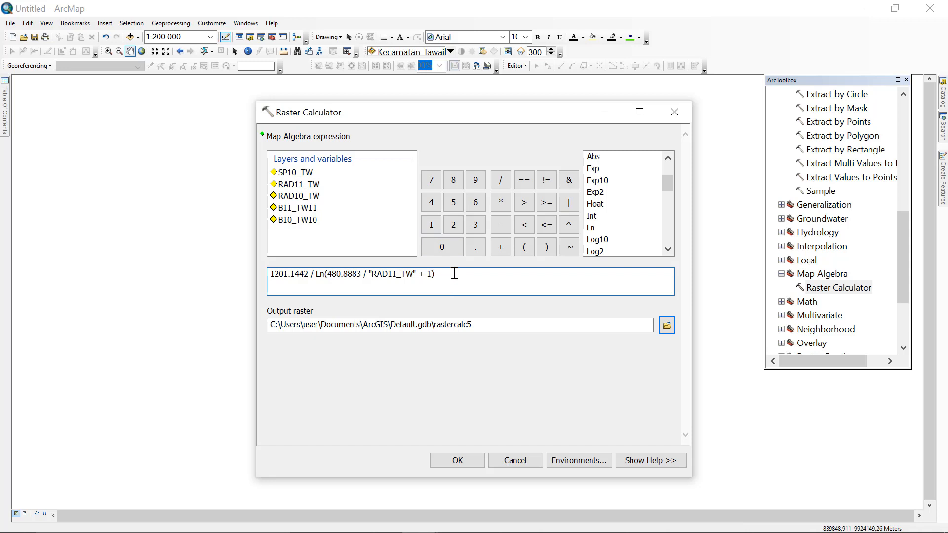
pyautogui.click(505, 226)
pyautogui.click(430, 180)
pyautogui.click(476, 224)
pyautogui.click(475, 247)
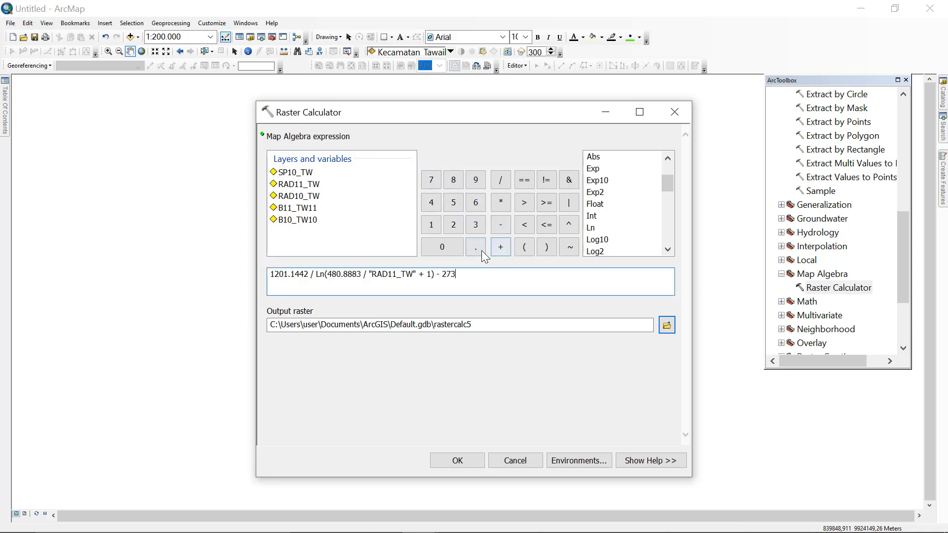
pyautogui.click(430, 223)
pyautogui.click(453, 203)
# Set the output raster to SP11_TW in the INDERAJA folder and run the band 11 temperature calculation
pyautogui.click(666, 325)
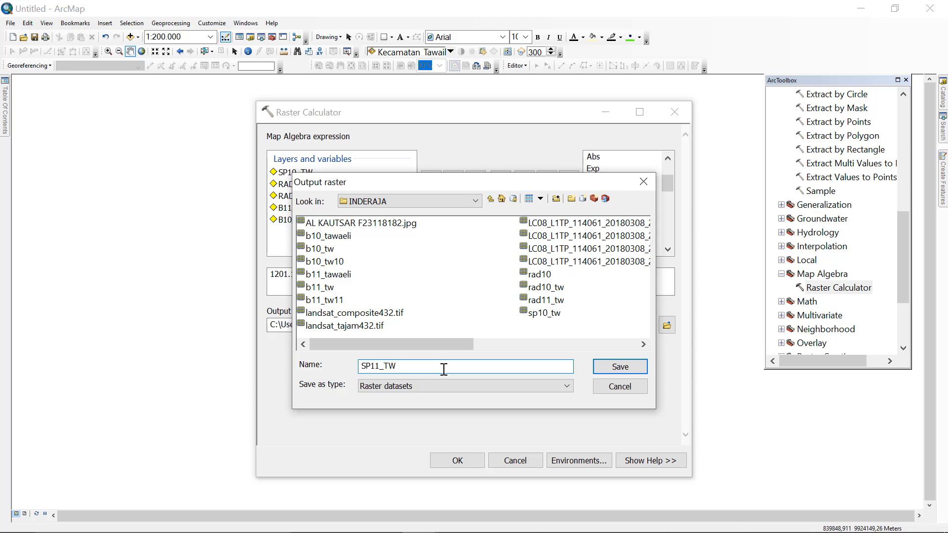
pyautogui.click(620, 368)
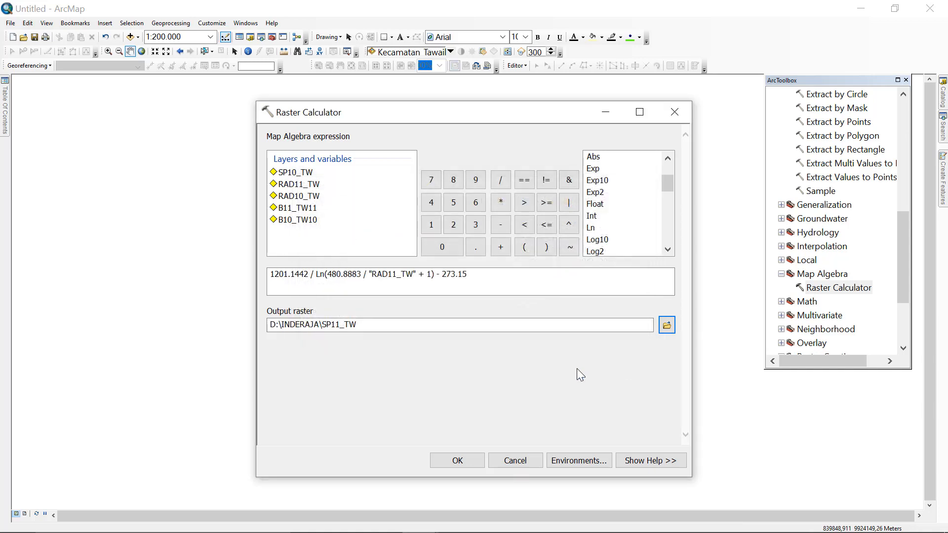
pyautogui.click(449, 462)
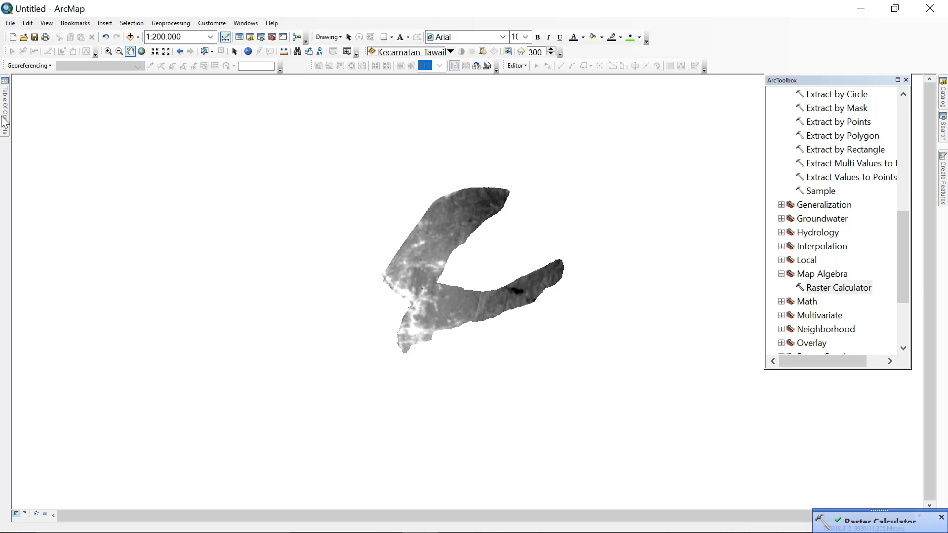
pyautogui.moveTo(5, 123)
pyautogui.scroll(-5, 75, 178)
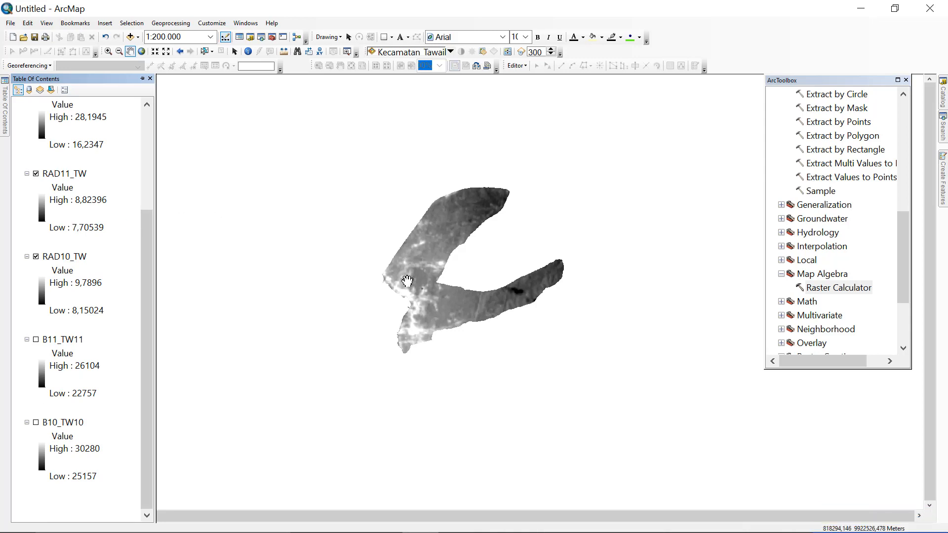
pyautogui.moveTo(442, 282); pyautogui.dragTo(474, 306)
pyautogui.scroll(-3, 477, 310)
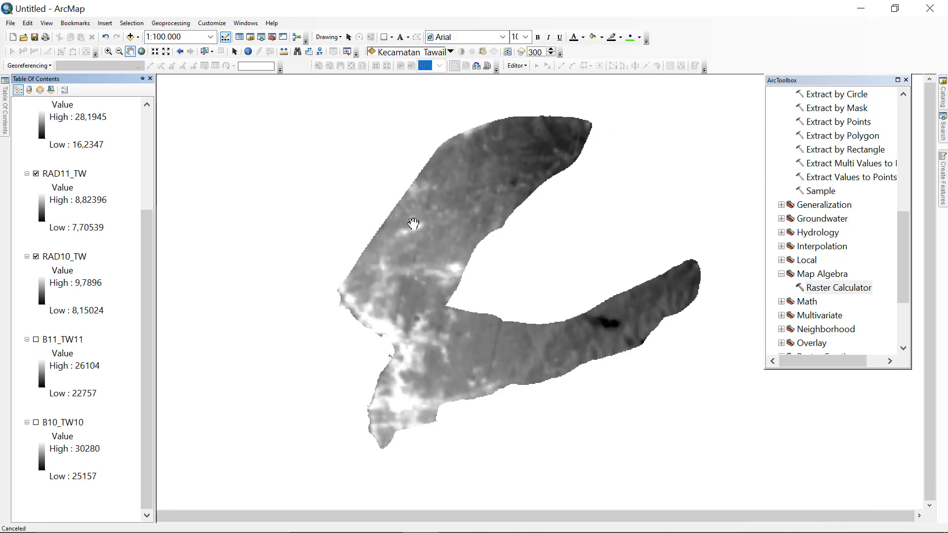
# Add the Landsat rasters LC08_L1TP_114061_20180308_20180308_01_RT_B4.tif and LC08_L1TP_114061_20180308_20180308_01_RT_B5.tiff from the TUGAS BESAR folder to the map
pyautogui.click(142, 78)
pyautogui.click(131, 37)
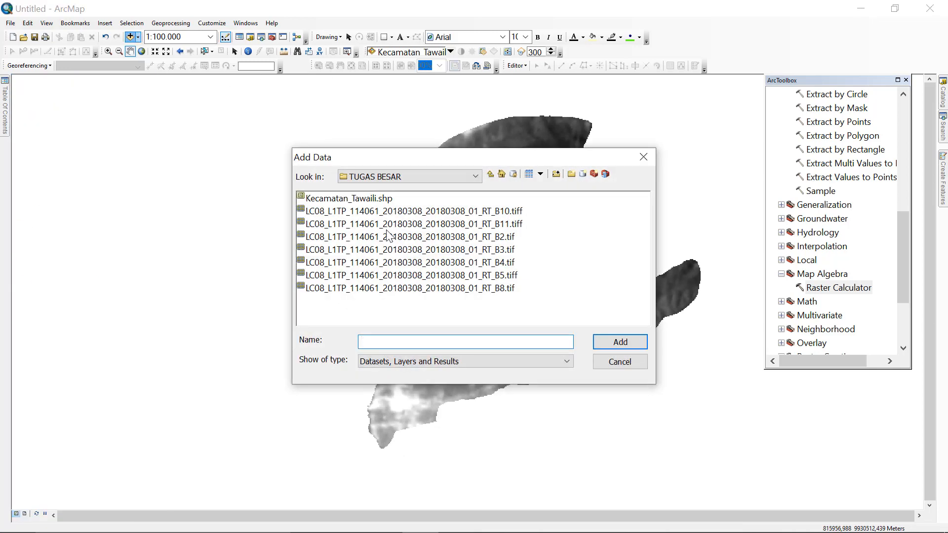
pyautogui.click(437, 262)
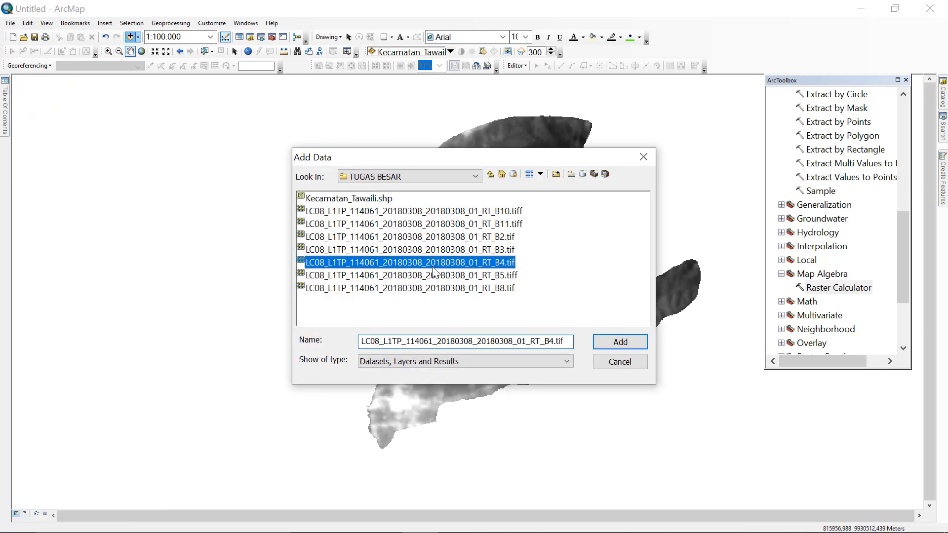
pyautogui.click(432, 273)
pyautogui.click(435, 262)
pyautogui.keyDown('ctrl'); pyautogui.click(440, 275); pyautogui.keyUp('ctrl')
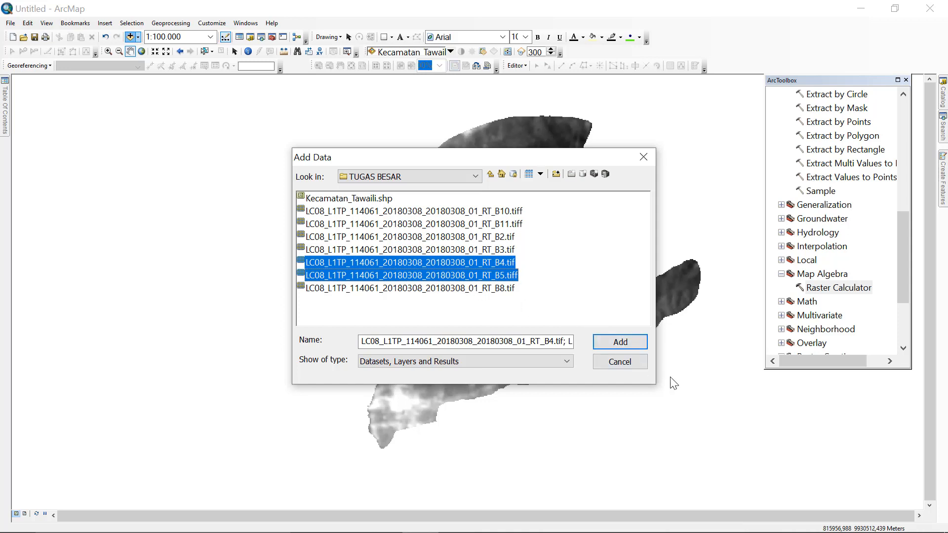
pyautogui.click(620, 343)
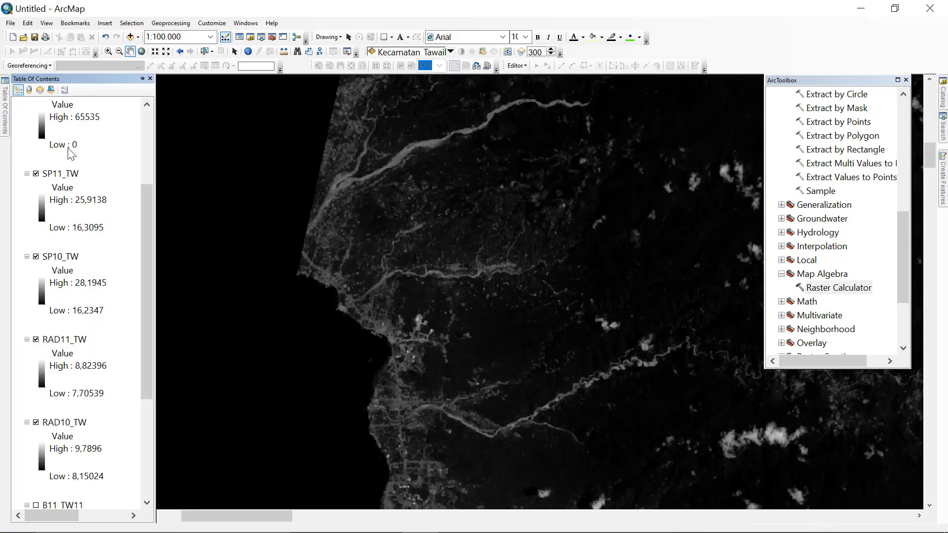
pyautogui.scroll(4, 47, 182)
pyautogui.scroll(-1, 59, 230)
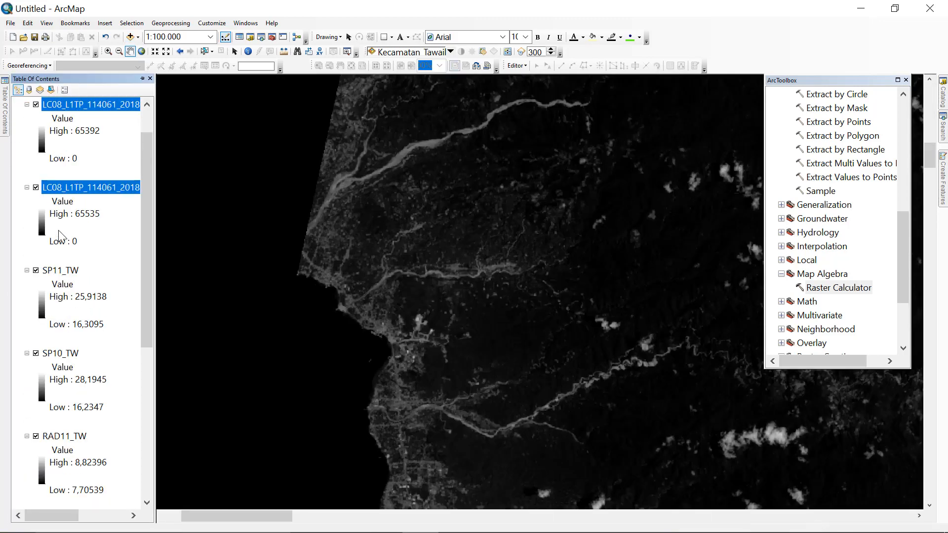
pyautogui.scroll(1, 79, 132)
pyautogui.click(84, 151)
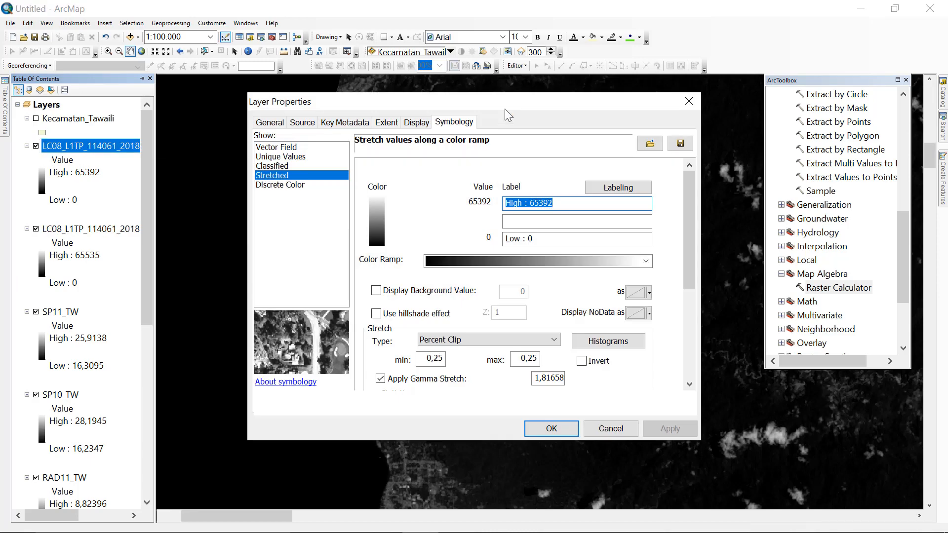
pyautogui.click(691, 101)
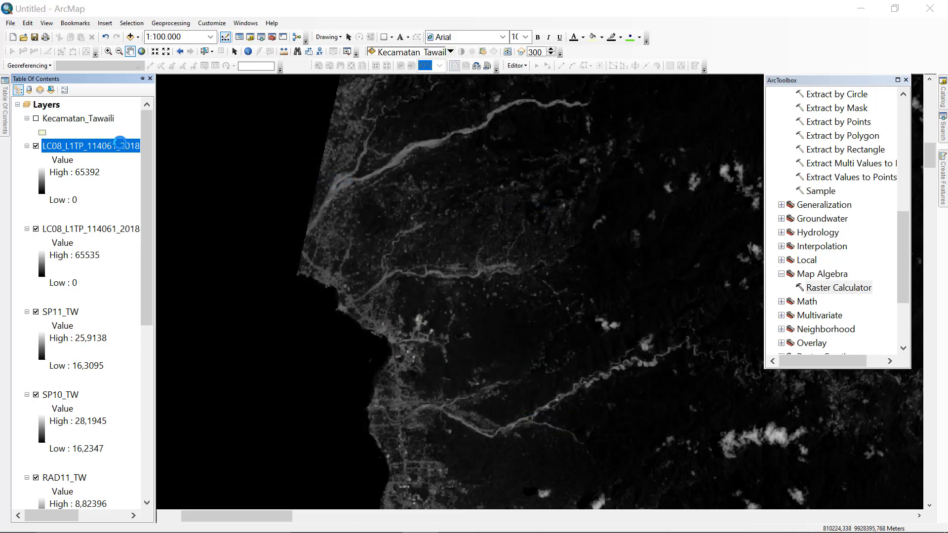
pyautogui.doubleClick(120, 146)
pyautogui.click(690, 104)
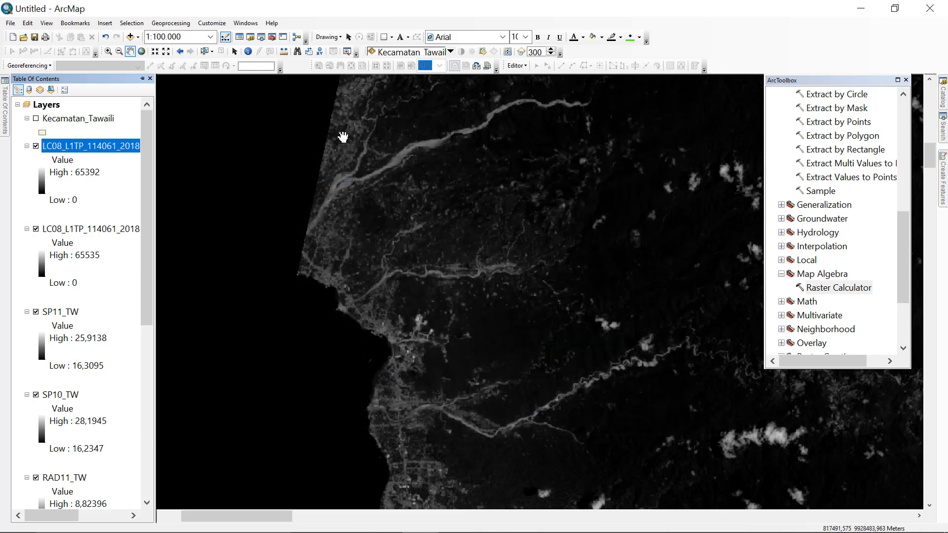
# Rename the layer of the newly added band 4 raster as B4
pyautogui.click(120, 147)
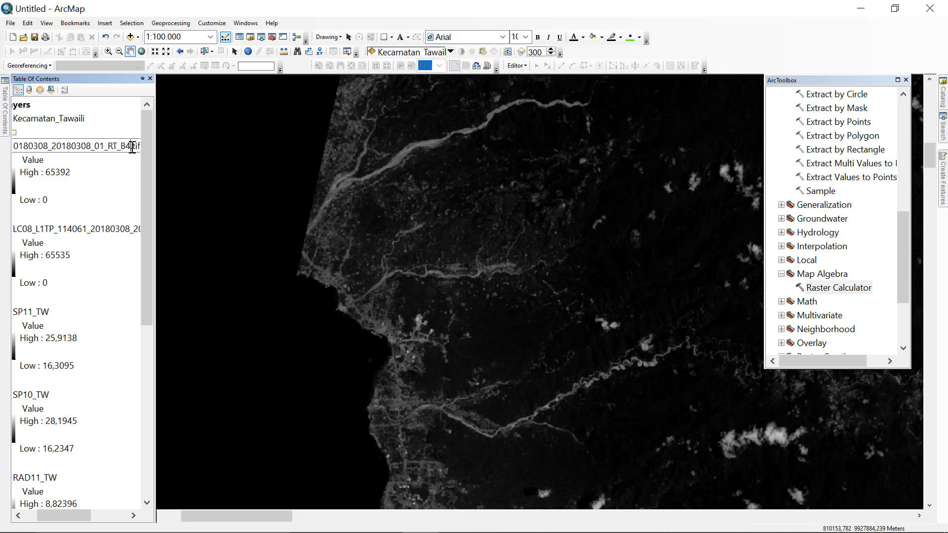
pyautogui.moveTo(141, 147); pyautogui.dragTo(3, 142)
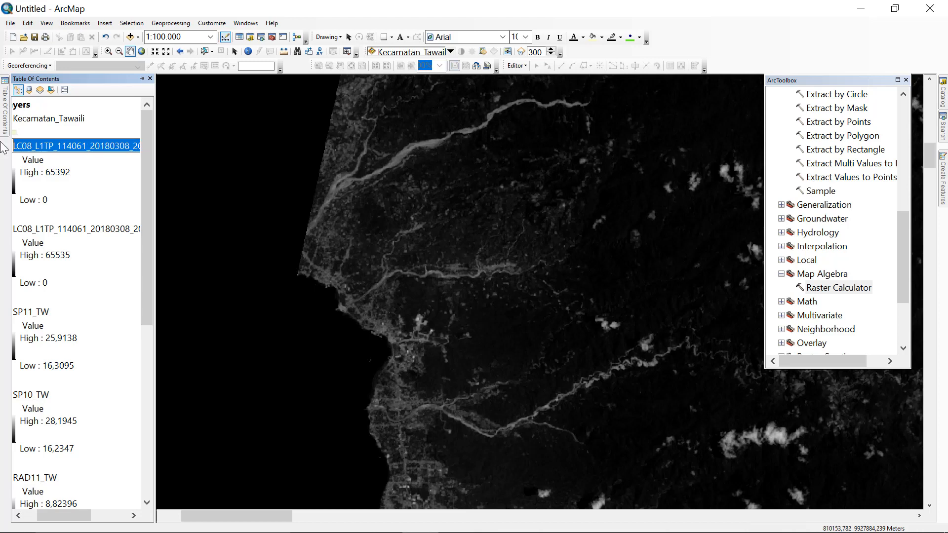
pyautogui.write('B4')
pyautogui.press('Return')
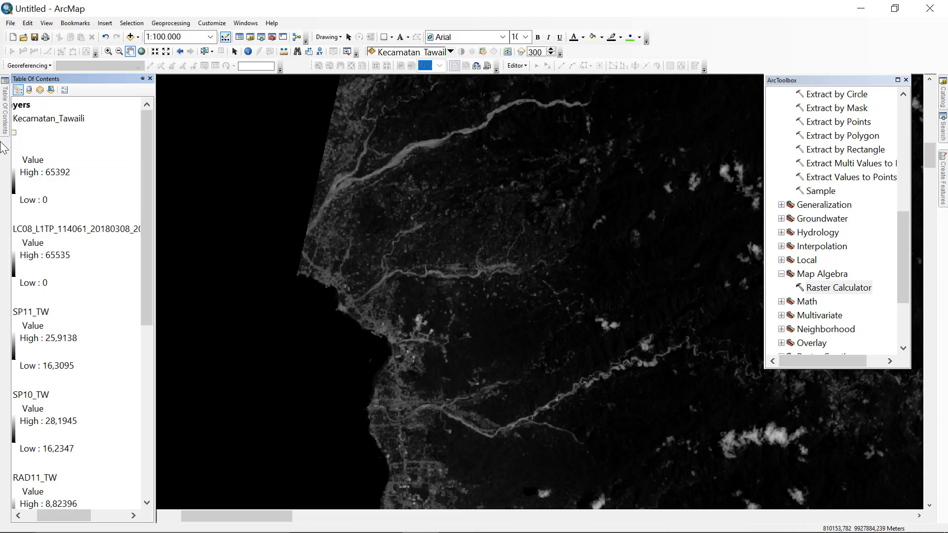
# Rename the layer of the newly added band 5 raster as B5
pyautogui.click(64, 231)
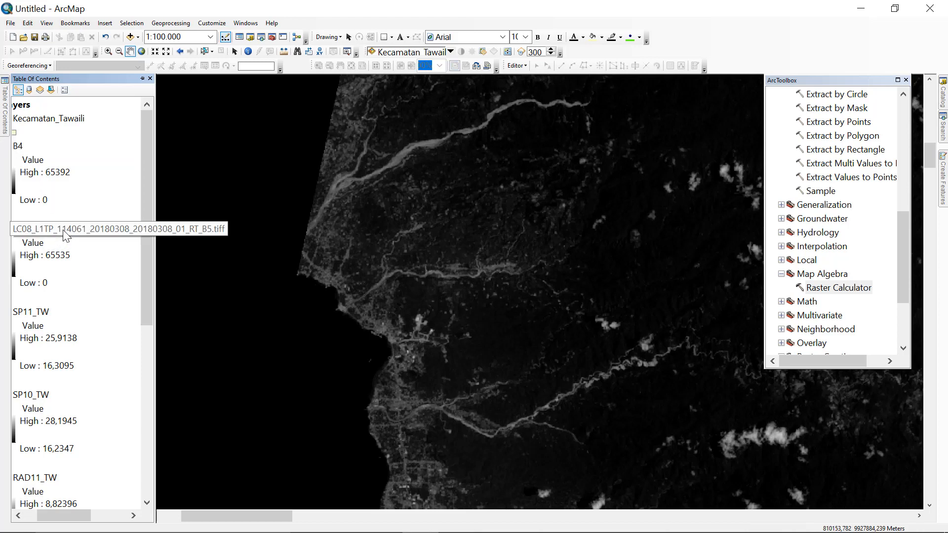
pyautogui.click(63, 229)
pyautogui.write('B5')
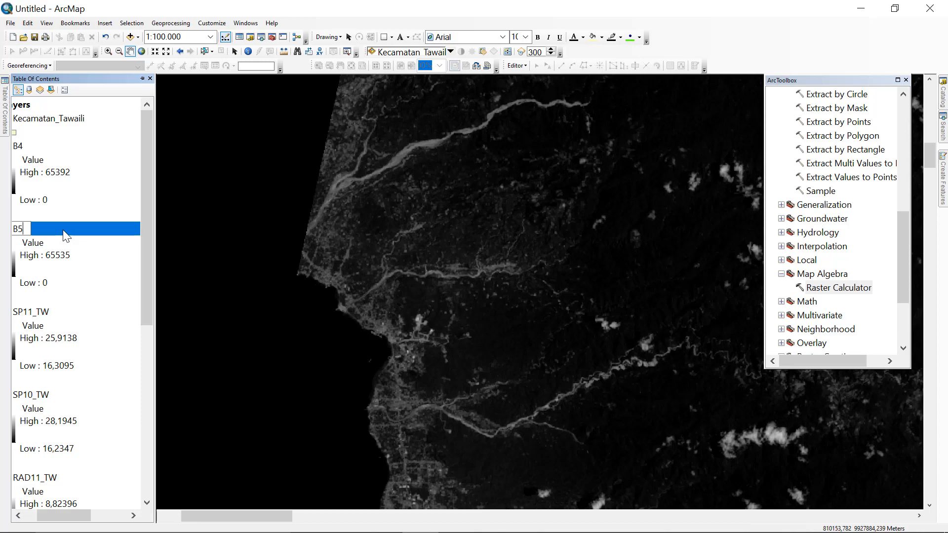
pyautogui.press('Return')
pyautogui.scroll(-1, 74, 247)
pyautogui.scroll(1, 97, 269)
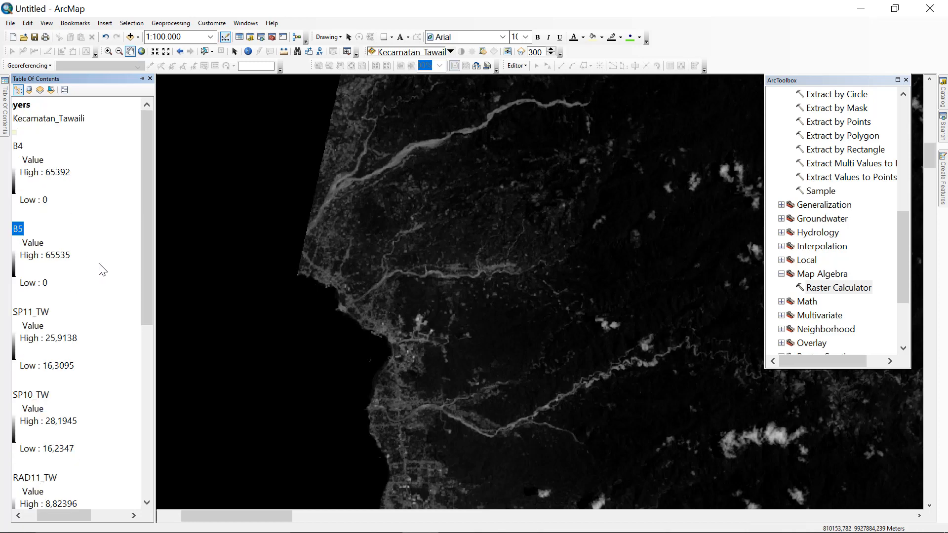
# Open the Raster Calculator and start the expression with the numerator Float("B5" - "B4")
pyautogui.scroll(1, 848, 180)
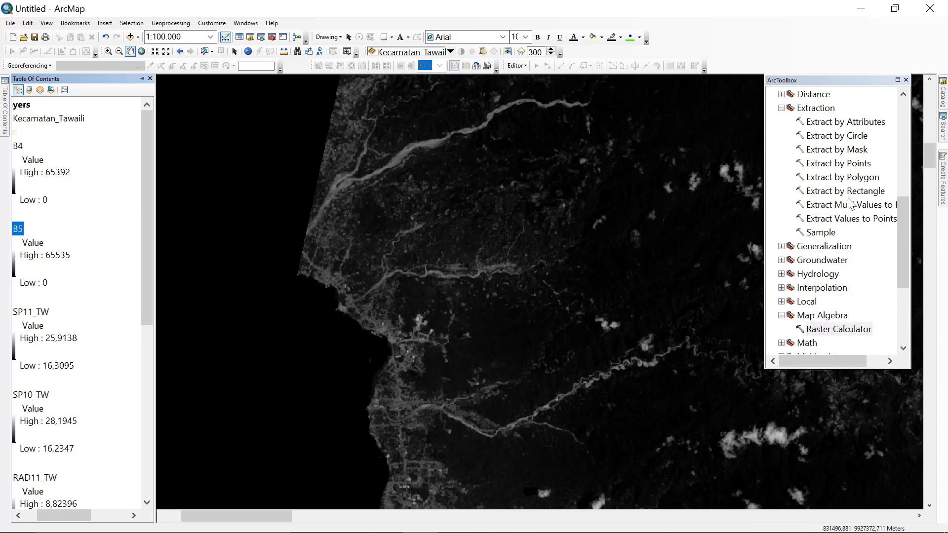
pyautogui.scroll(-1, 839, 217)
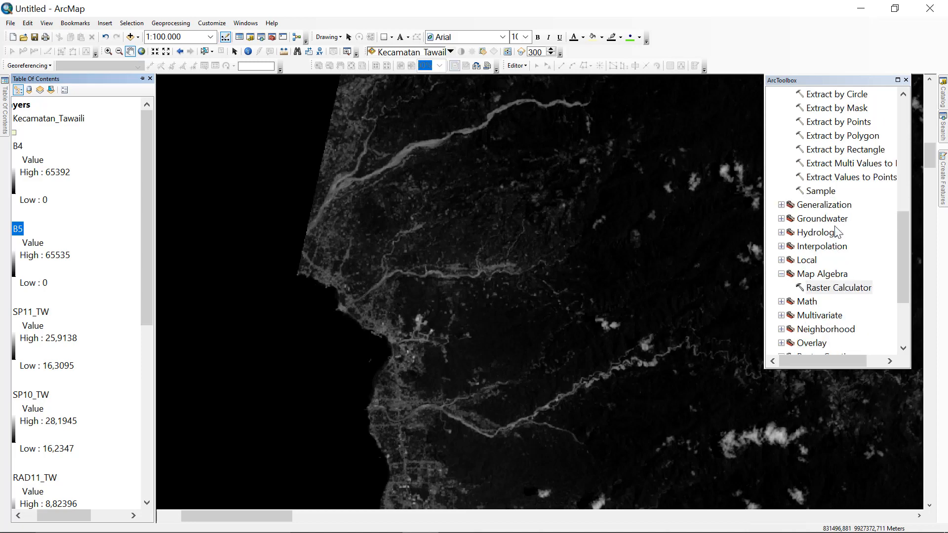
pyautogui.doubleClick(823, 288)
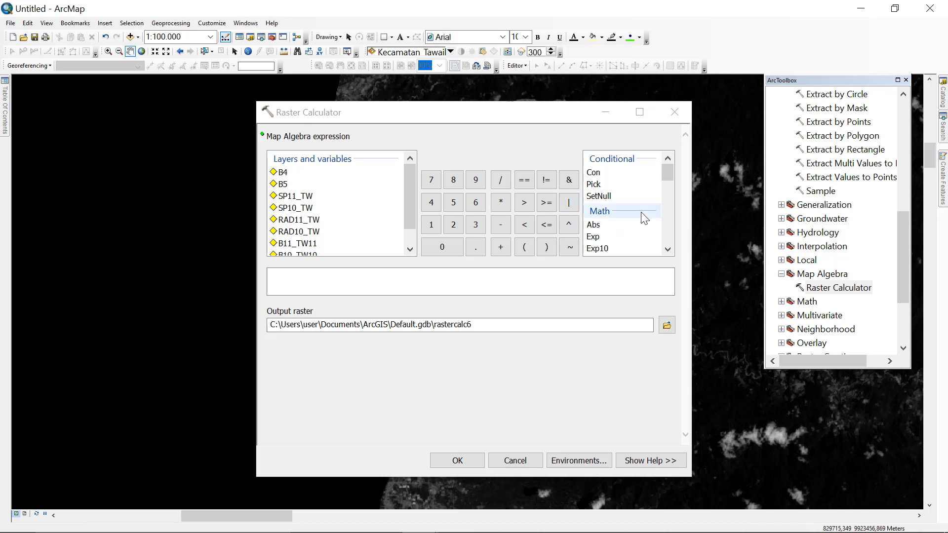
pyautogui.scroll(-2, 655, 227)
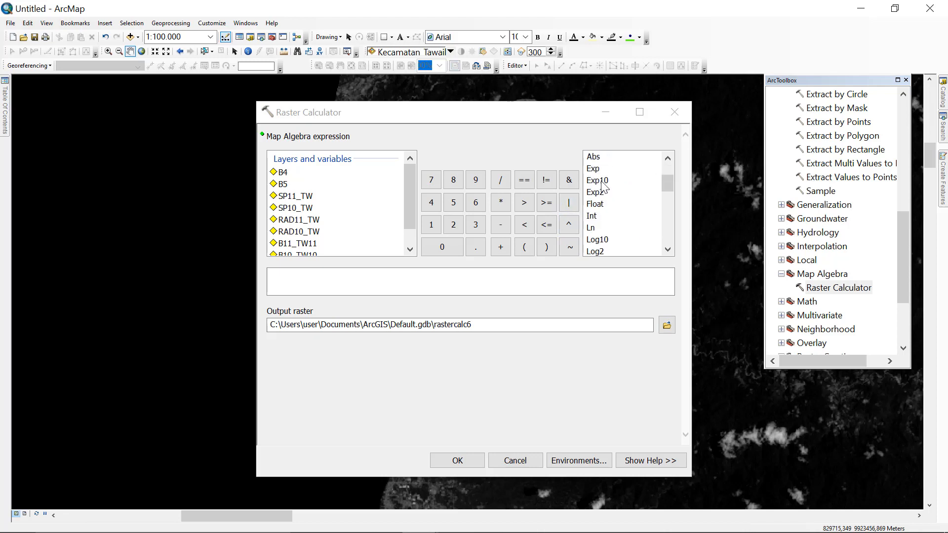
pyautogui.doubleClick(597, 206)
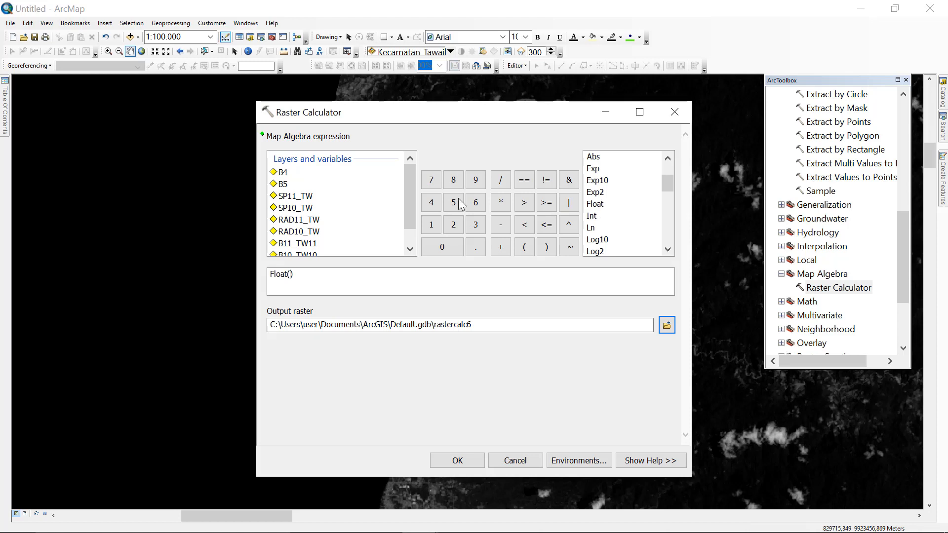
pyautogui.doubleClick(282, 186)
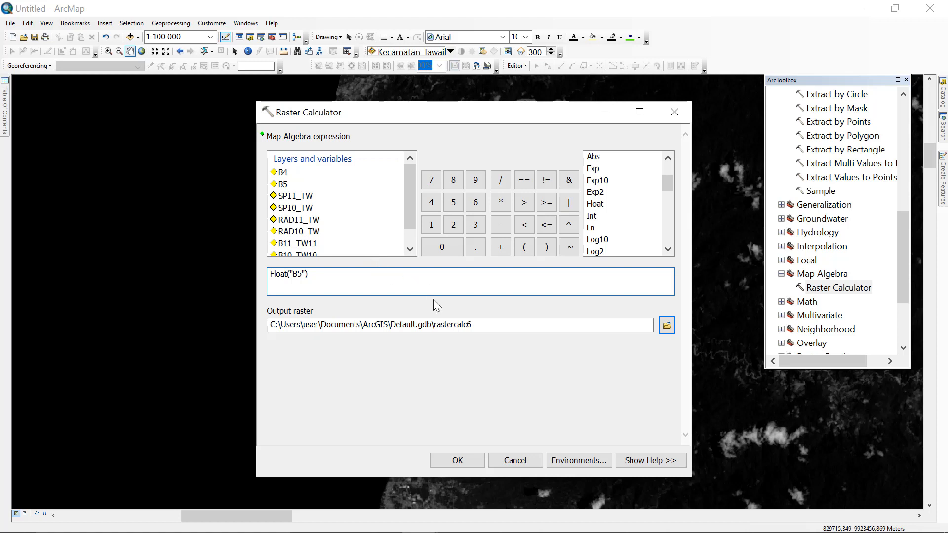
pyautogui.click(501, 228)
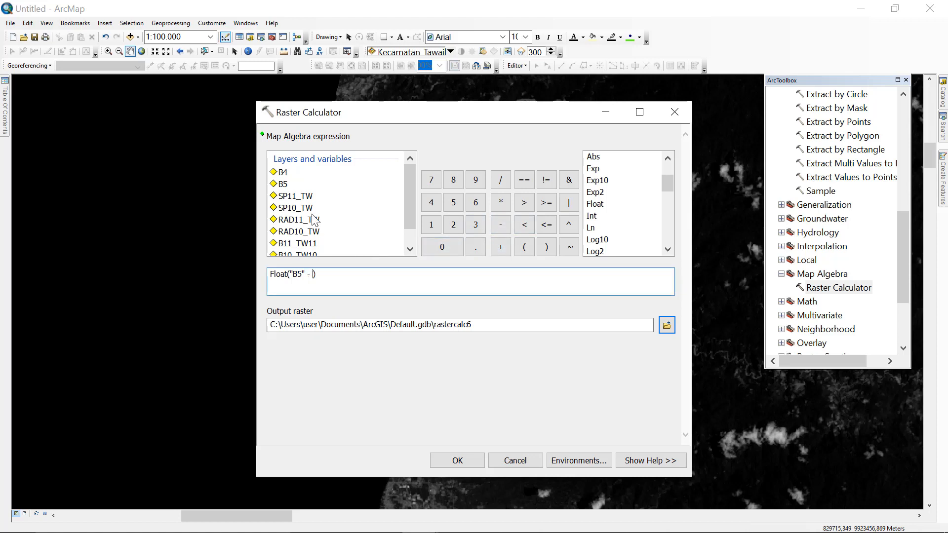
pyautogui.doubleClick(283, 172)
# Divide the numerator by Float("B5" + "B4") to complete the vegetation index expression
pyautogui.click(500, 181)
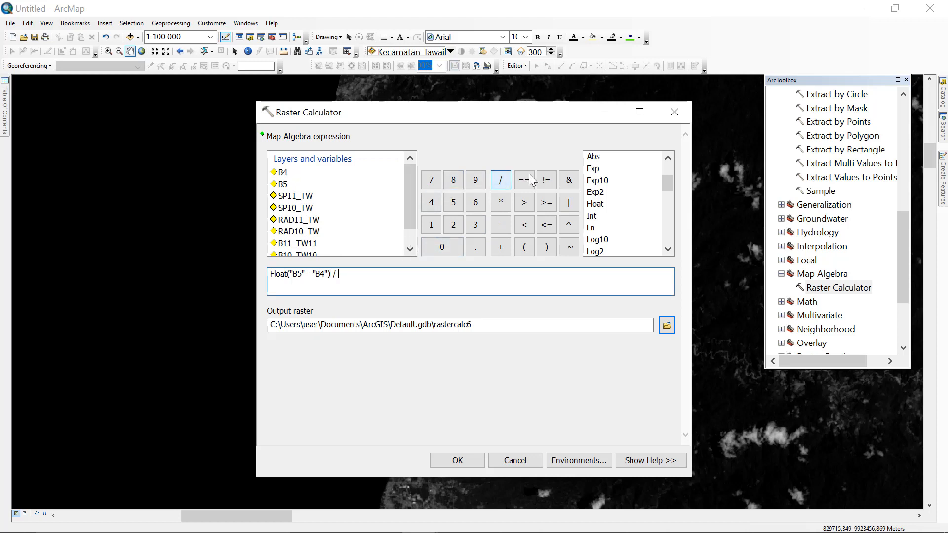
pyautogui.click(595, 205)
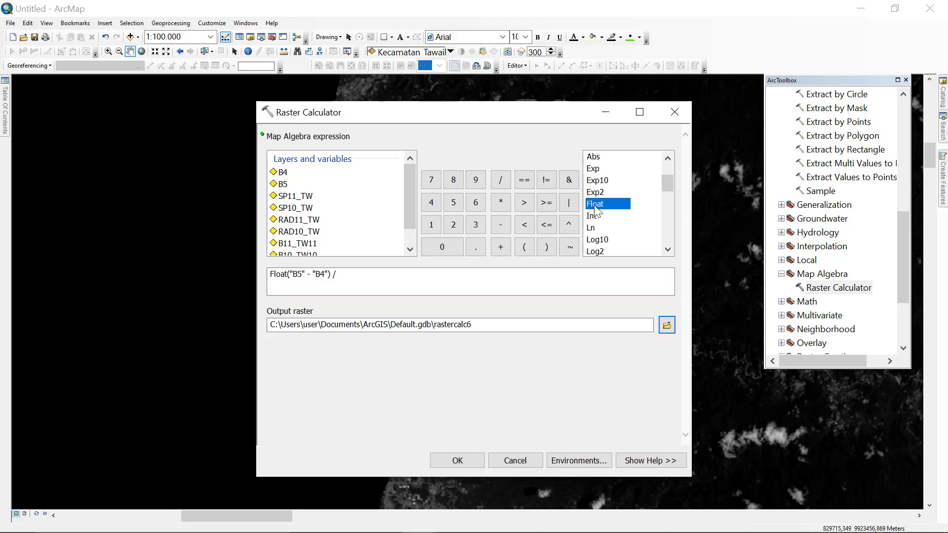
pyautogui.doubleClick(594, 205)
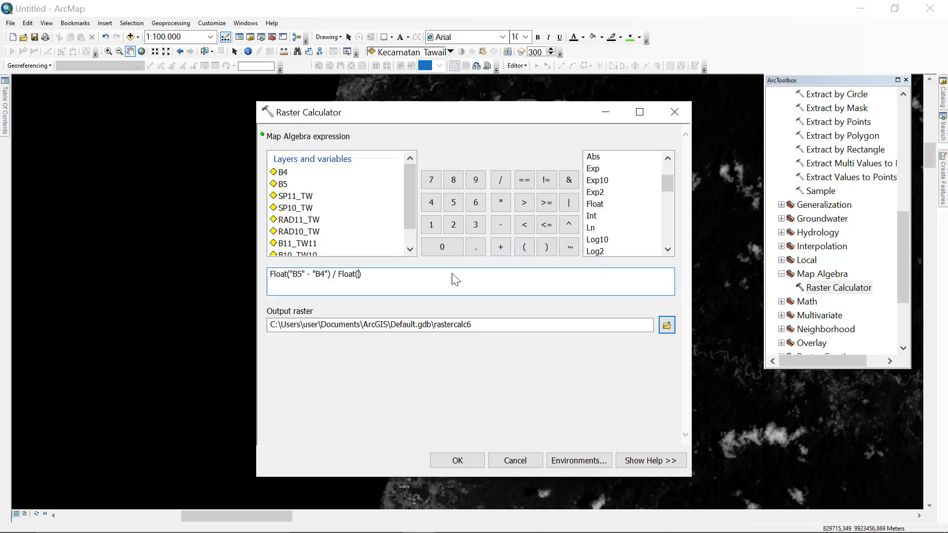
pyautogui.doubleClick(283, 185)
pyautogui.click(502, 247)
pyautogui.doubleClick(283, 174)
# Set the output raster to NDVI in the INDERAJA folder and run the calculation
pyautogui.click(664, 328)
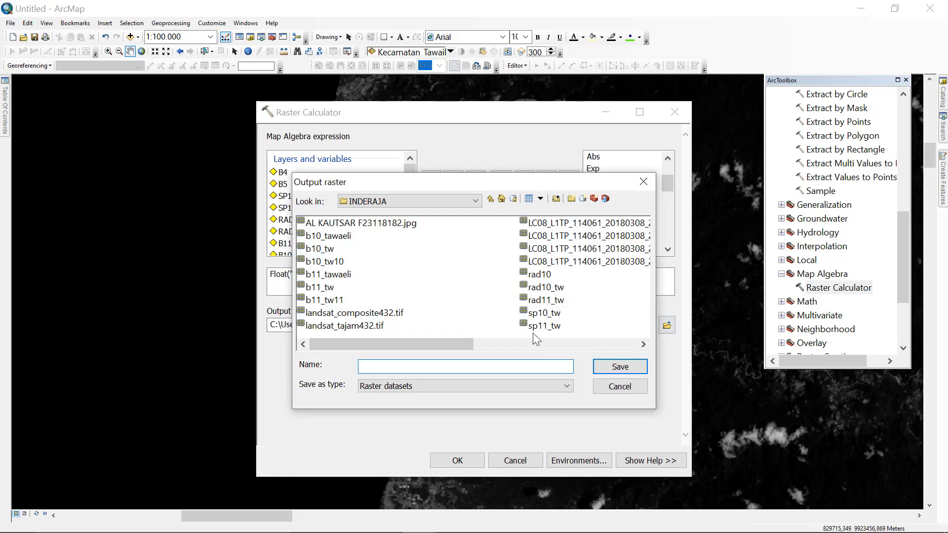
pyautogui.write('NDVI')
pyautogui.click(620, 370)
pyautogui.click(457, 460)
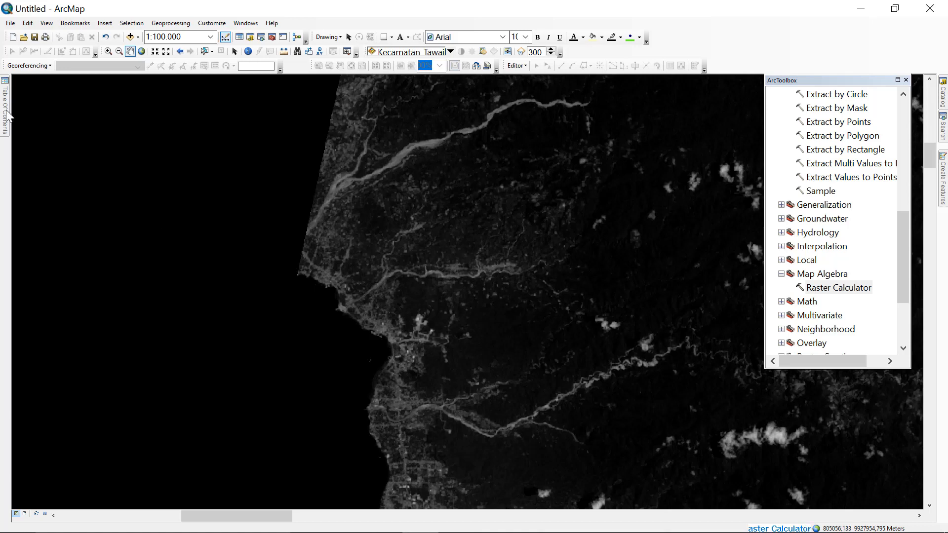
# Hide the B4 and B5 layers on the map, keeping the NDVI layer displayed
pyautogui.moveTo(5, 115)
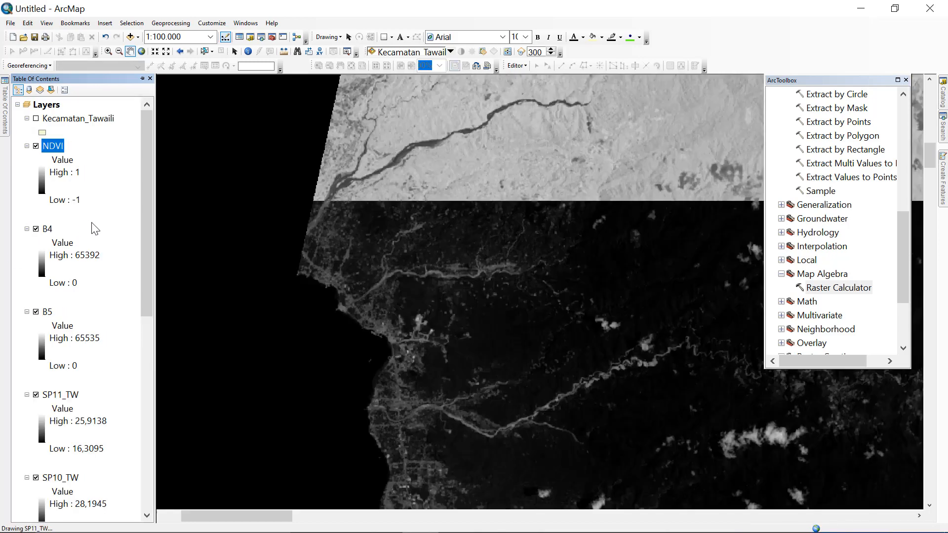
pyautogui.scroll(-3, 529, 271)
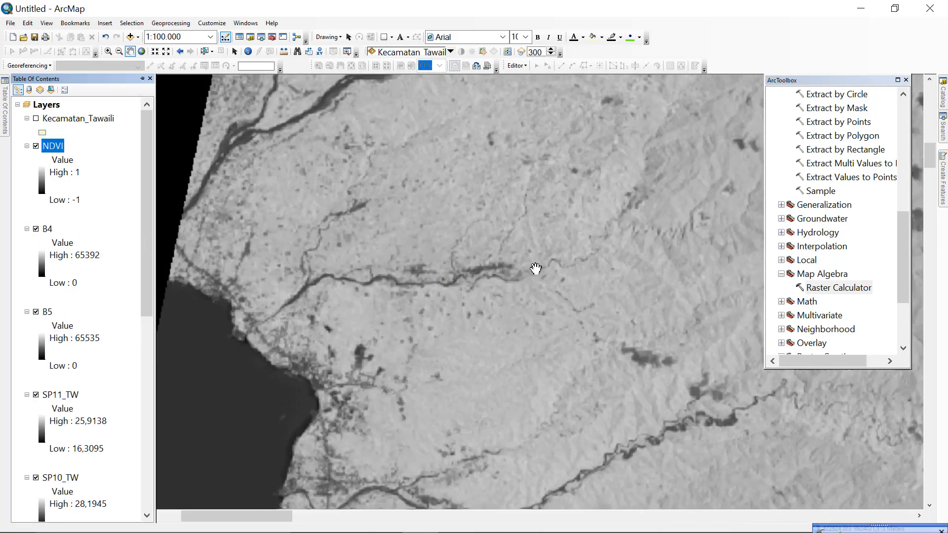
pyautogui.scroll(3, 538, 272)
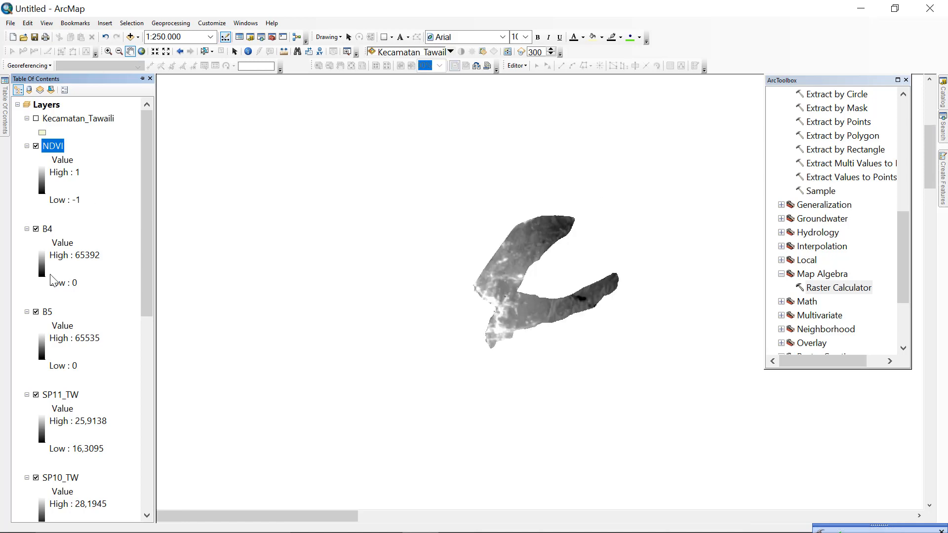
pyautogui.click(36, 229)
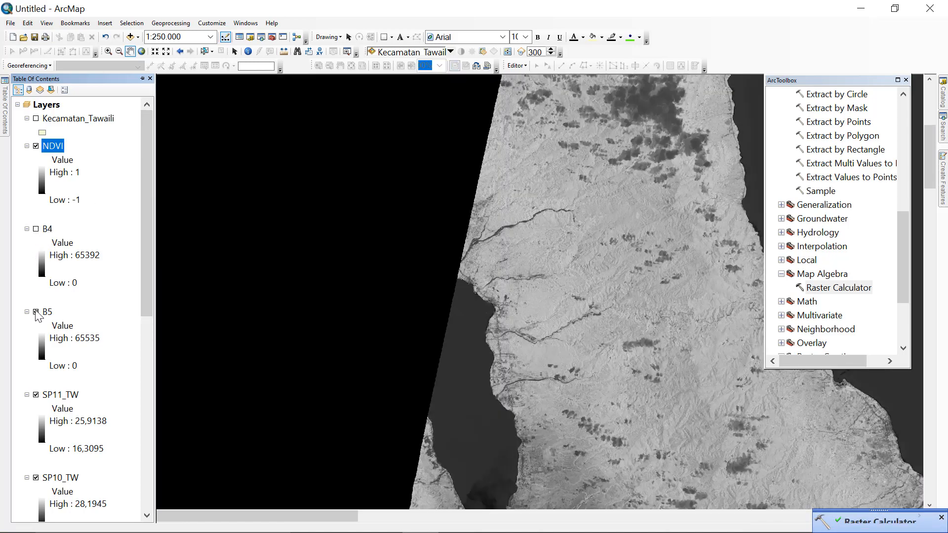
pyautogui.click(35, 312)
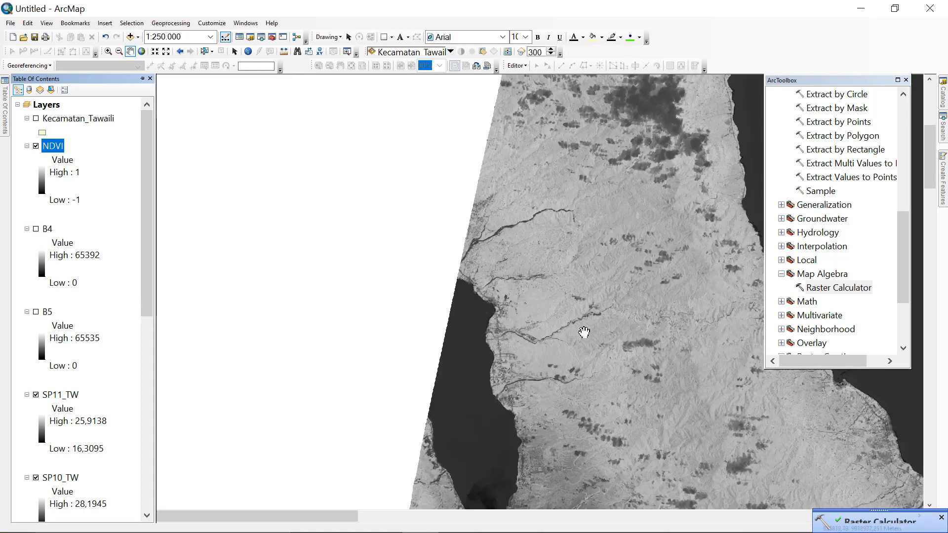
pyautogui.moveTo(582, 332); pyautogui.dragTo(422, 308)
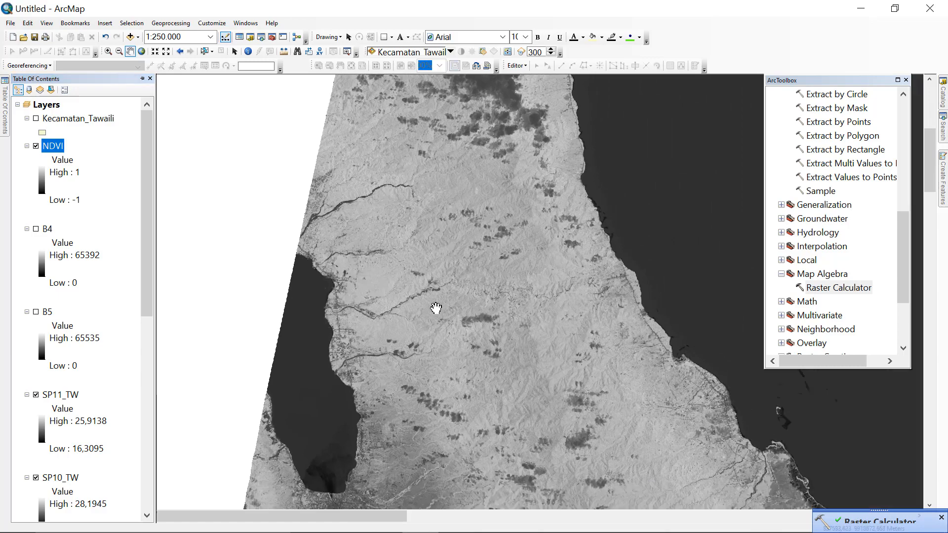
pyautogui.scroll(1, 425, 311)
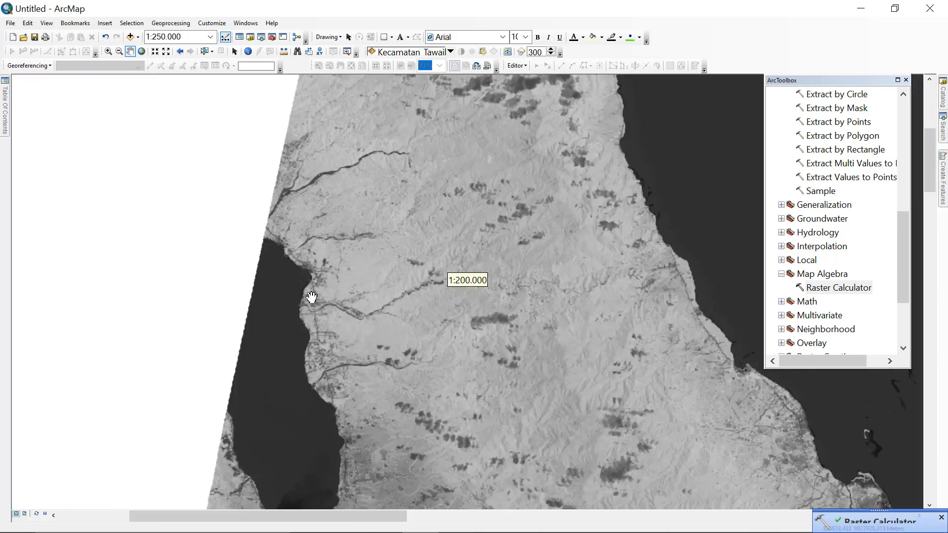
pyautogui.moveTo(7, 139)
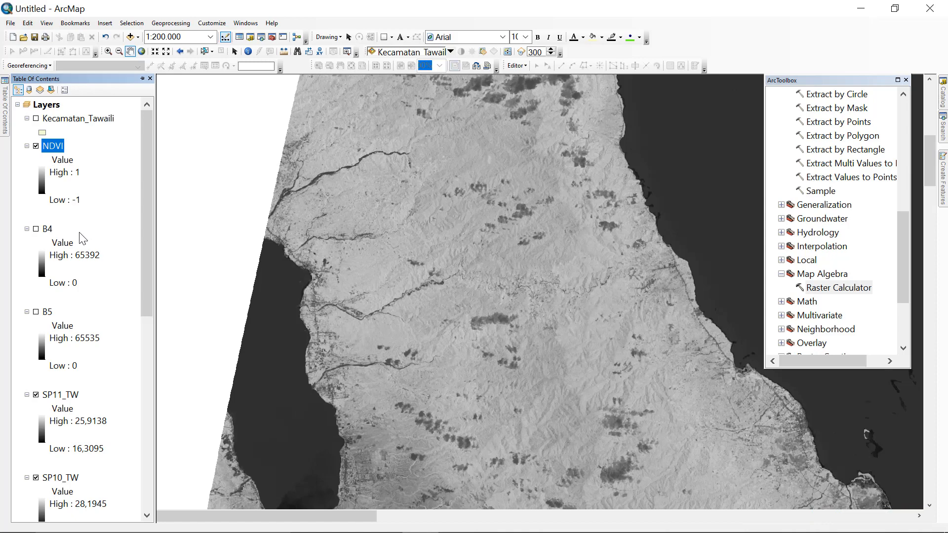
pyautogui.scroll(-2, 263, 277)
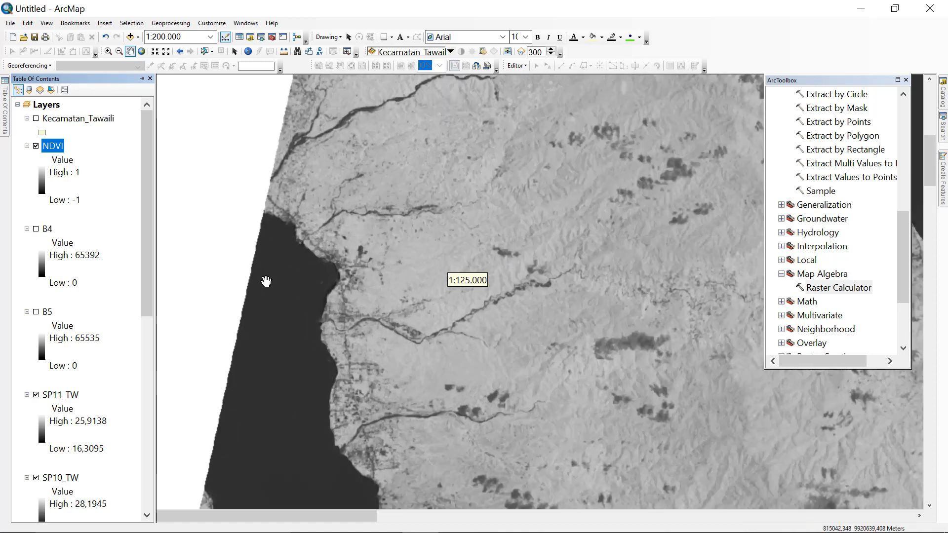
# Display the Kecamatan_Tawaili boundary layer over the NDVI raster
pyautogui.scroll(-2, 331, 318)
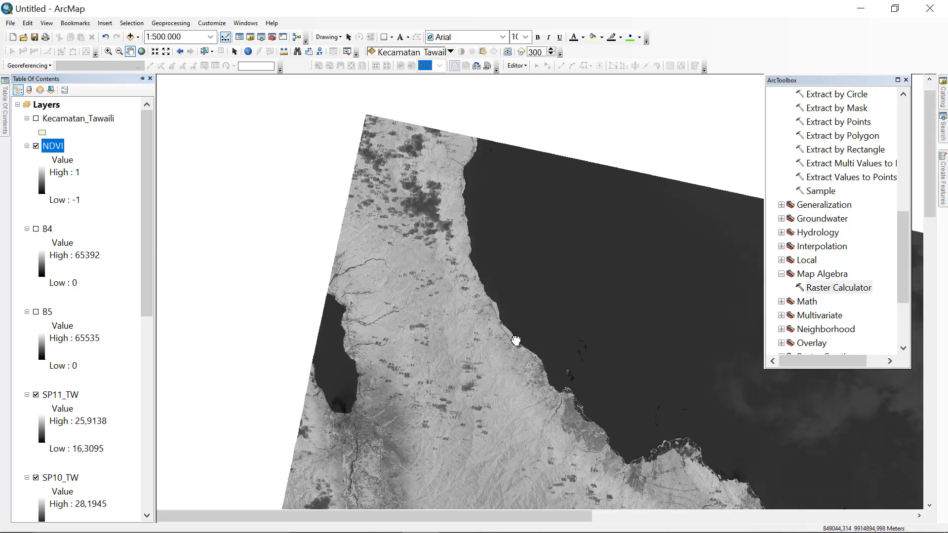
pyautogui.moveTo(514, 338); pyautogui.dragTo(423, 253)
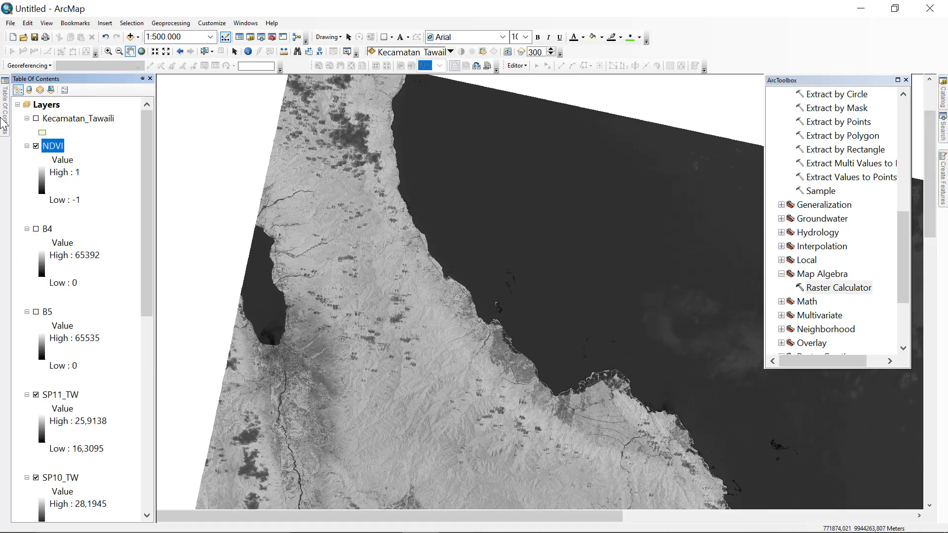
pyautogui.click(36, 119)
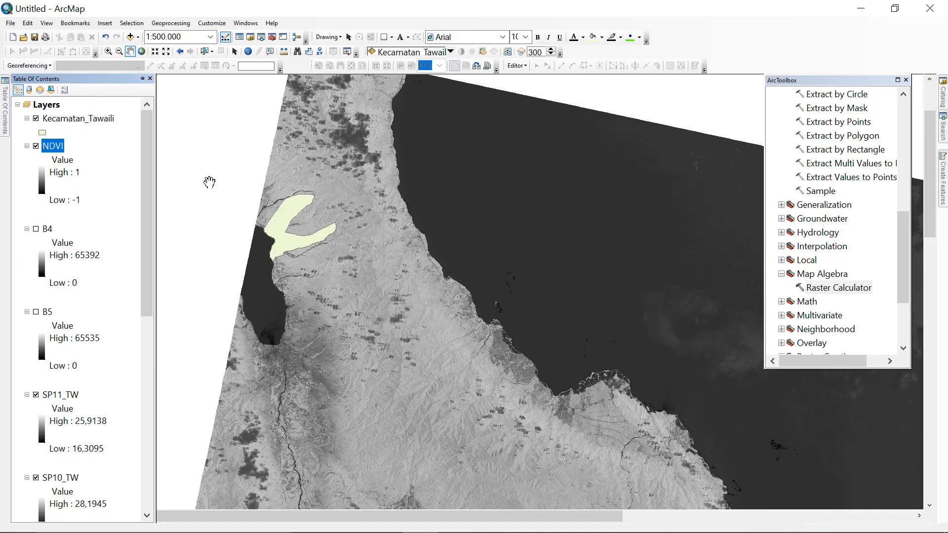
pyautogui.moveTo(318, 238); pyautogui.dragTo(337, 246)
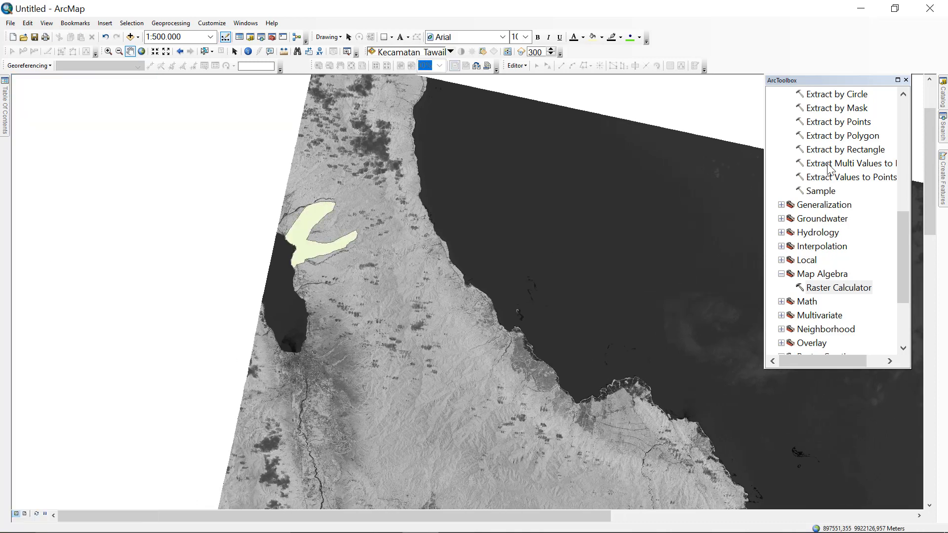
# Open Extract by Mask with NDVI as the input raster and Kecamatan_Tawaili as the mask
pyautogui.scroll(1, 831, 163)
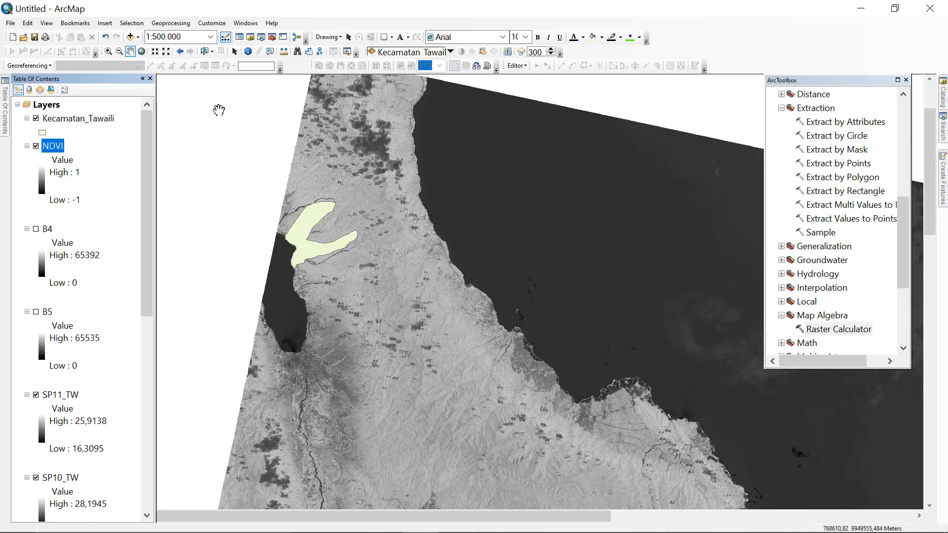
pyautogui.doubleClick(848, 151)
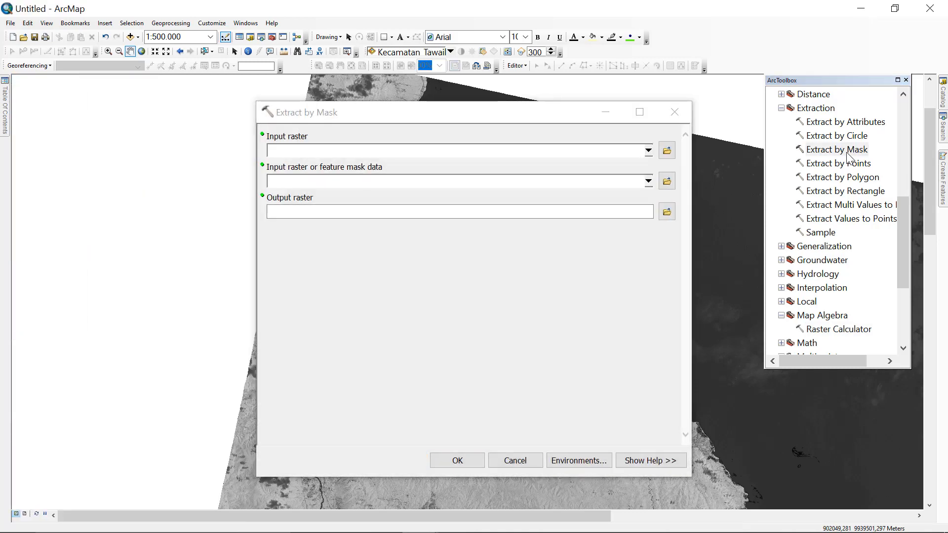
pyautogui.click(648, 150)
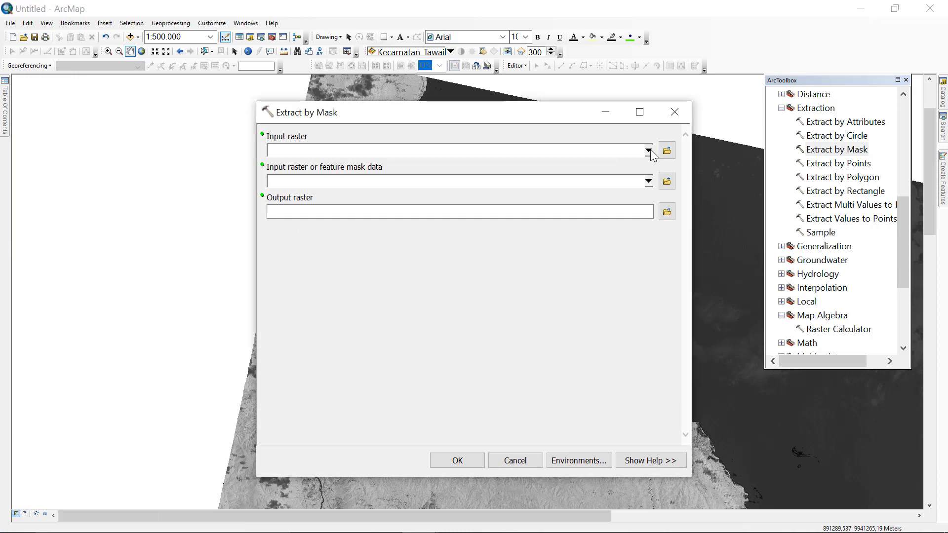
pyautogui.scroll(-1, 316, 228)
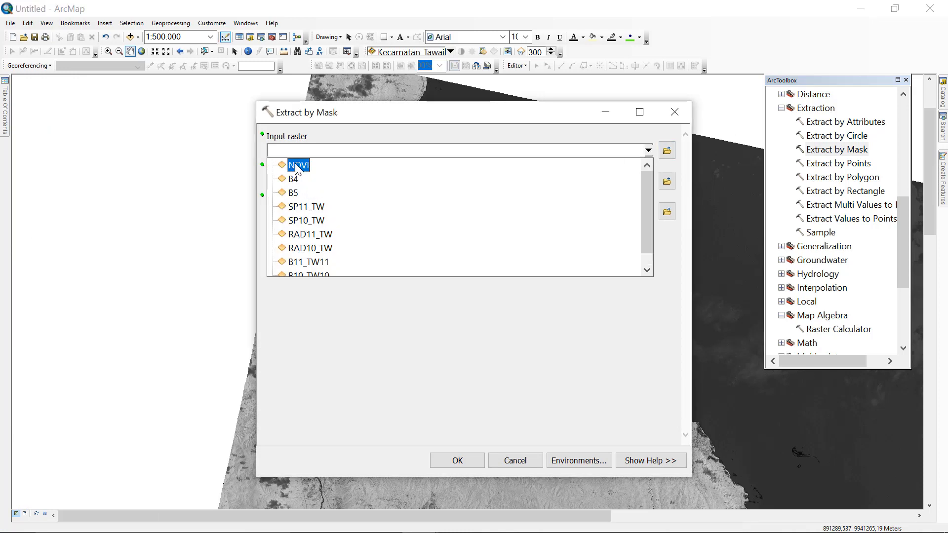
pyautogui.click(296, 164)
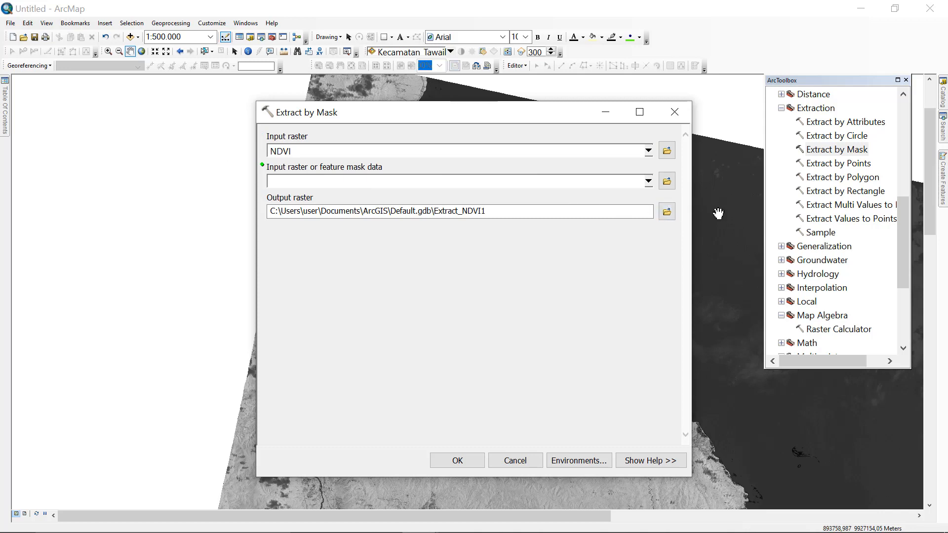
pyautogui.click(648, 182)
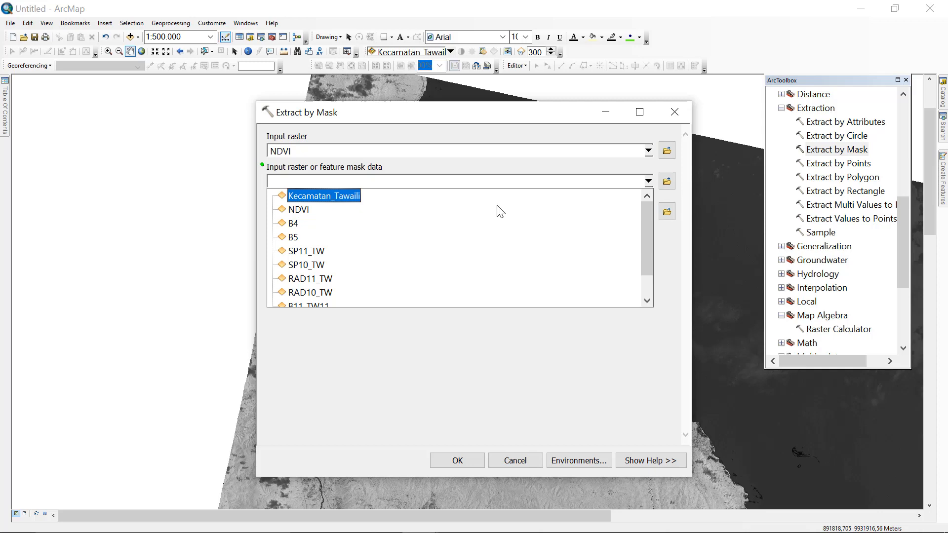
pyautogui.click(353, 197)
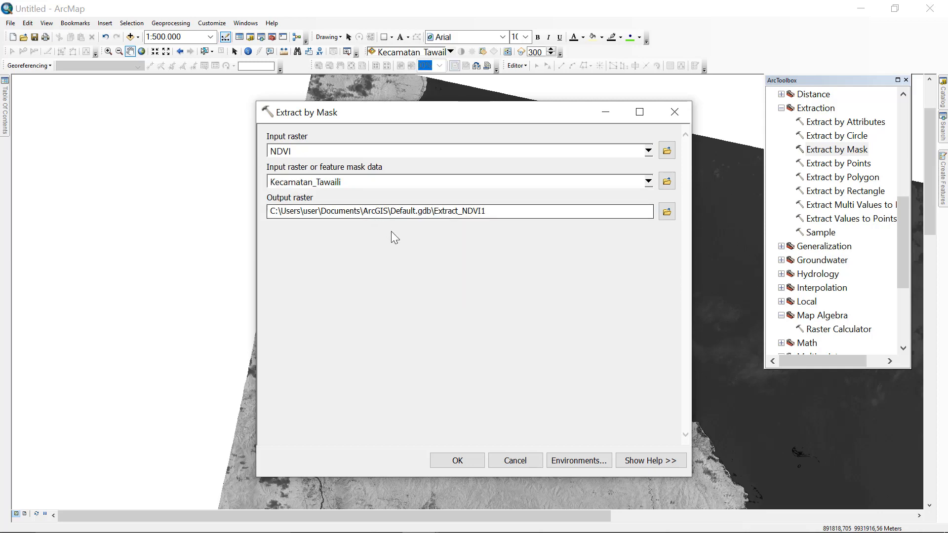
# Set the output raster to NDVI_TW in the INDERAJA folder and run the extraction
pyautogui.click(667, 213)
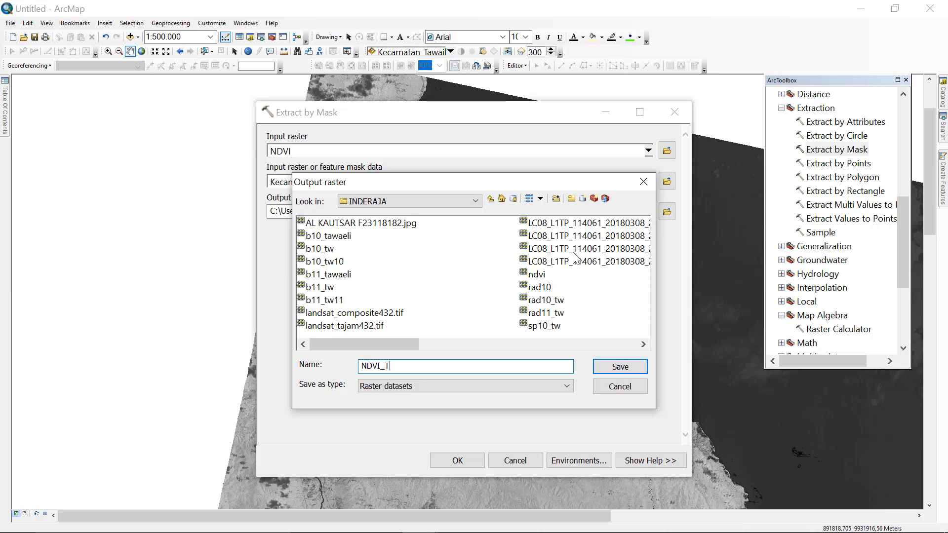
pyautogui.write('W')
pyautogui.click(621, 368)
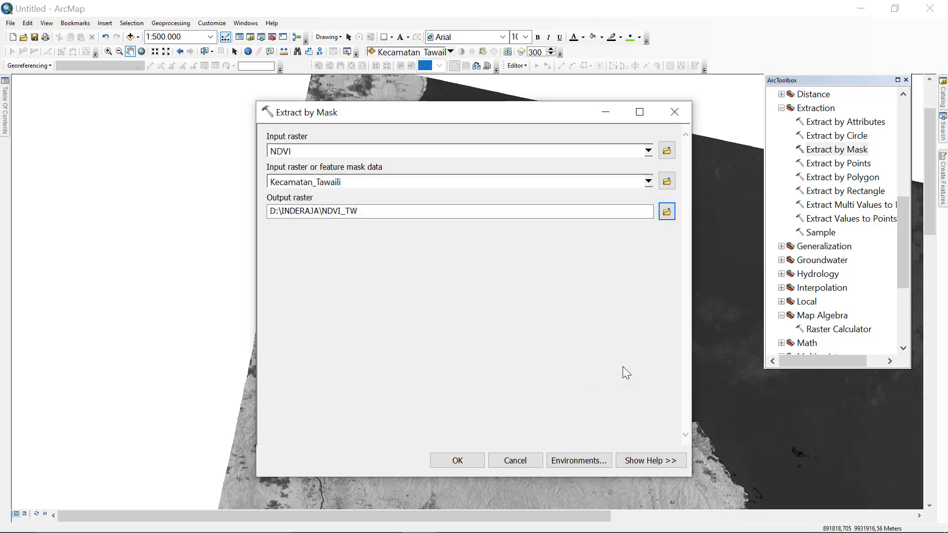
pyautogui.click(463, 461)
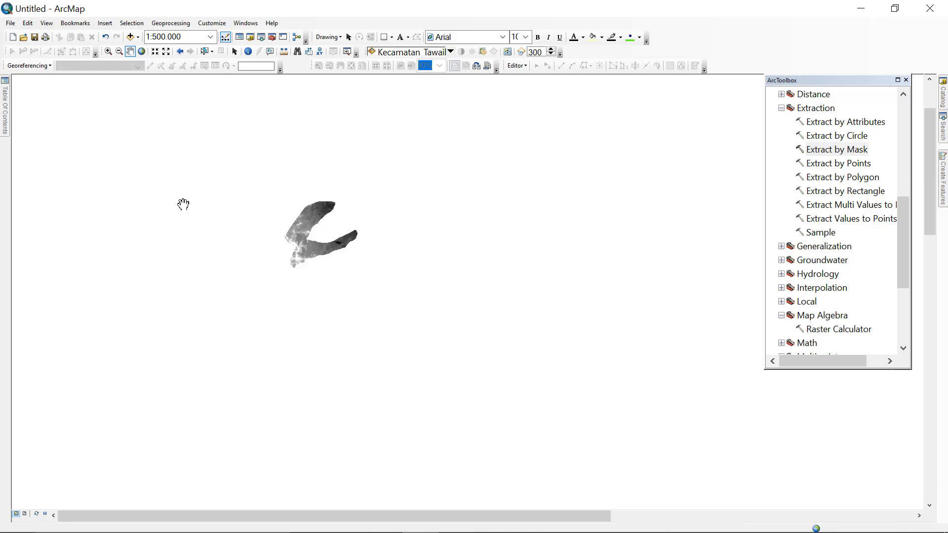
# Hide the NDVI and Kecamatan_Tawaili layers, keeping the clipped NDVI_TW raster displayed
pyautogui.moveTo(6, 129)
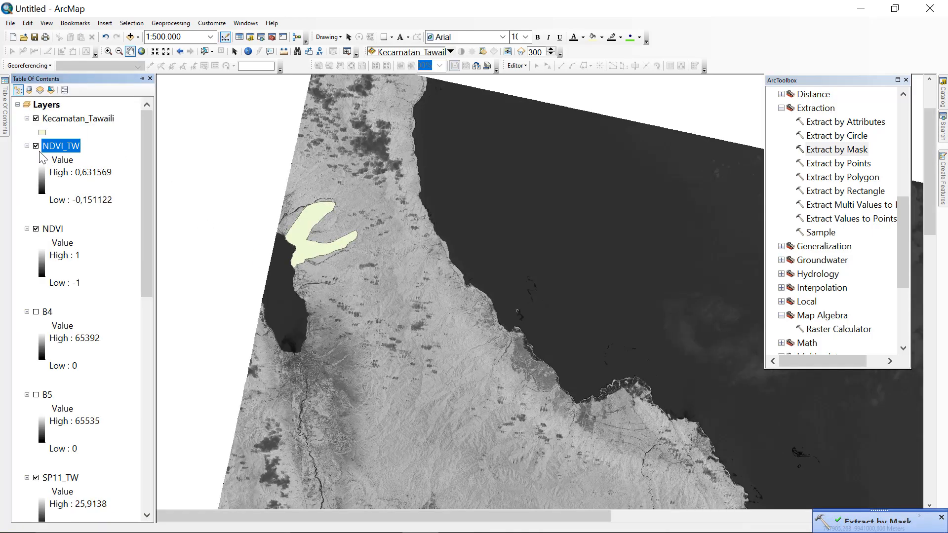
pyautogui.keyDown('ctrl'); pyautogui.click(40, 229); pyautogui.keyUp('ctrl')
pyautogui.click(35, 229)
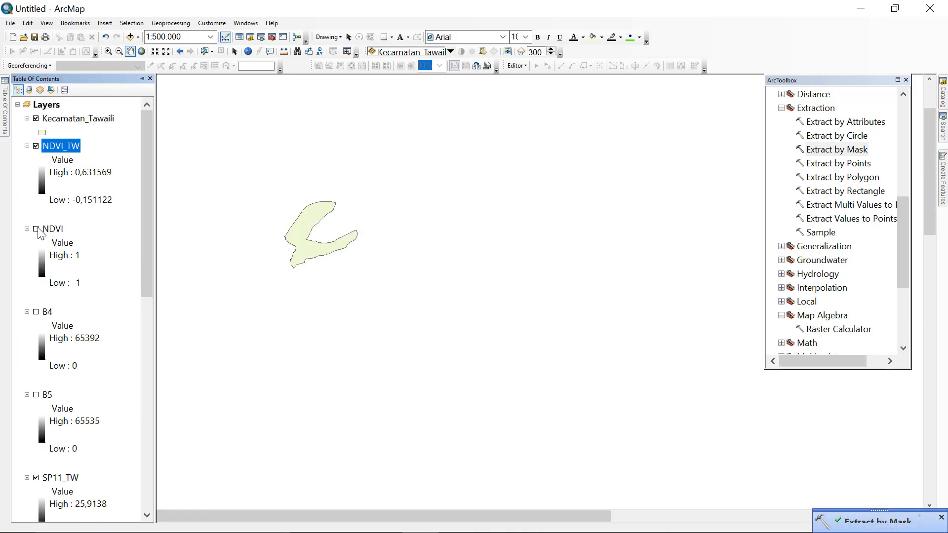
pyautogui.moveTo(307, 258); pyautogui.dragTo(387, 281)
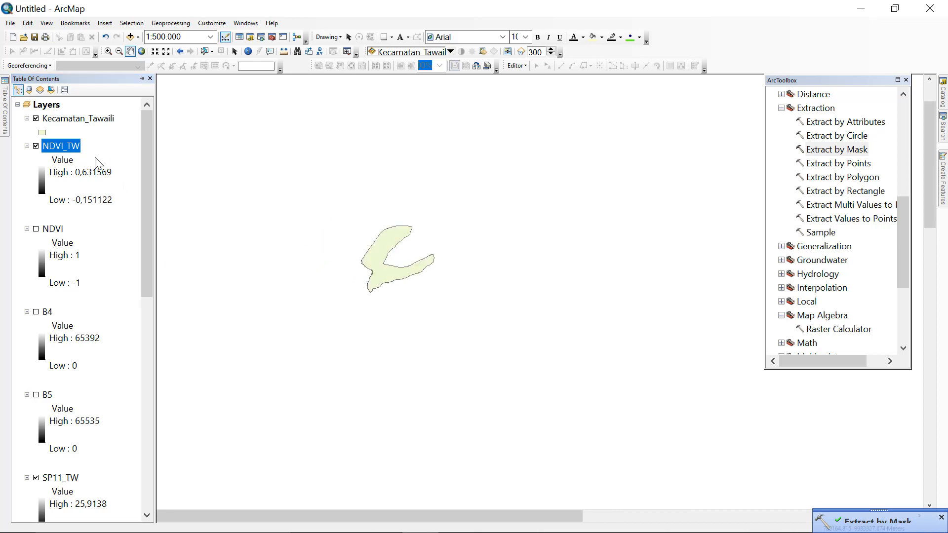
pyautogui.click(35, 119)
pyautogui.moveTo(338, 261); pyautogui.dragTo(437, 295)
pyautogui.scroll(-3, 395, 260)
# Apply the multicolour ramp running from pink through blue, green and yellow to dark red to the NDVI_TW layer
pyautogui.moveTo(8, 127)
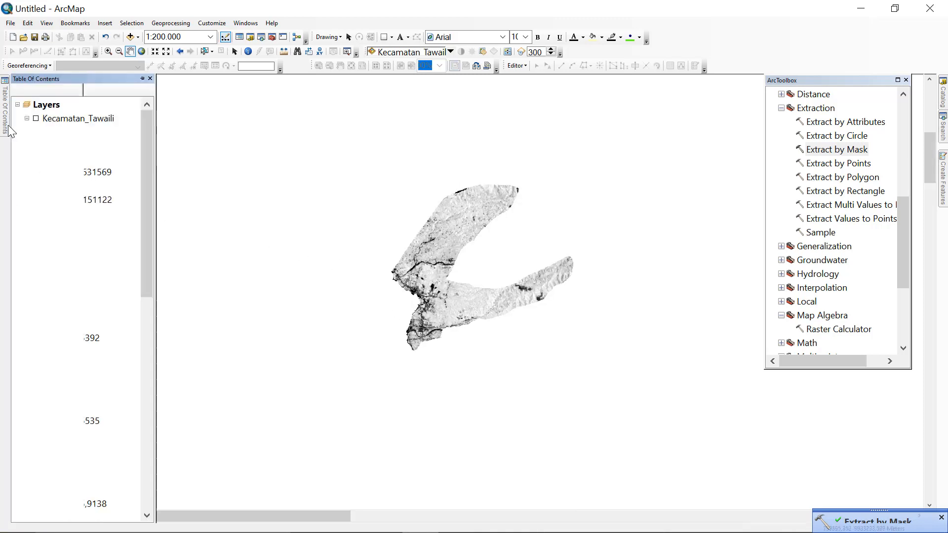
pyautogui.scroll(-1, 91, 291)
pyautogui.scroll(-2, 92, 295)
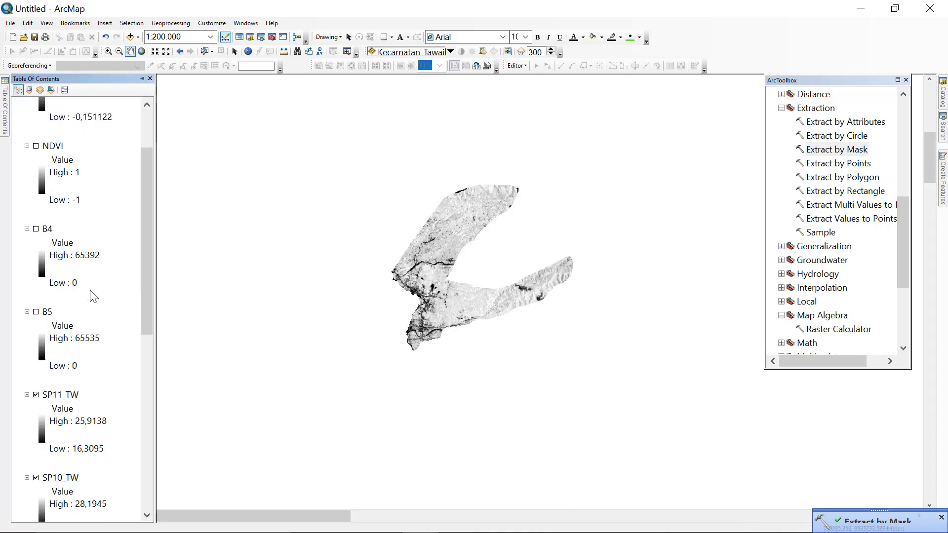
pyautogui.scroll(-1, 441, 337)
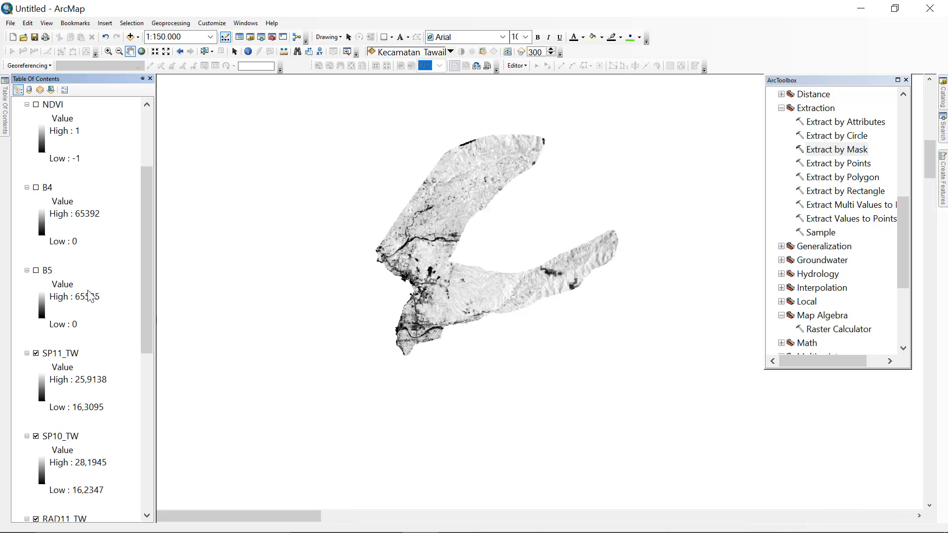
pyautogui.scroll(1, 69, 189)
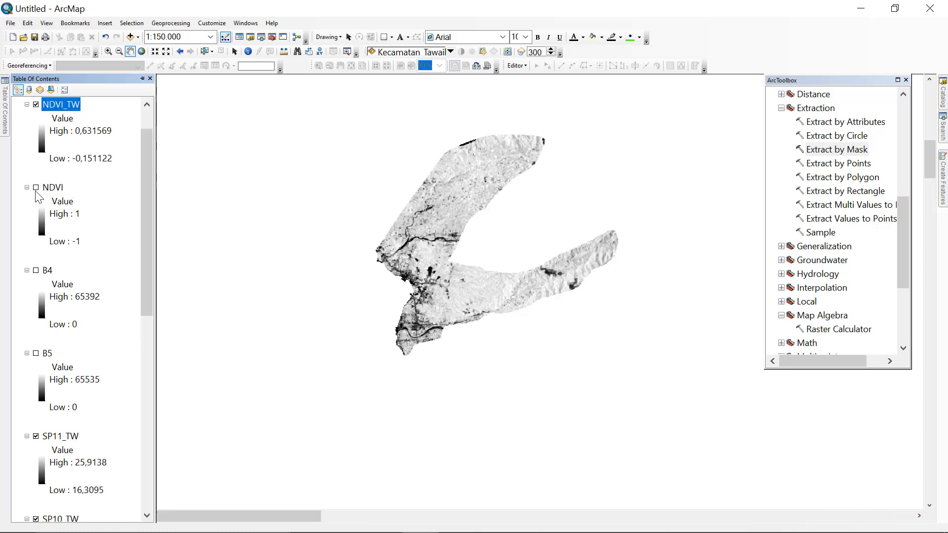
pyautogui.doubleClick(42, 141)
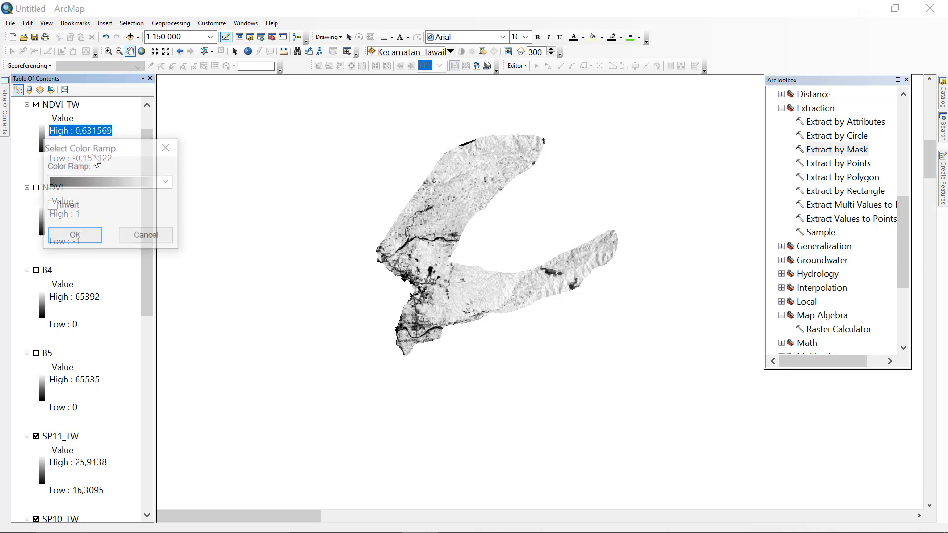
pyautogui.click(167, 182)
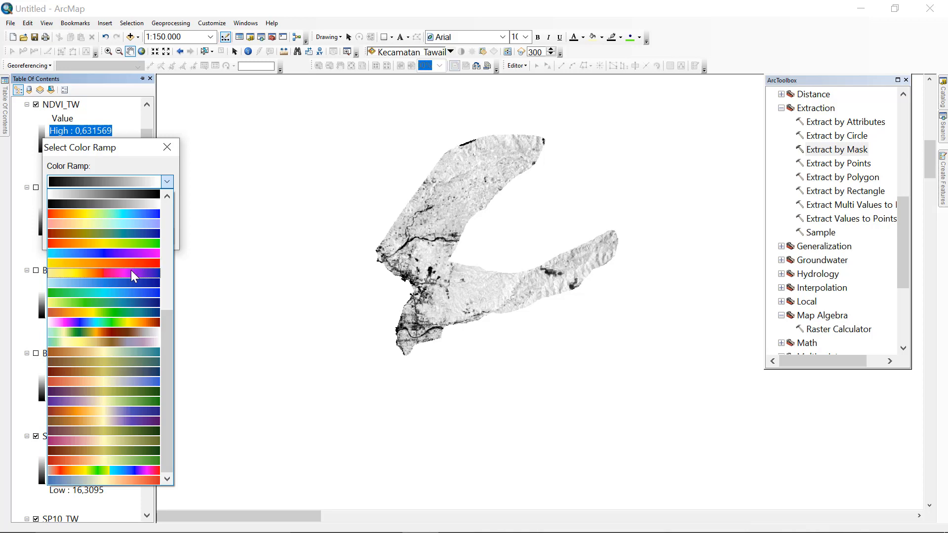
pyautogui.click(137, 322)
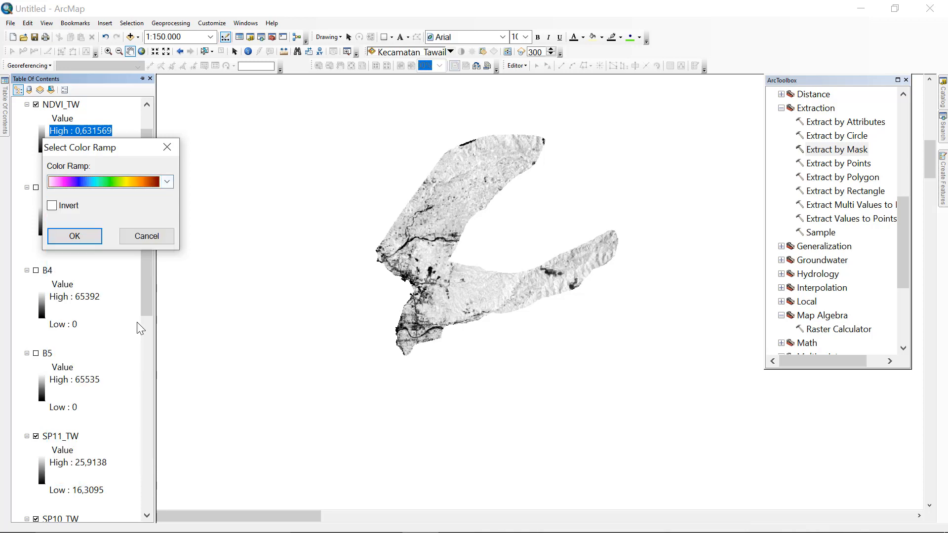
pyautogui.click(82, 242)
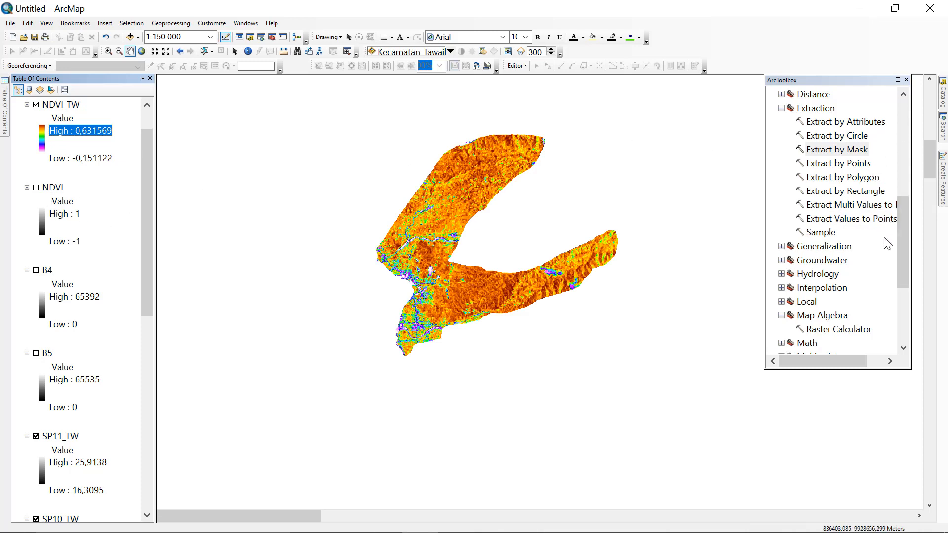
# Open the Raster Calculator and start the expression with the Square function applied to "NDVI_TW"
pyautogui.scroll(-1, 864, 239)
pyautogui.scroll(-1, 867, 276)
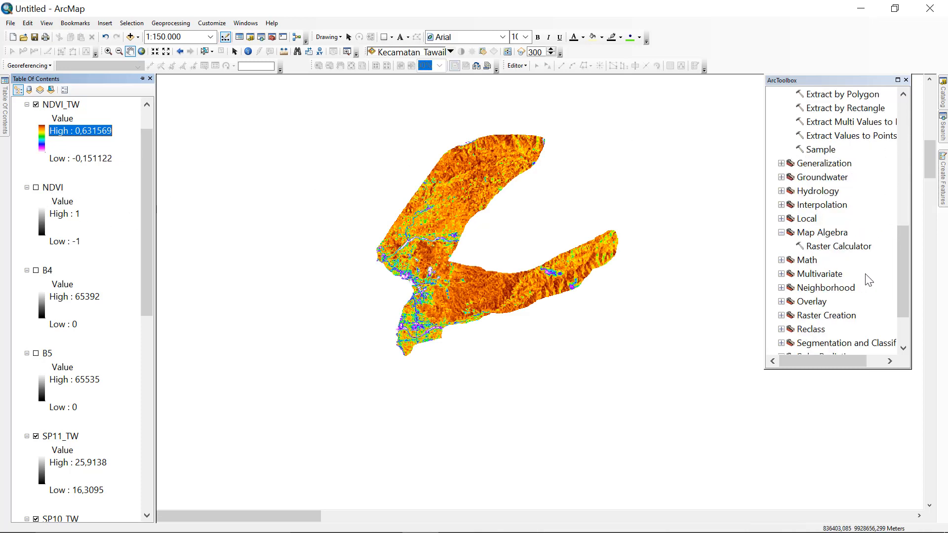
pyautogui.doubleClick(838, 246)
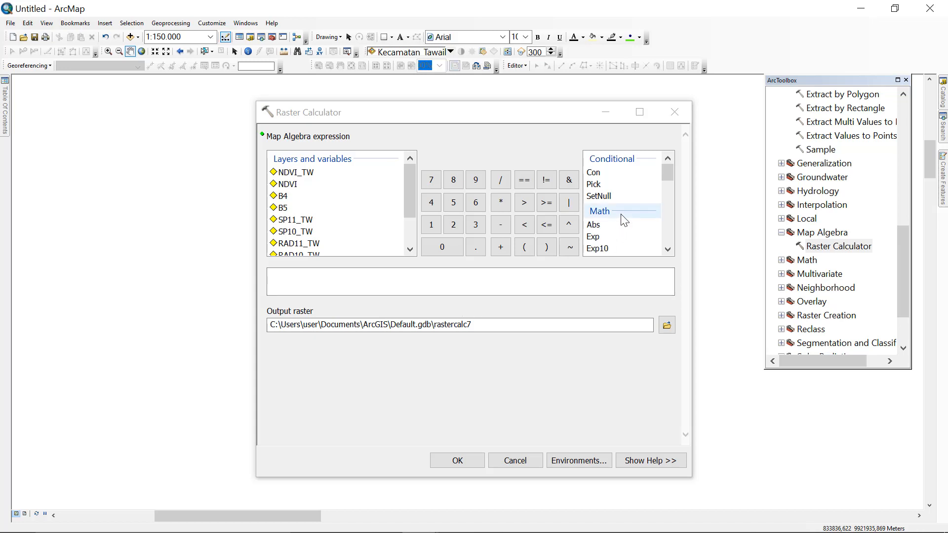
pyautogui.scroll(-3, 625, 221)
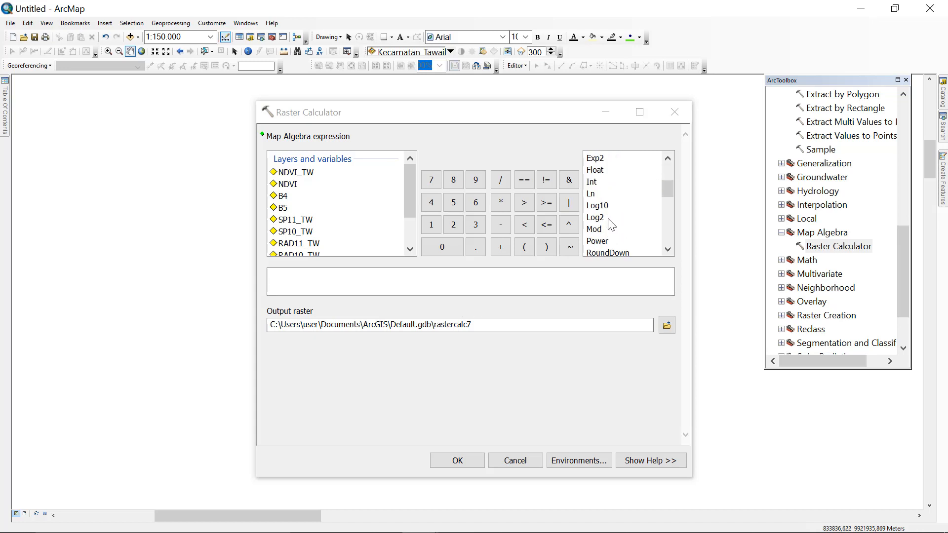
pyautogui.scroll(-2, 611, 225)
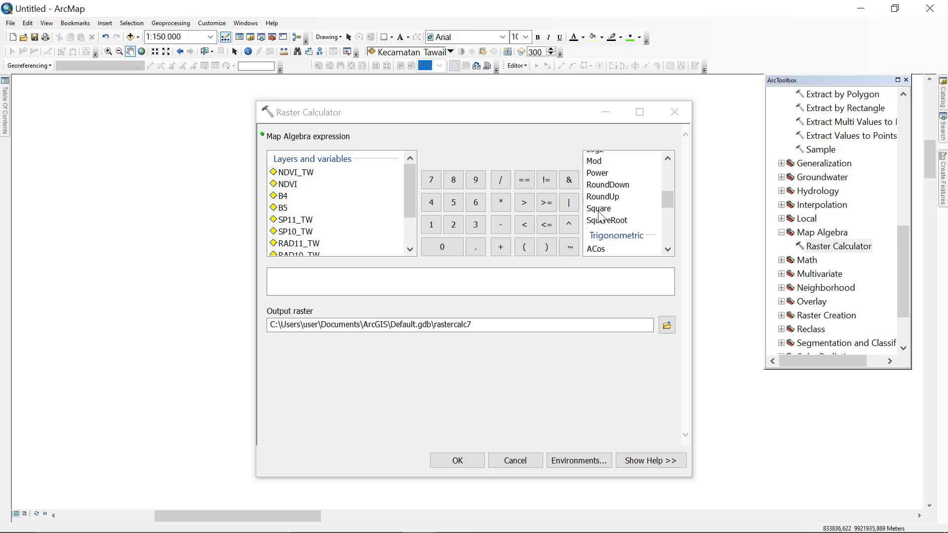
pyautogui.doubleClick(598, 208)
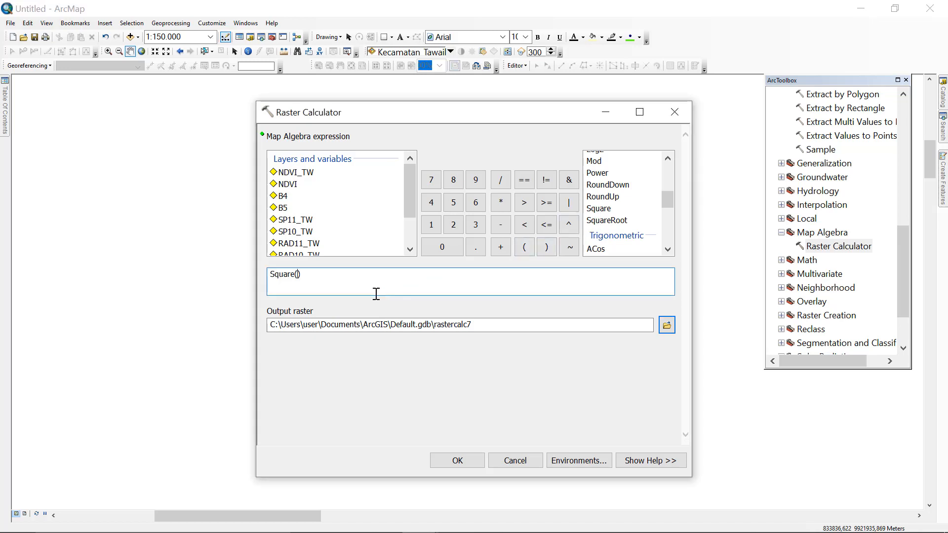
pyautogui.doubleClick(293, 173)
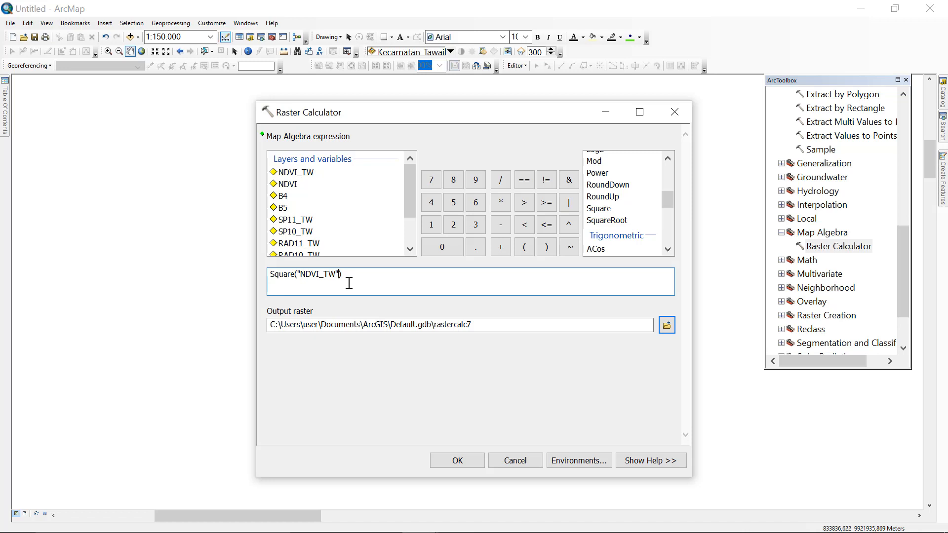
# Add 0.150486 to "NDVI_TW" inside the Square function, followed by a division and an opening parenthesis for the denominator
pyautogui.click(501, 247)
pyautogui.click(444, 246)
pyautogui.click(433, 224)
pyautogui.click(457, 207)
pyautogui.click(447, 246)
pyautogui.click(433, 208)
pyautogui.click(452, 181)
pyautogui.click(480, 205)
pyautogui.click(502, 188)
pyautogui.click(524, 246)
# Copy the constant 0.150486 from the numerator into the denominator as its first term
pyautogui.moveTo(351, 274); pyautogui.dragTo(384, 282)
pyautogui.rightClick(373, 275)
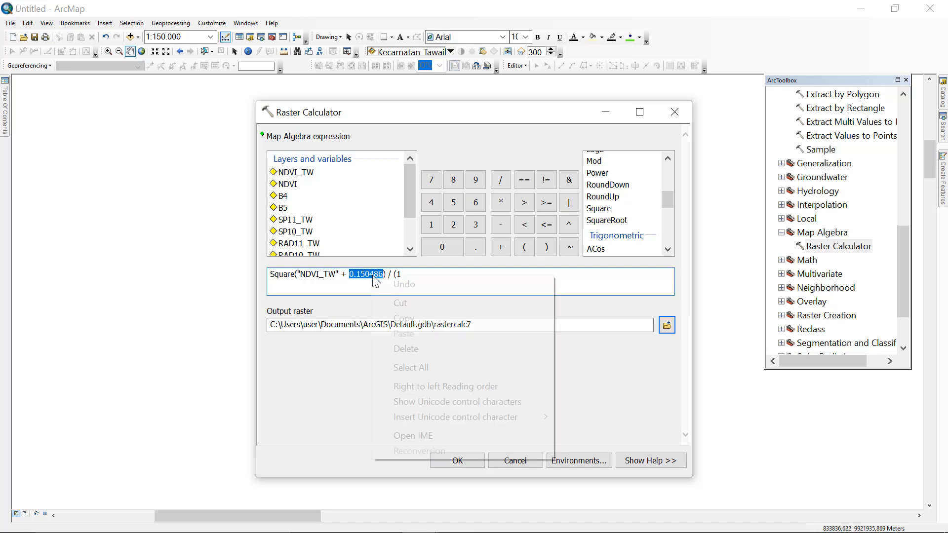
pyautogui.click(411, 319)
pyautogui.click(419, 280)
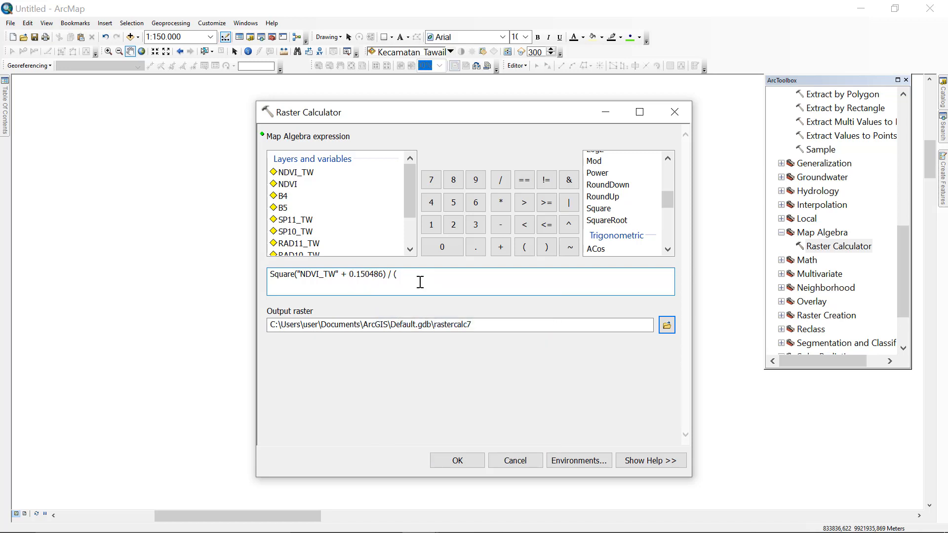
pyautogui.rightClick(420, 282)
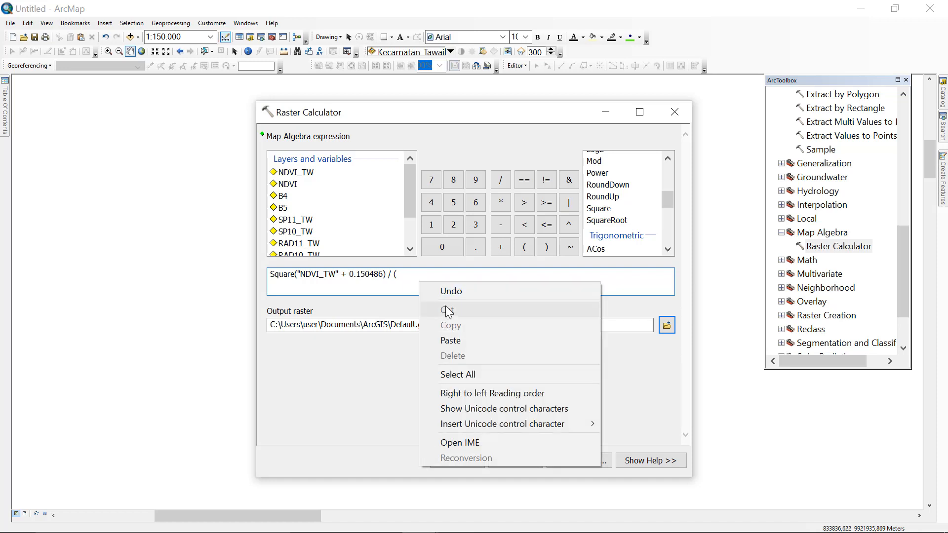
pyautogui.click(458, 342)
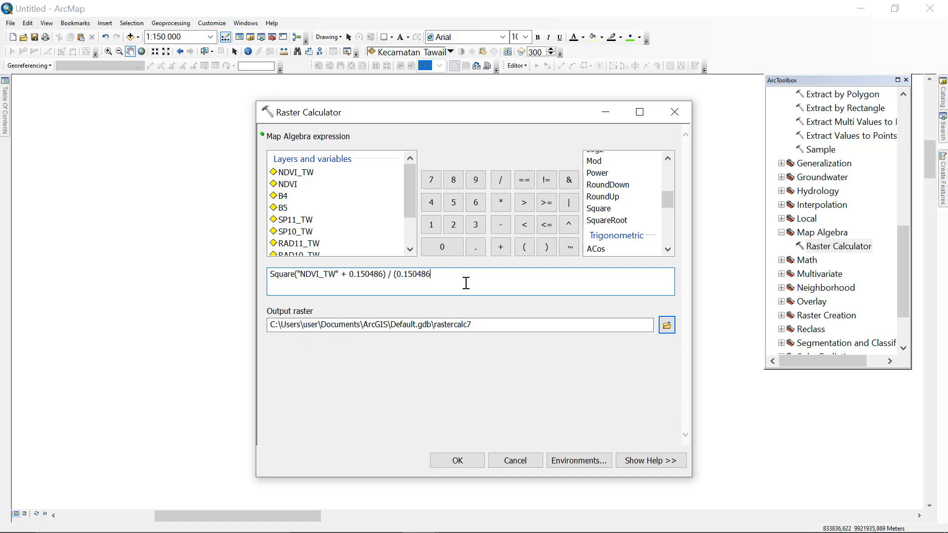
# Replace the first term of the denominator with 0.565916, keeping a plus sign for a second term
pyautogui.click(504, 252)
pyautogui.moveTo(431, 275)
pyautogui.mouseDown()
pyautogui.moveTo(400, 280)
pyautogui.moveTo(417, 286)
pyautogui.mouseUp()
pyautogui.press('BackSpace')
pyautogui.click(453, 202)
pyautogui.click(475, 203)
pyautogui.click(446, 273)
pyautogui.press('BackSpace')
pyautogui.click(417, 275)
pyautogui.click(453, 202)
pyautogui.click(472, 185)
pyautogui.click(435, 227)
pyautogui.click(474, 205)
# Copy the constant 0.150486 from the numerator into the denominator as its second term
pyautogui.moveTo(349, 278); pyautogui.dragTo(389, 278)
pyautogui.click(453, 281)
pyautogui.hotkey('ctrl', 'v')
# Set the output raster to TW in the INDERAJA folder and run the calculation
pyautogui.click(671, 327)
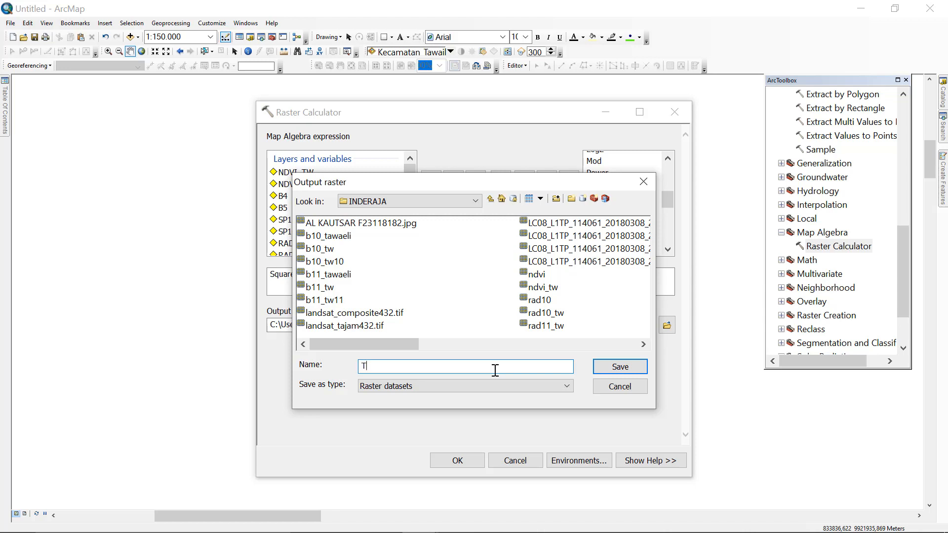
pyautogui.write('W')
pyautogui.click(626, 369)
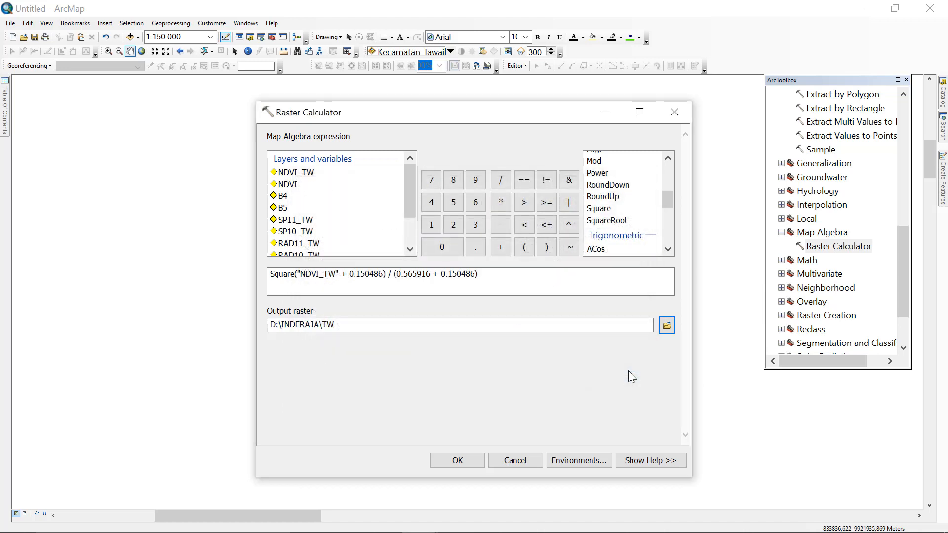
pyautogui.click(458, 460)
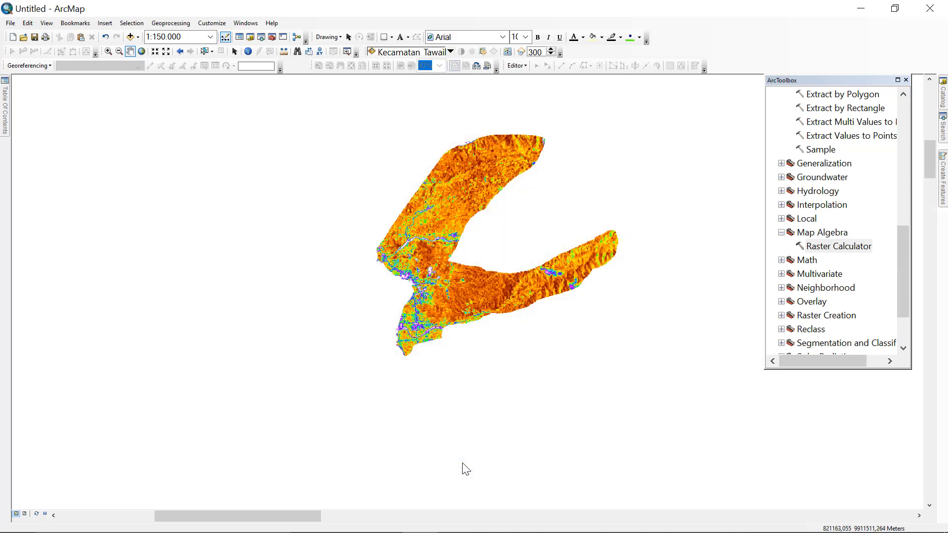
# Apply the red-yellow-green colour ramp to the NDVI_TW layer
pyautogui.moveTo(4, 123)
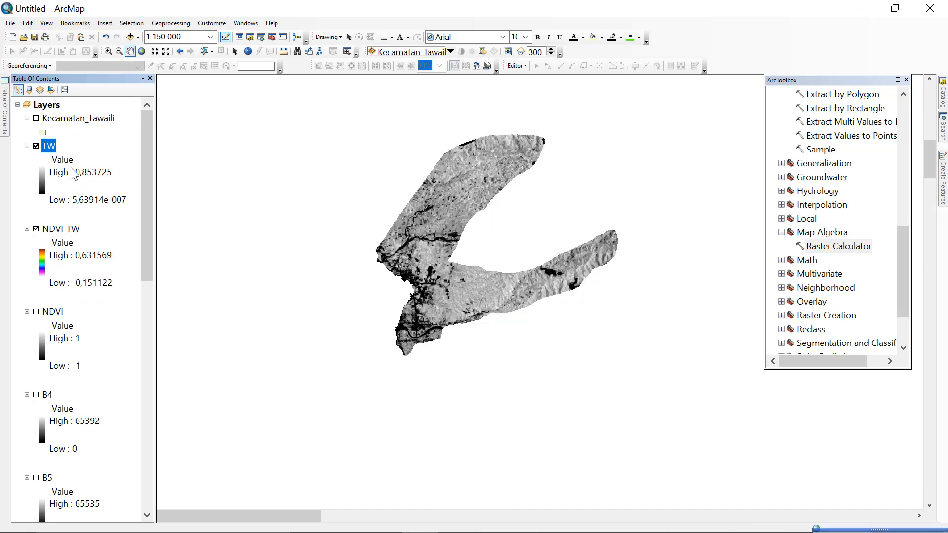
pyautogui.doubleClick(43, 180)
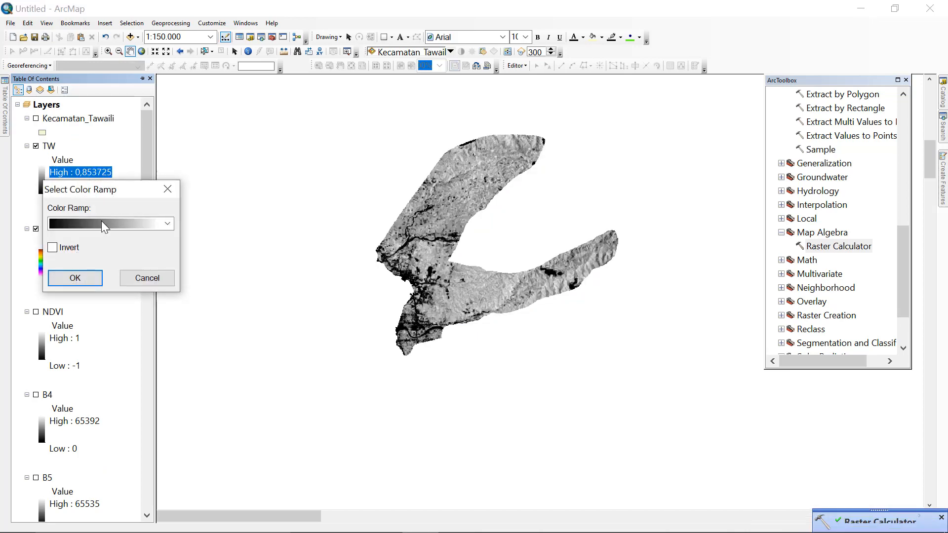
pyautogui.click(168, 189)
pyautogui.doubleClick(43, 271)
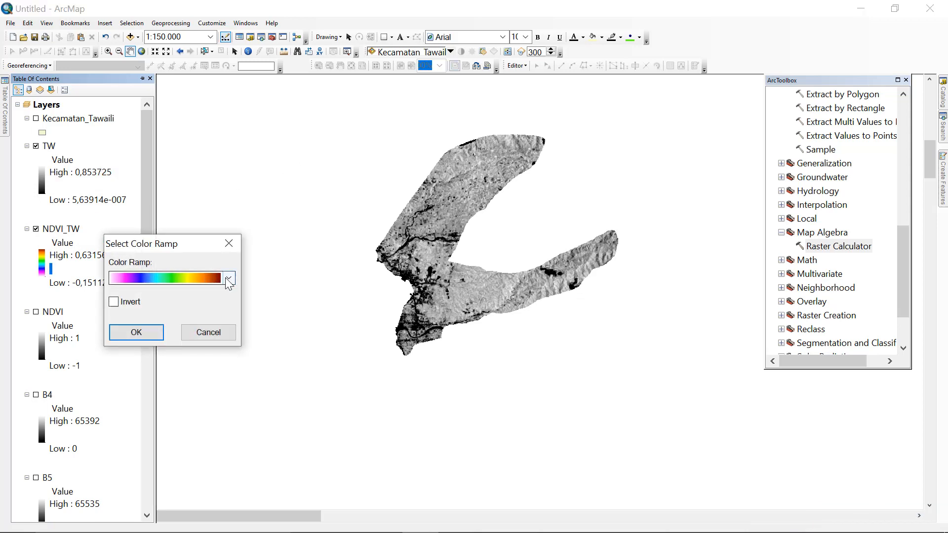
pyautogui.click(227, 278)
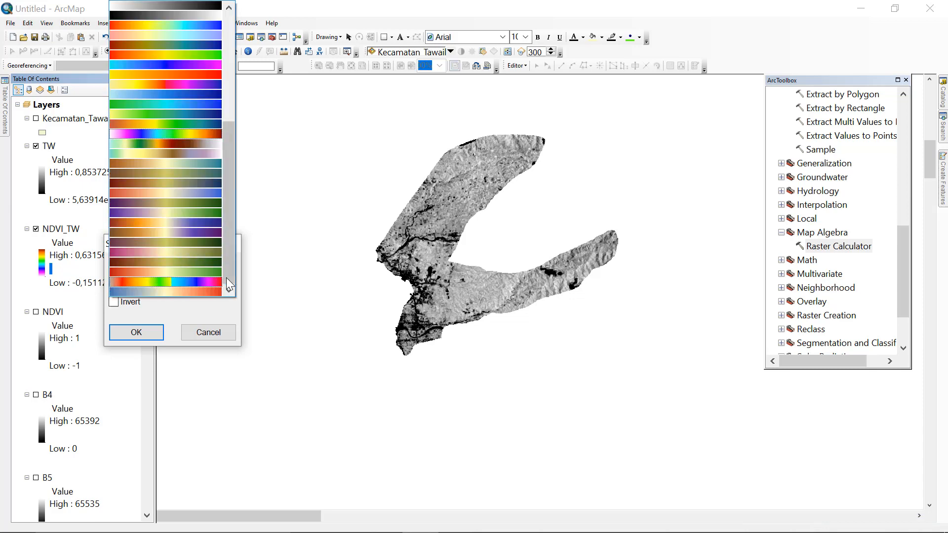
pyautogui.click(173, 56)
pyautogui.click(155, 332)
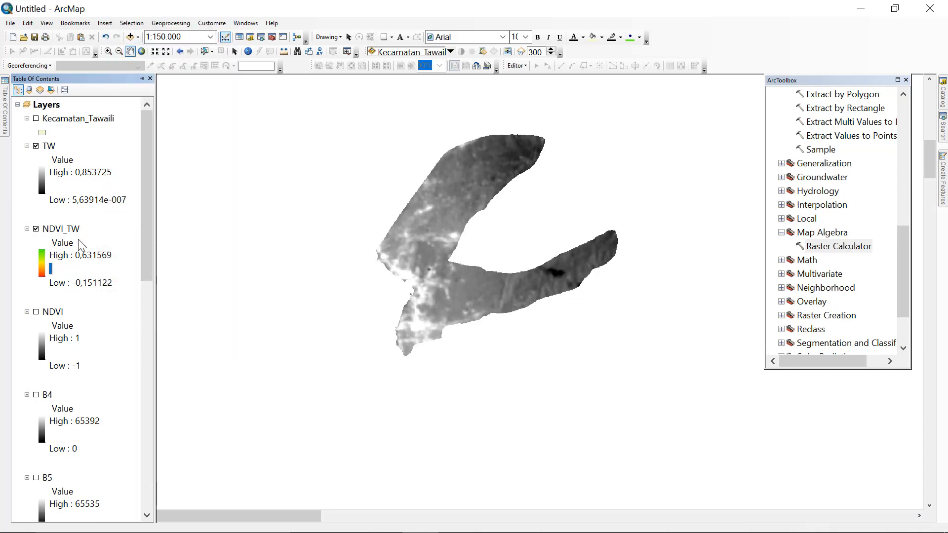
# Apply the red-yellow-green colour ramp to the TW layer
pyautogui.click(39, 185)
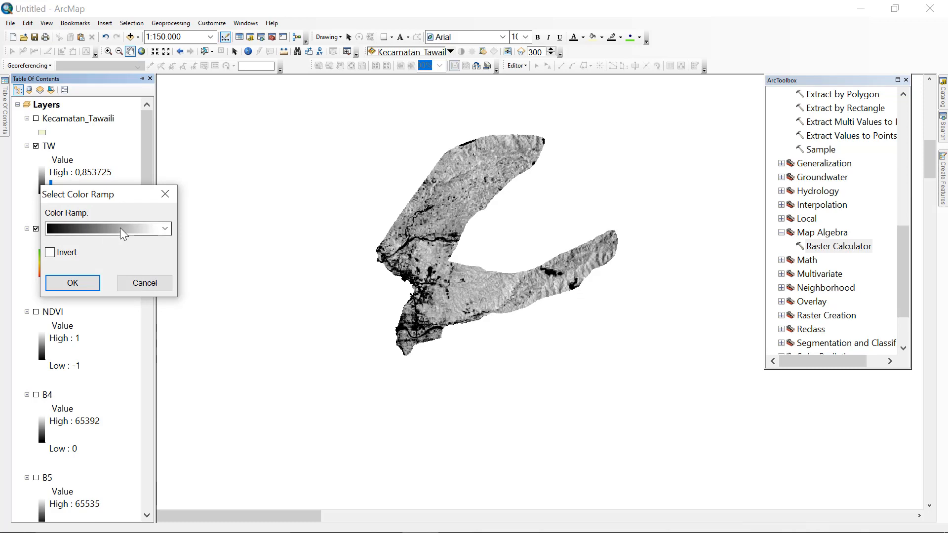
pyautogui.click(120, 227)
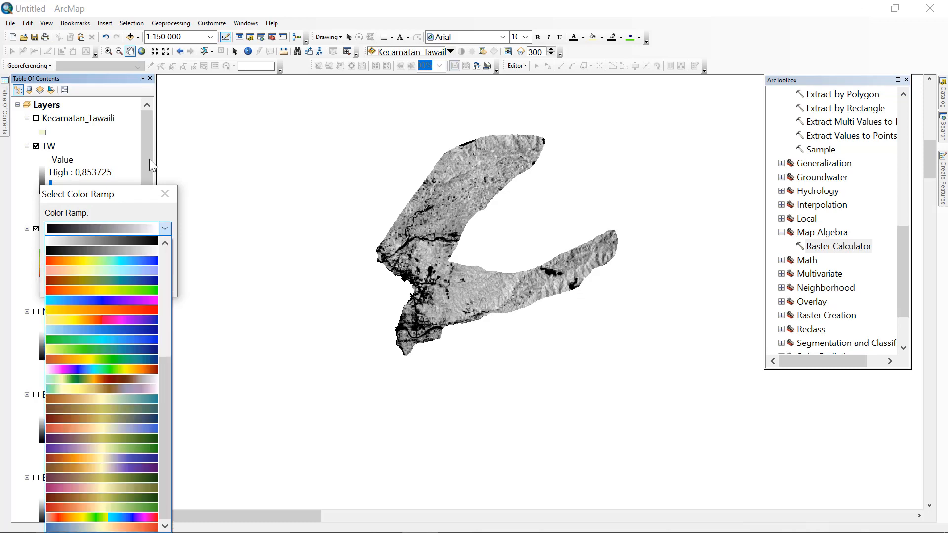
pyautogui.click(126, 289)
pyautogui.press('Return')
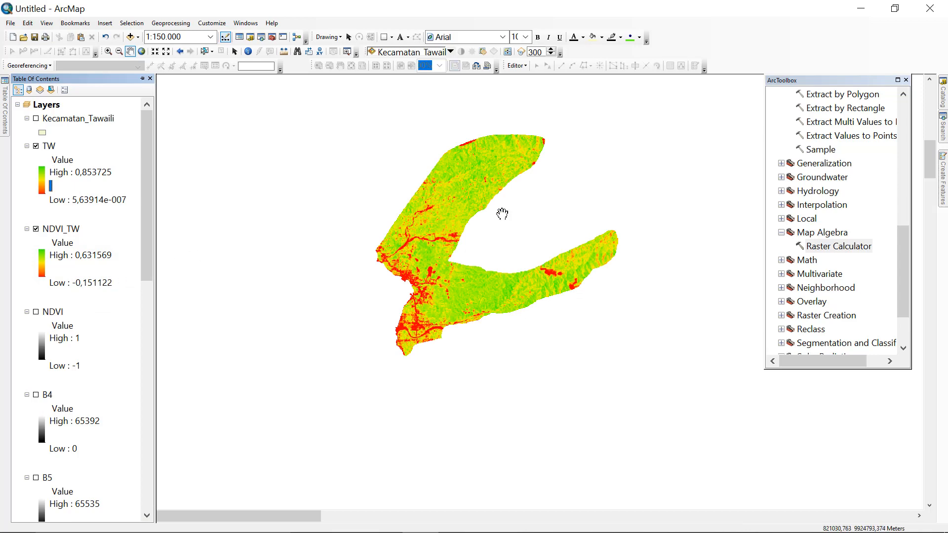
# Open the Raster Calculator and start a new expression with 0.004 * "TW"
pyautogui.doubleClick(824, 247)
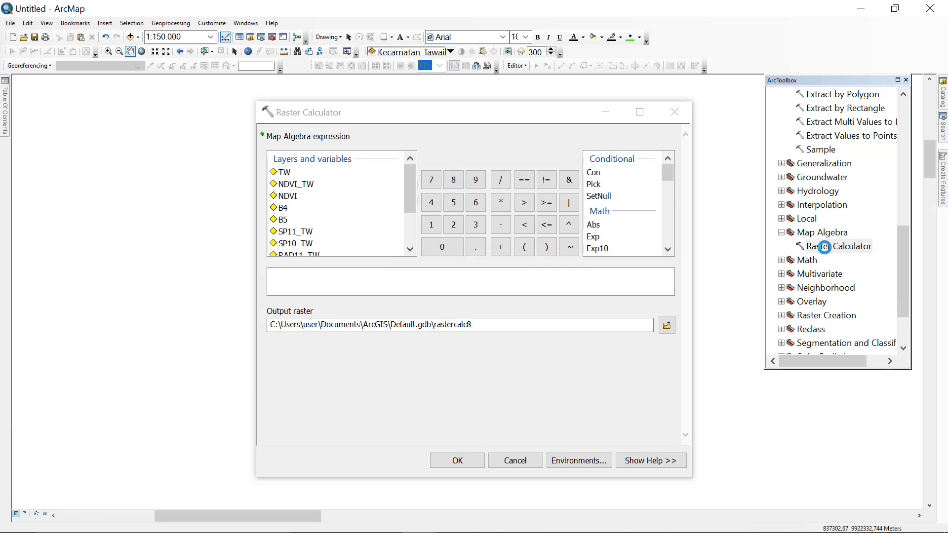
pyautogui.click(502, 282)
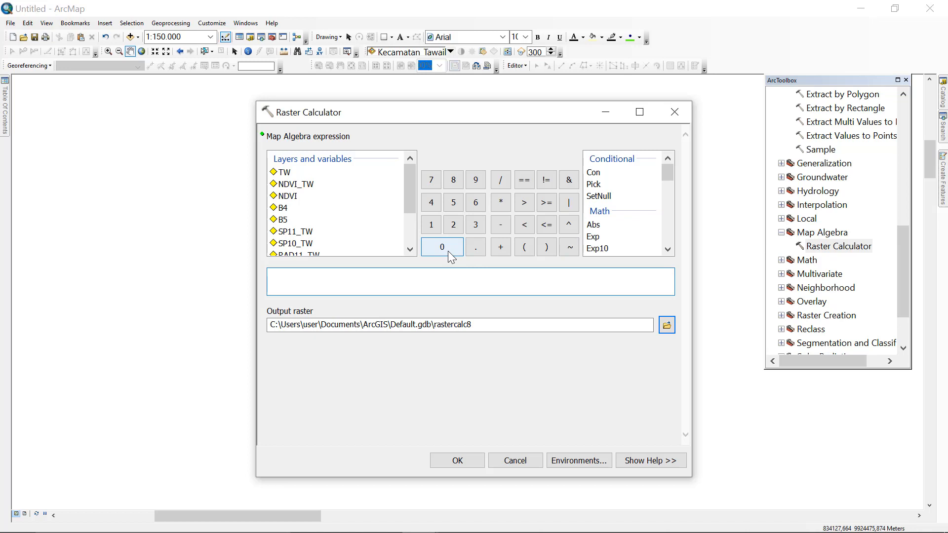
pyautogui.click(449, 254)
pyautogui.click(473, 248)
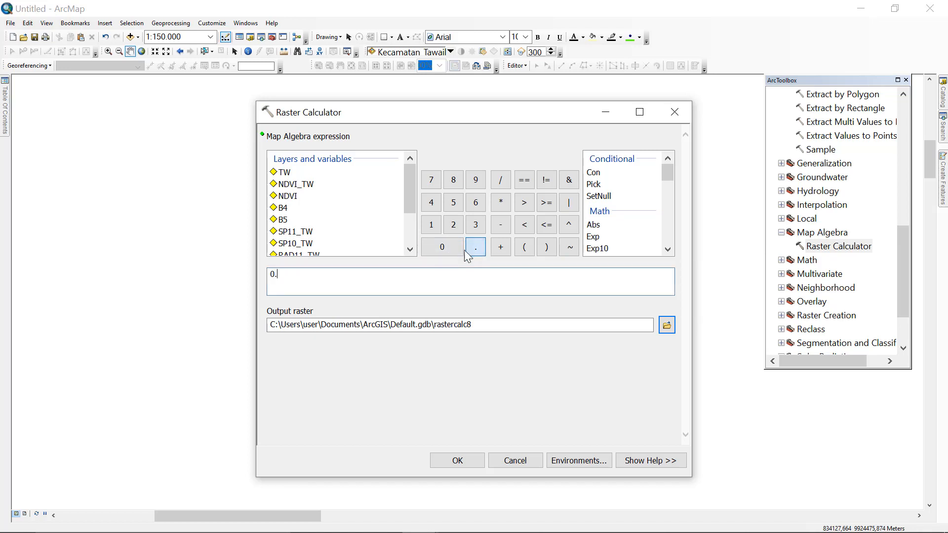
pyautogui.click(451, 254)
pyautogui.click(450, 254)
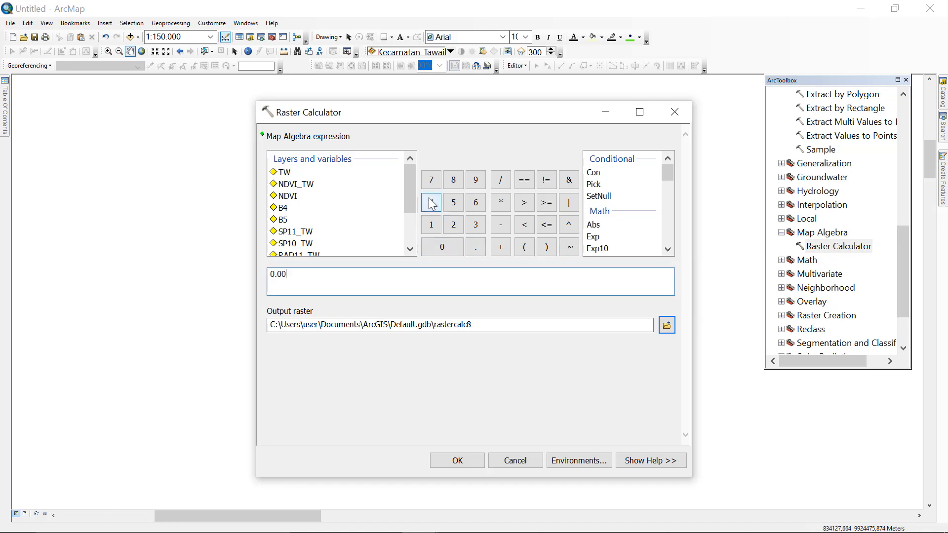
pyautogui.click(432, 210)
pyautogui.click(500, 202)
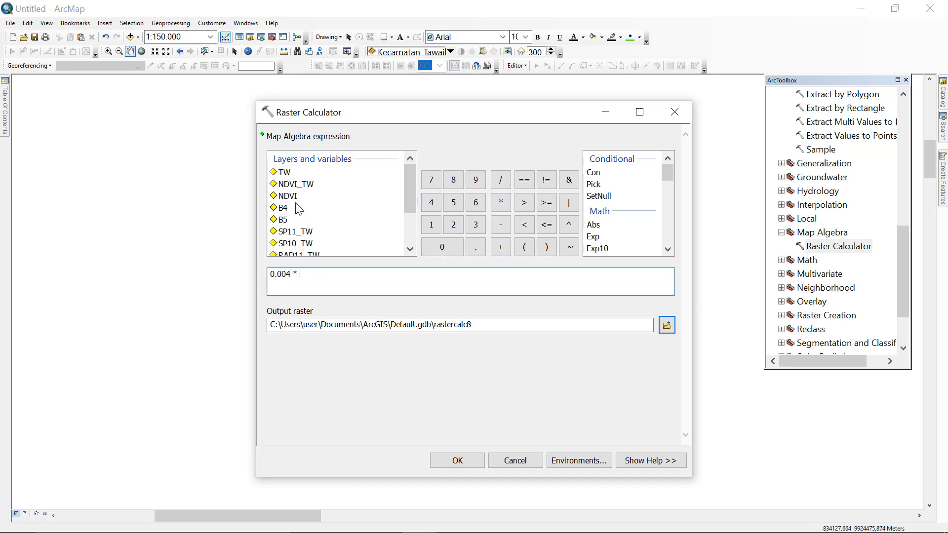
pyautogui.doubleClick(287, 174)
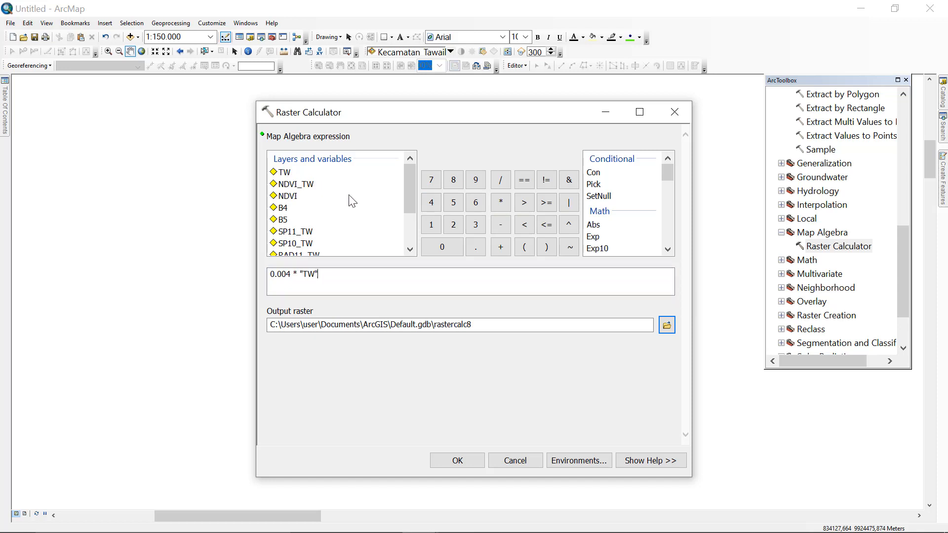
# Add the constant 0.96 to the 0.004 * "TW" expression
pyautogui.click(501, 247)
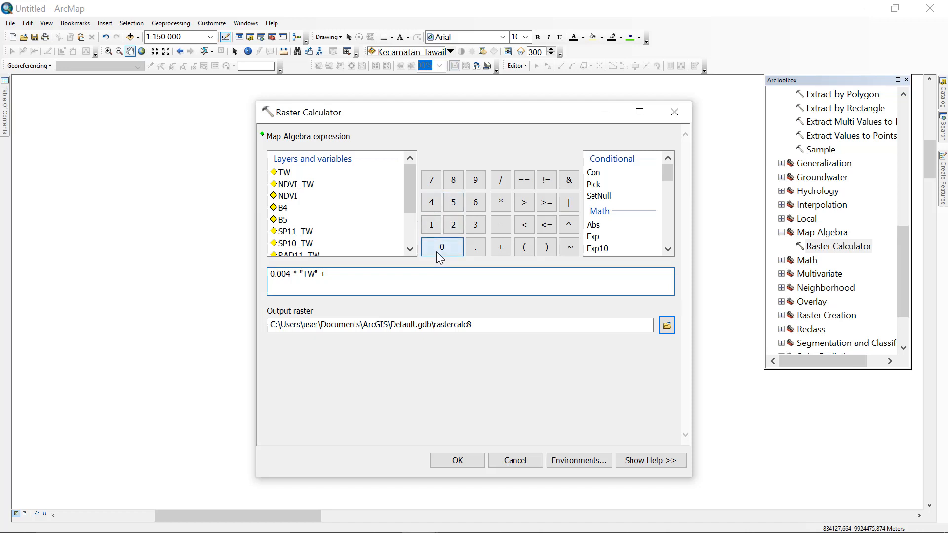
pyautogui.click(437, 251)
pyautogui.click(473, 243)
pyautogui.click(475, 182)
pyautogui.click(478, 203)
# Save the output raster as ERROR in the INDERAJA folder and run the calculation
pyautogui.click(666, 324)
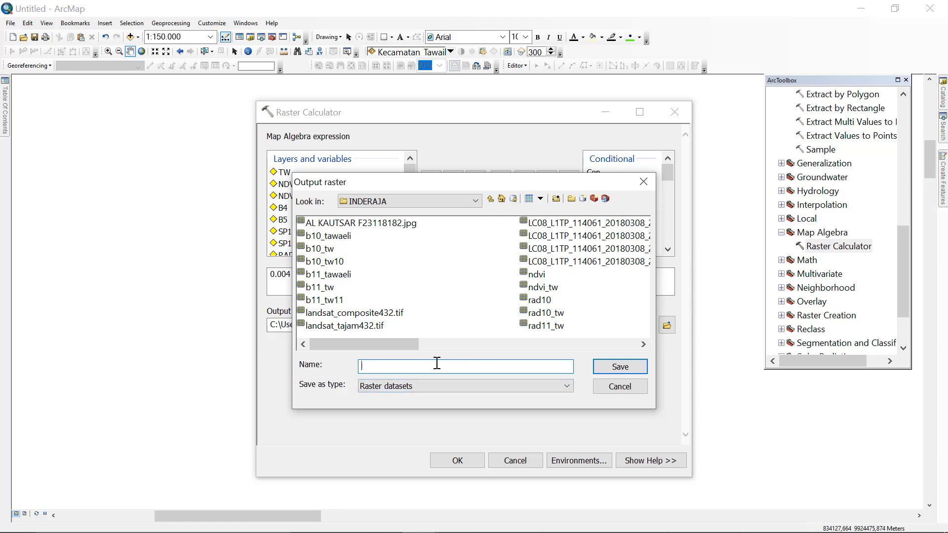
pyautogui.write('ERROR')
pyautogui.click(610, 368)
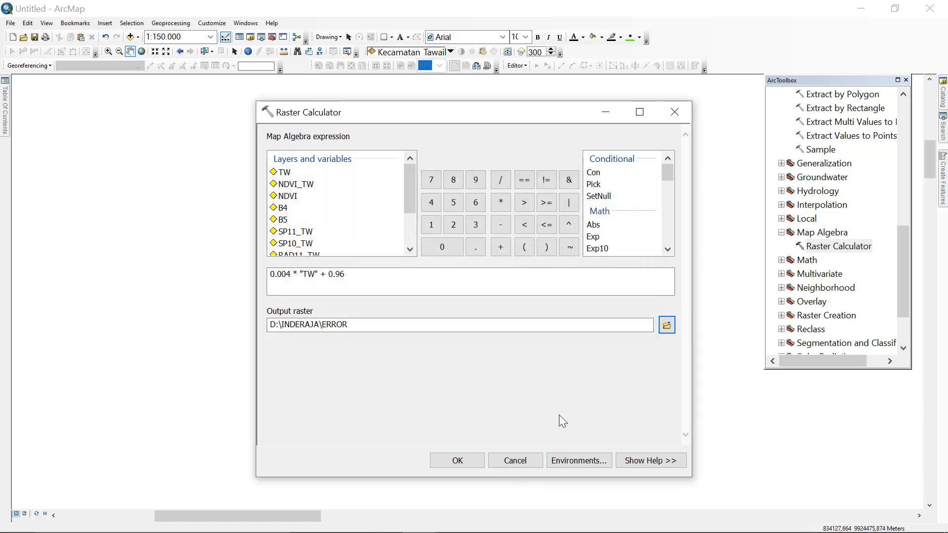
pyautogui.click(469, 461)
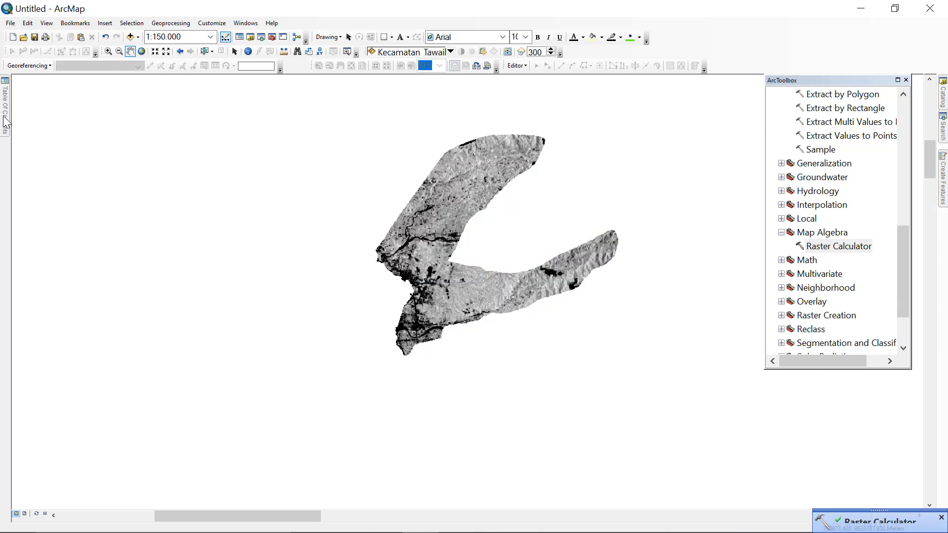
# Apply the red-yellow-green colour ramp to the ERROR layer
pyautogui.moveTo(6, 121)
pyautogui.click(42, 177)
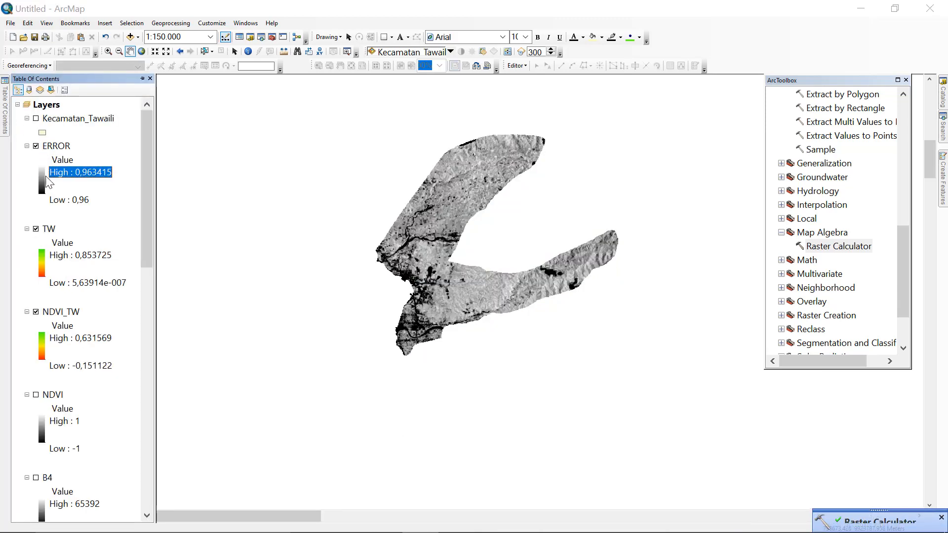
pyautogui.click(126, 222)
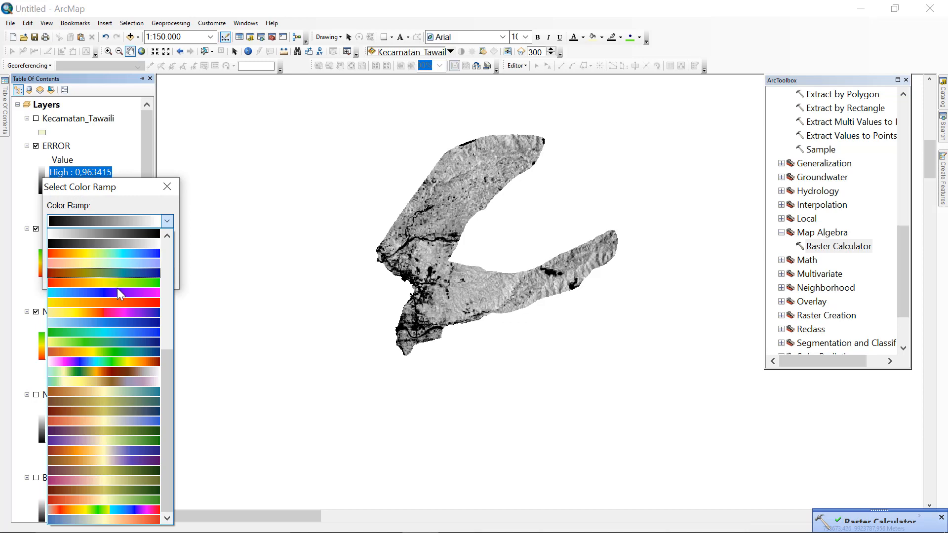
pyautogui.click(121, 281)
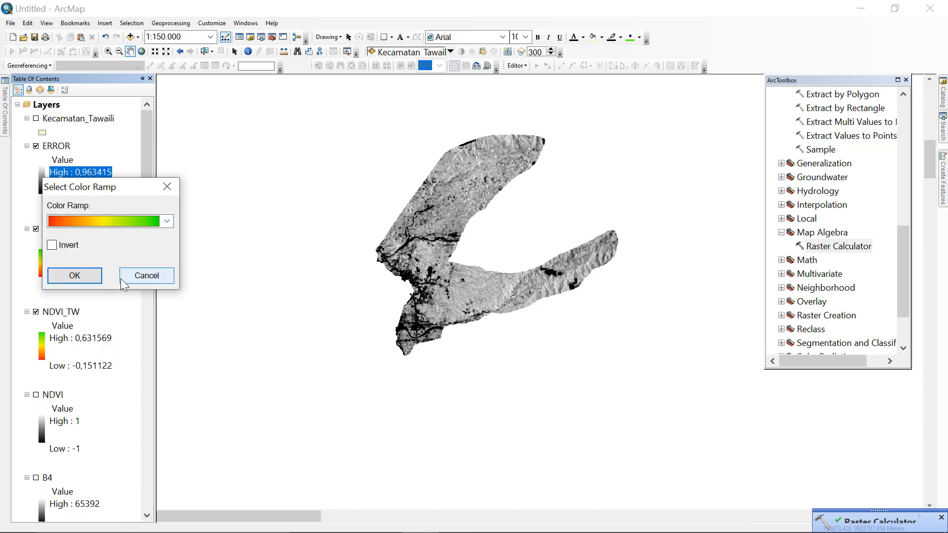
pyautogui.click(75, 275)
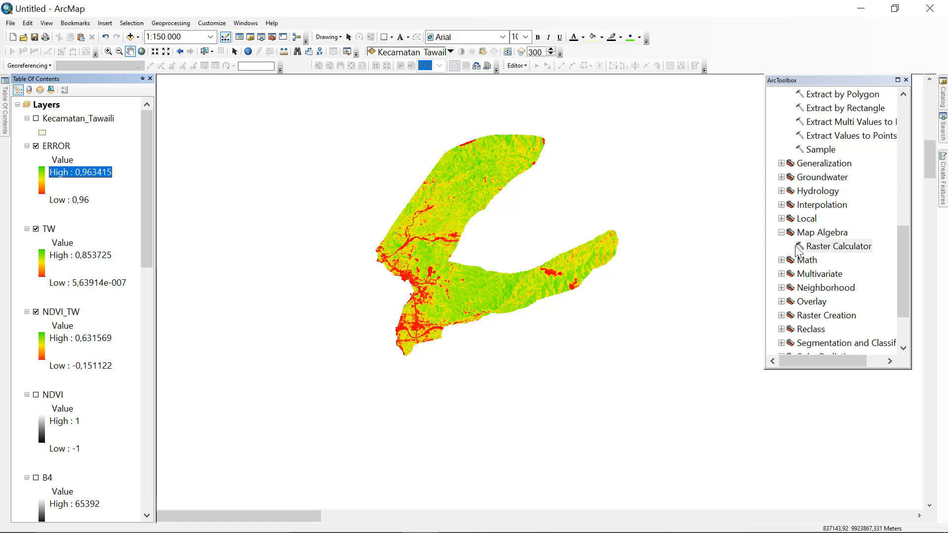
# Open the Raster Calculator and start a new expression with "B10_TW10" / (1
pyautogui.click(813, 247)
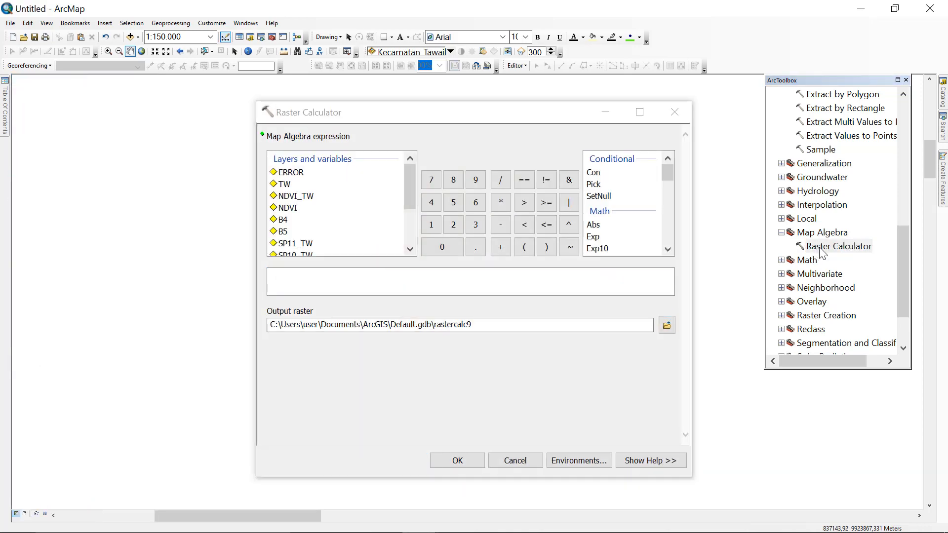
pyautogui.click(498, 279)
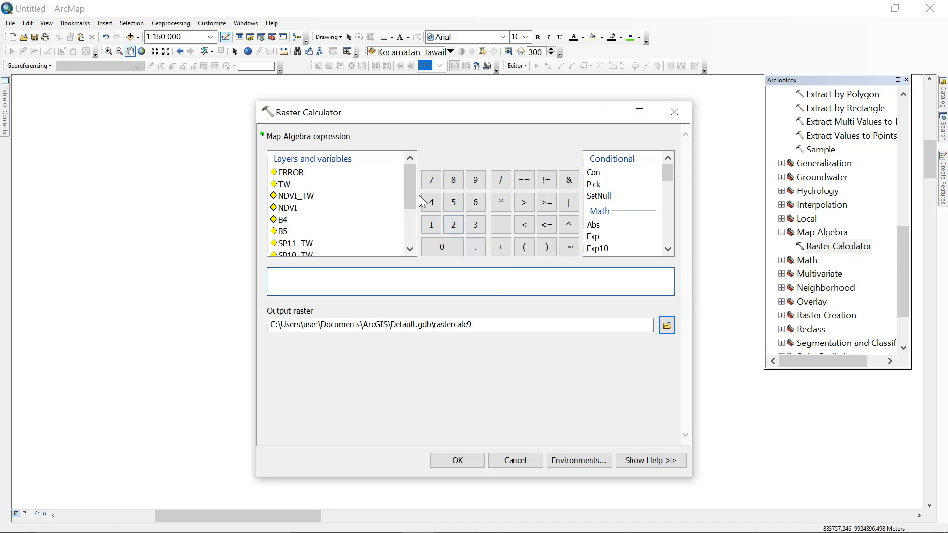
pyautogui.scroll(-1, 296, 209)
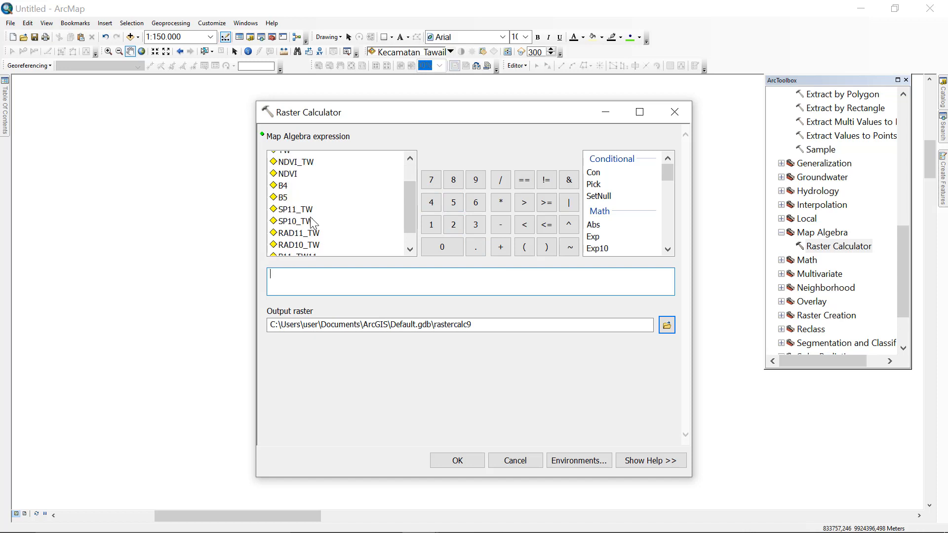
pyautogui.scroll(-1, 296, 221)
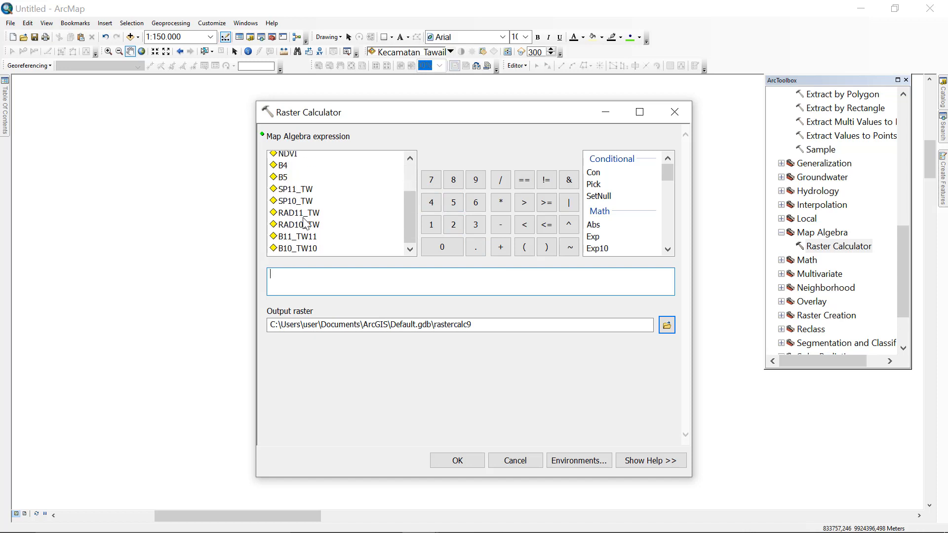
pyautogui.doubleClick(301, 248)
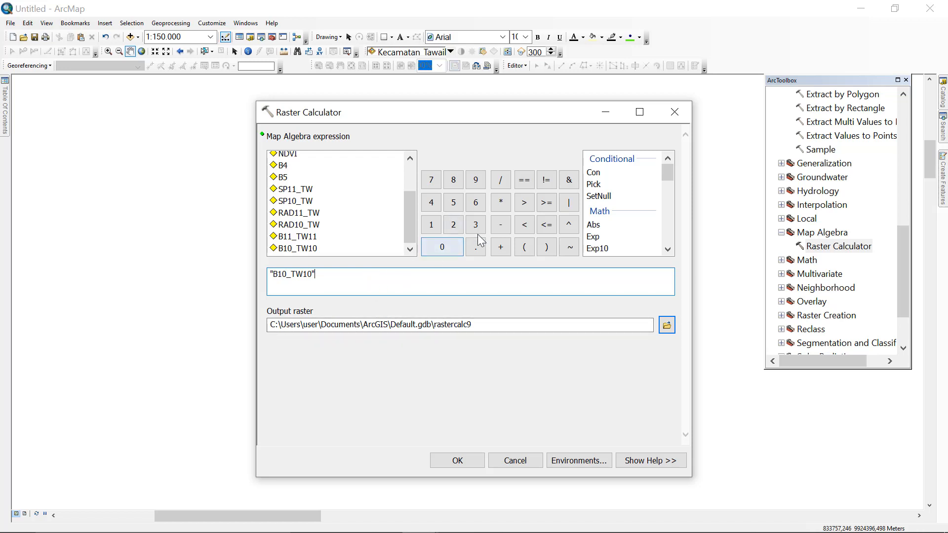
pyautogui.click(500, 180)
pyautogui.click(525, 248)
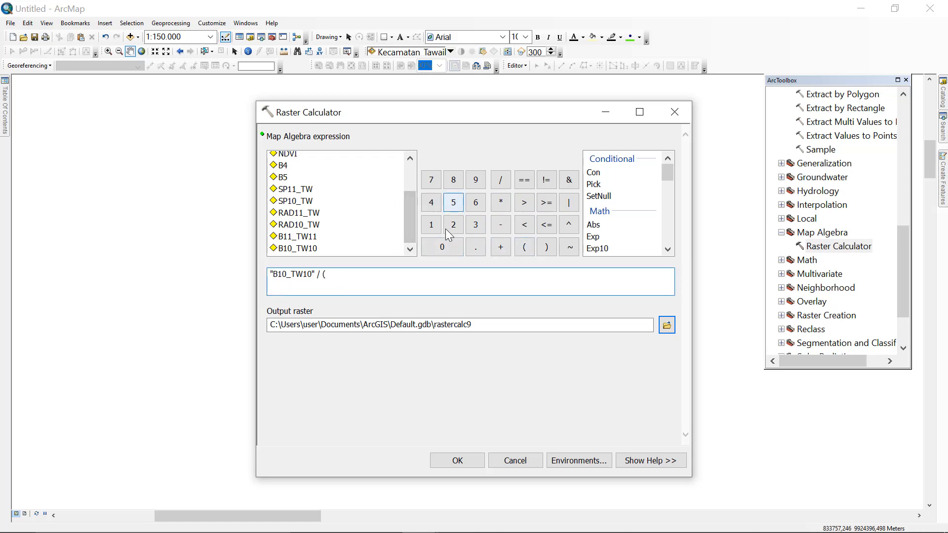
pyautogui.click(430, 226)
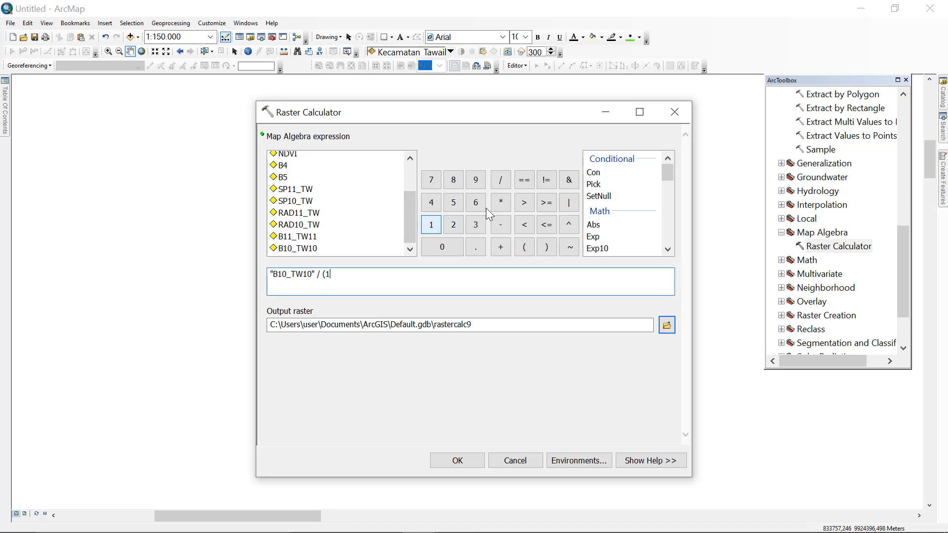
pyautogui.click(506, 249)
pyautogui.press('BackSpace')
pyautogui.press('BackSpace')
pyautogui.press('BackSpace')
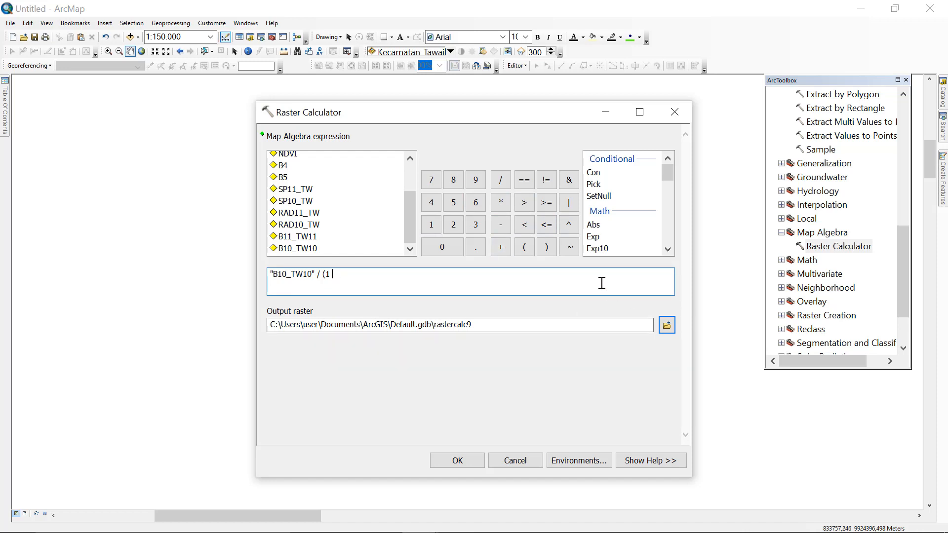
pyautogui.click(526, 247)
pyautogui.click(500, 246)
pyautogui.press('BackSpace')
pyautogui.press('BackSpace')
pyautogui.press('BackSpace')
# Extend the "B10_TW10" / (1 expression with + (10.8 * "B10_TW10"
pyautogui.click(502, 247)
pyautogui.click(526, 247)
pyautogui.click(431, 225)
pyautogui.click(451, 247)
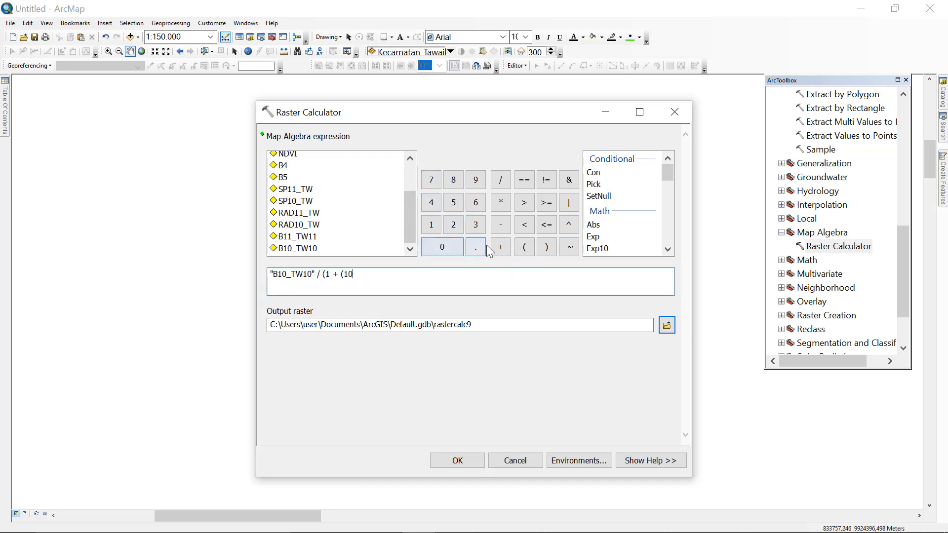
pyautogui.click(475, 247)
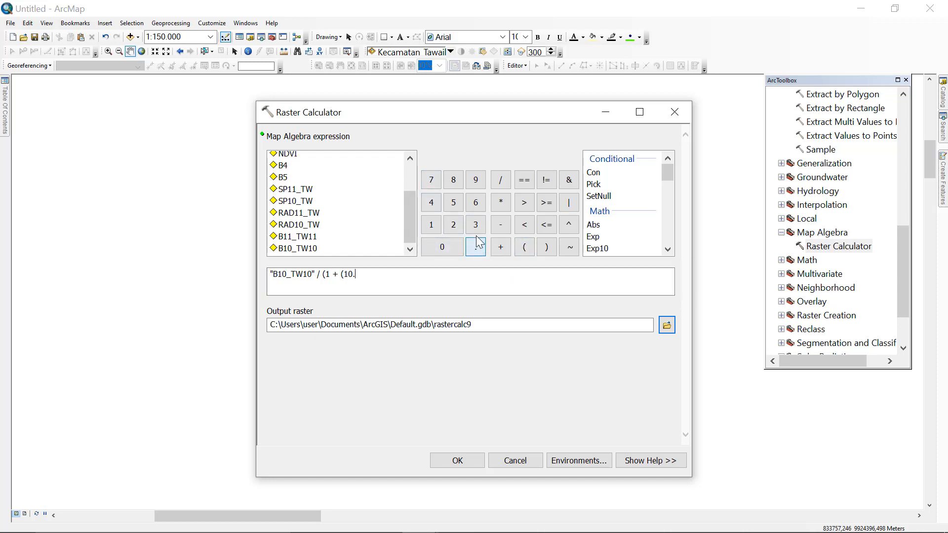
pyautogui.click(452, 183)
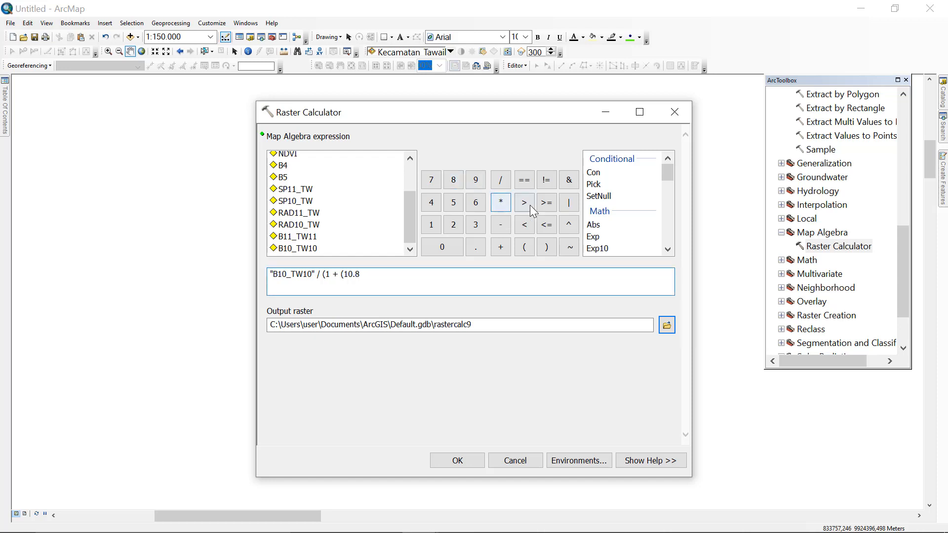
pyautogui.click(499, 207)
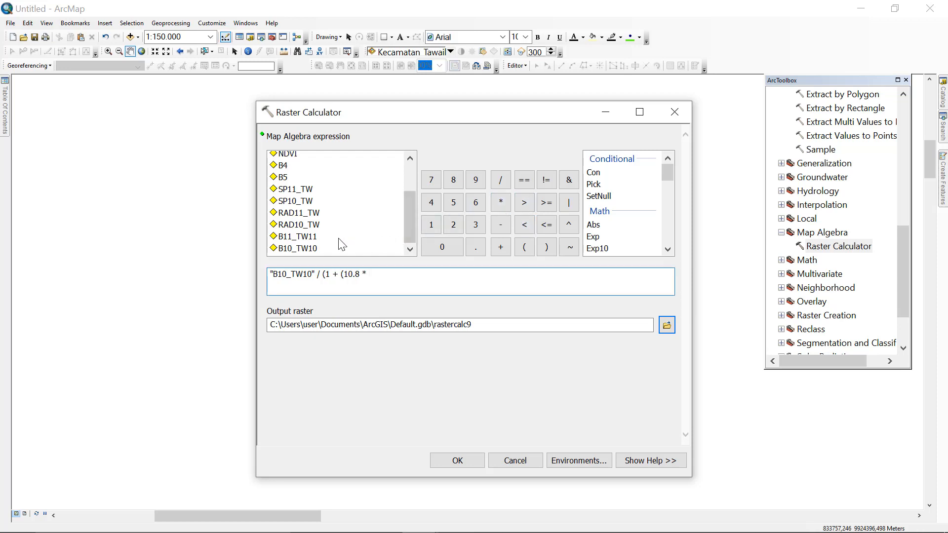
pyautogui.doubleClick(302, 248)
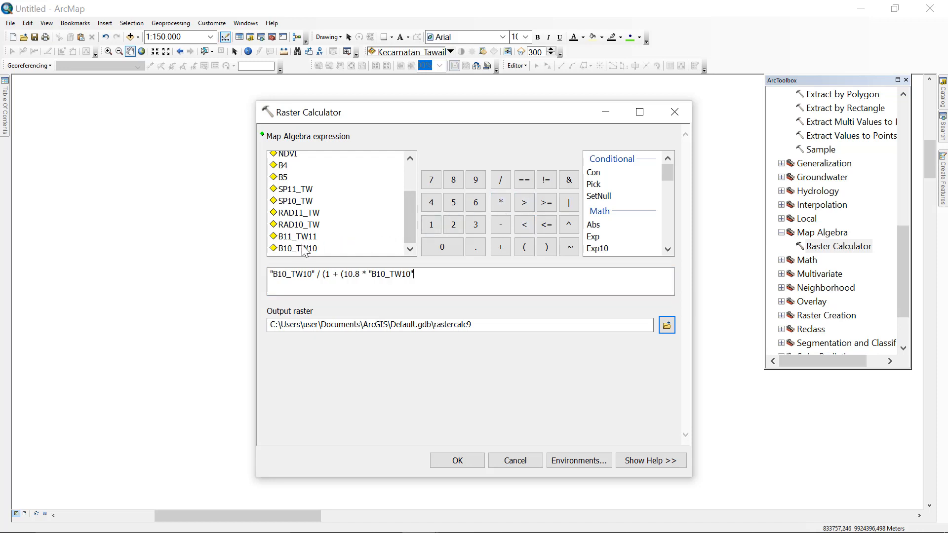
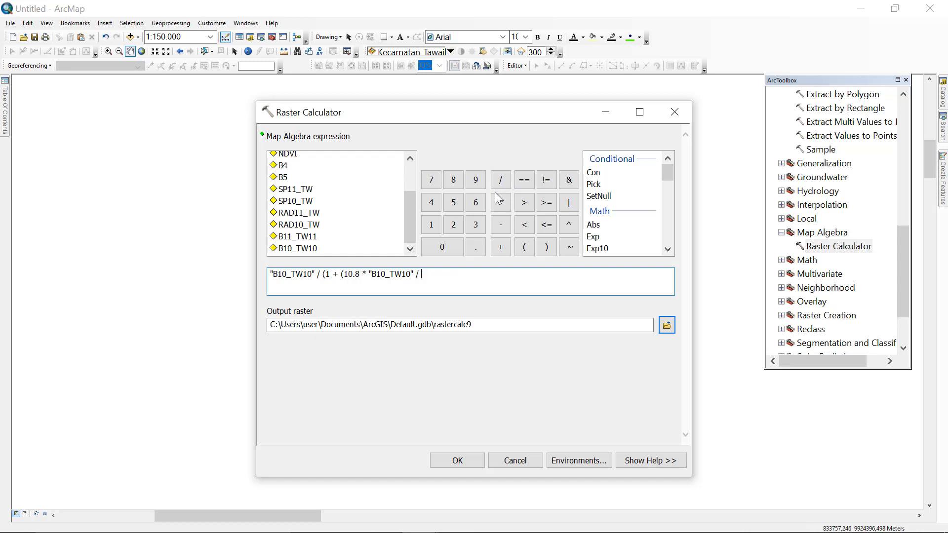
# Divide the 10.8 * "B10_TW10" term by 14388 and close its parenthesis
pyautogui.click(431, 225)
pyautogui.click(430, 201)
pyautogui.click(475, 227)
pyautogui.click(454, 180)
pyautogui.click(455, 180)
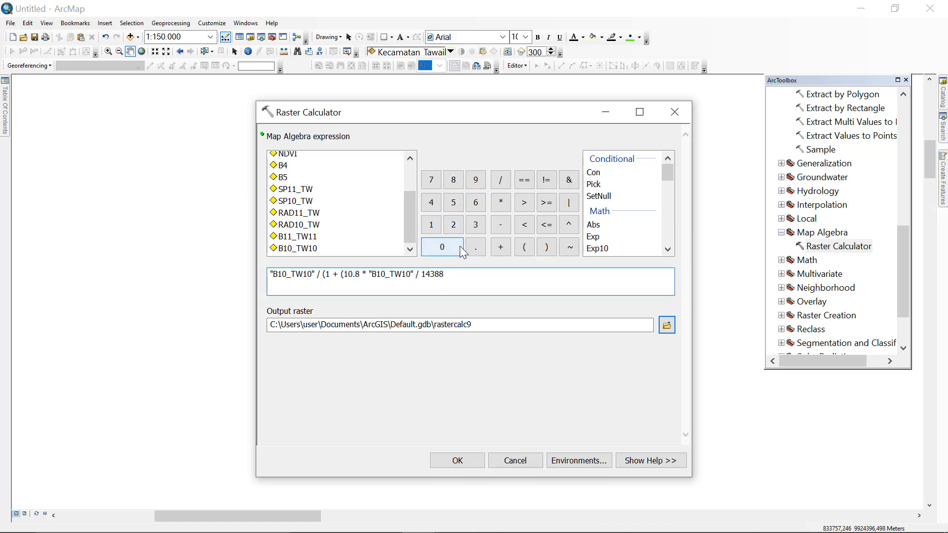
pyautogui.click(547, 250)
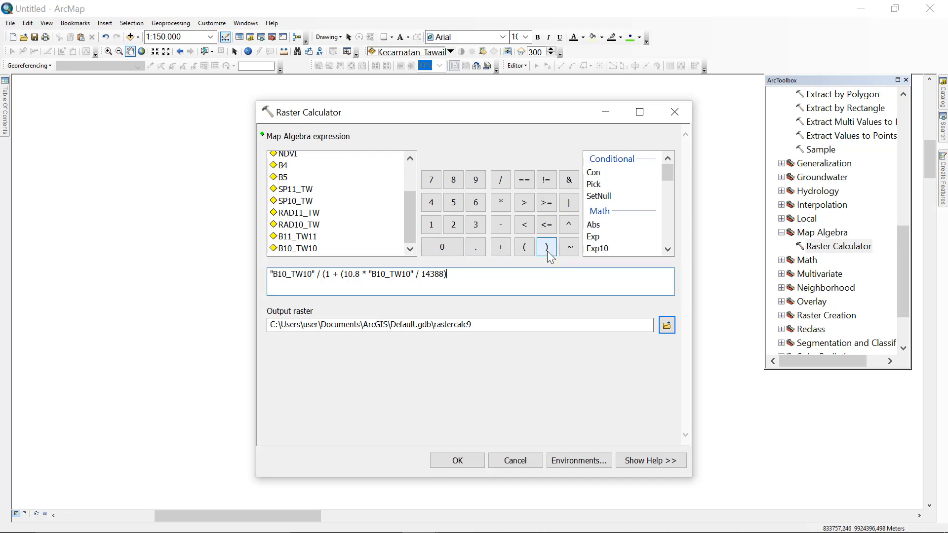
# Multiply the bracketed band 10 term by Ln("ERROR") and close the outer parenthesis of the expression
pyautogui.click(501, 202)
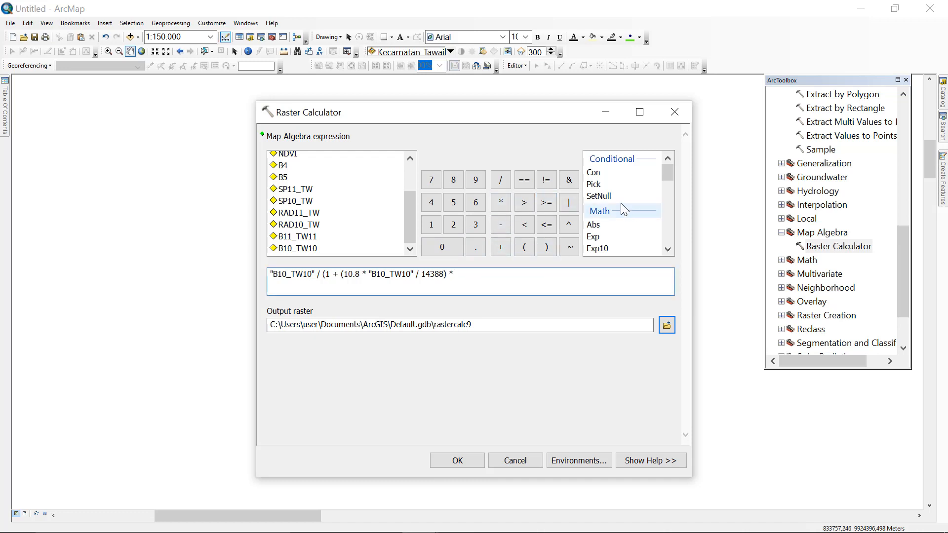
pyautogui.scroll(-2, 622, 206)
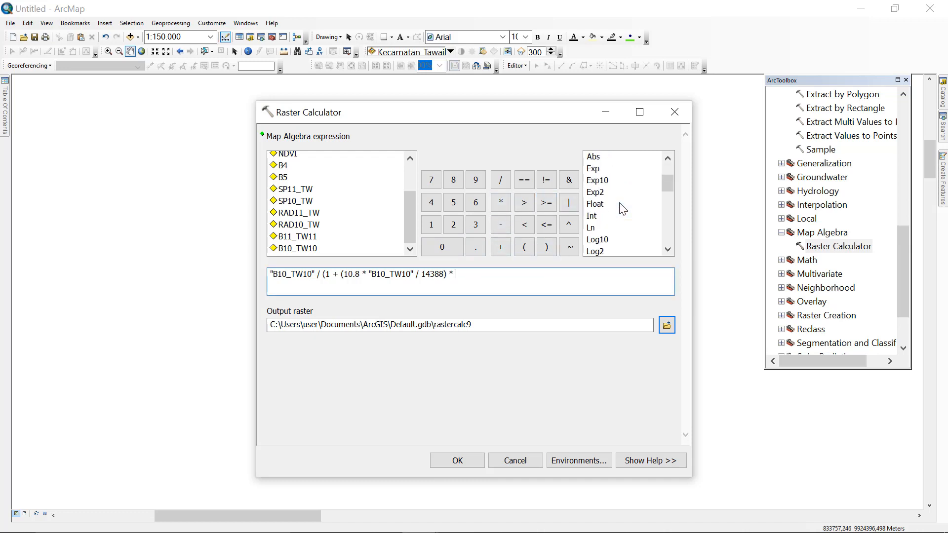
pyautogui.doubleClick(591, 227)
pyautogui.scroll(2, 303, 182)
pyautogui.doubleClick(296, 175)
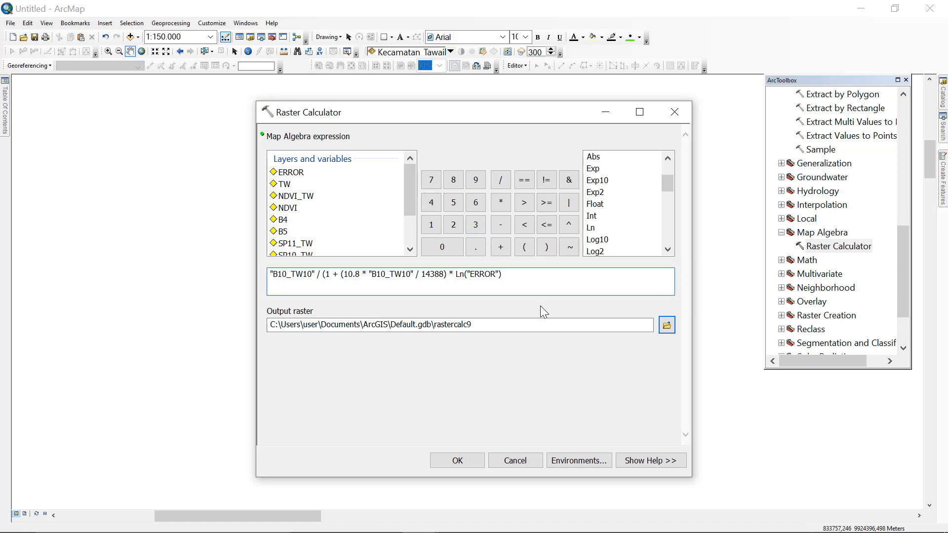
pyautogui.click(528, 277)
pyautogui.click(546, 247)
# Save the output raster as LST10_TW in the INDERAJA folder and run the calculation
pyautogui.click(671, 325)
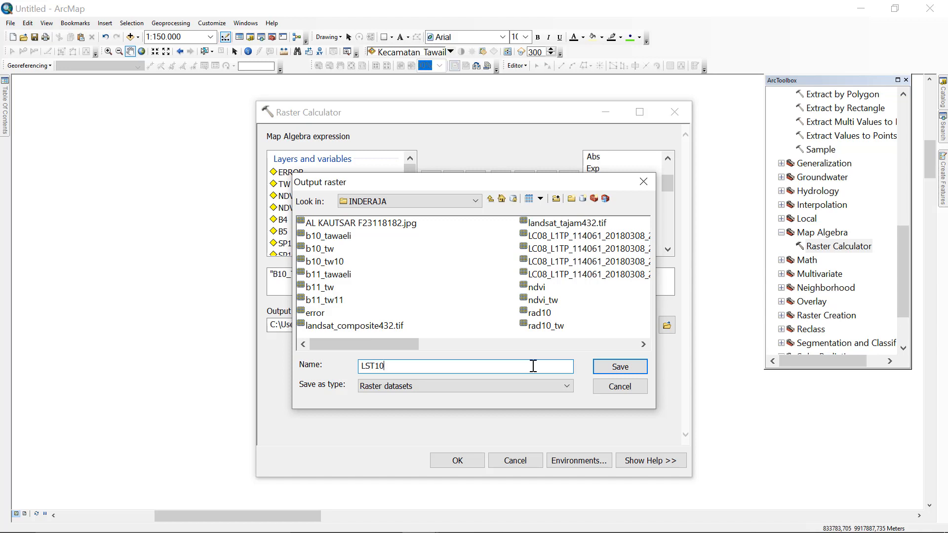
pyautogui.write('W')
pyautogui.click(620, 366)
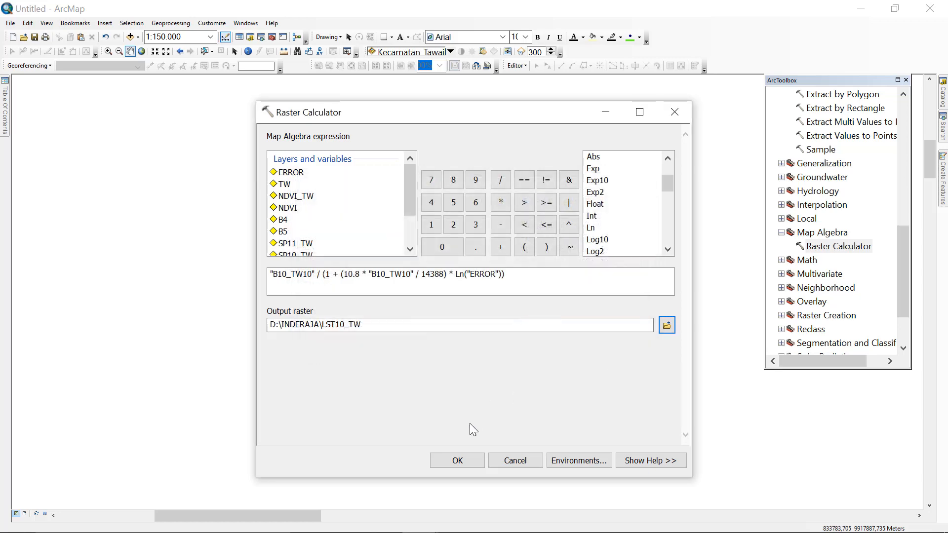
pyautogui.click(463, 463)
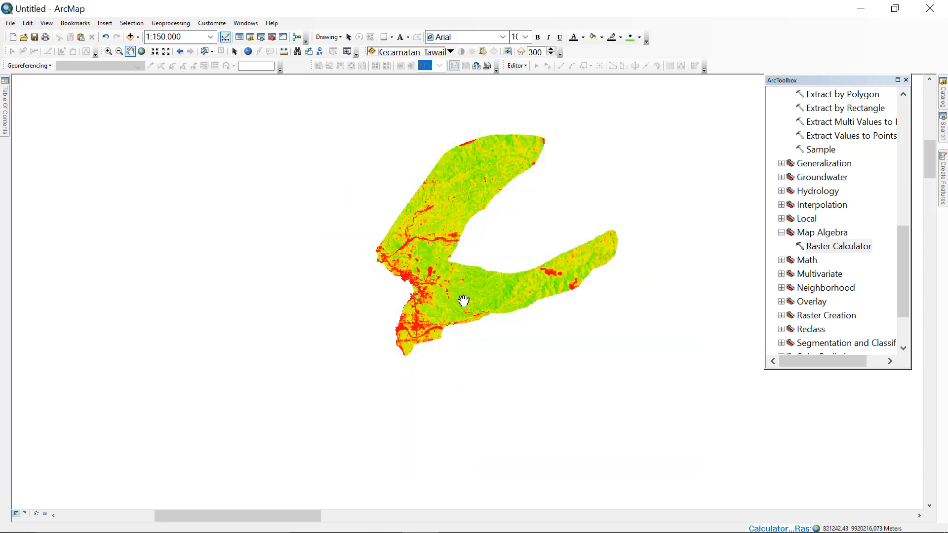
pyautogui.click(3, 125)
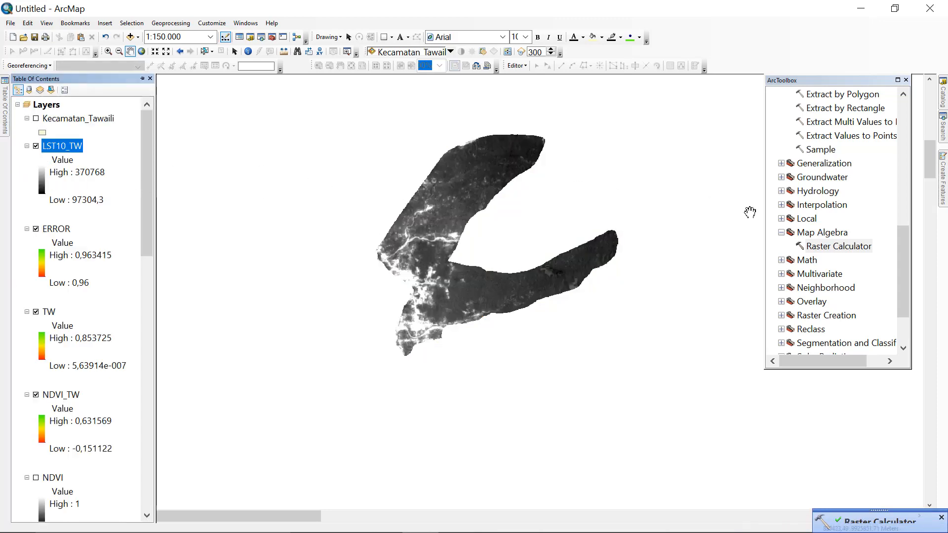
# Open the Raster Calculator again and start a new expression with "B11_TW11" / (1
pyautogui.click(821, 246)
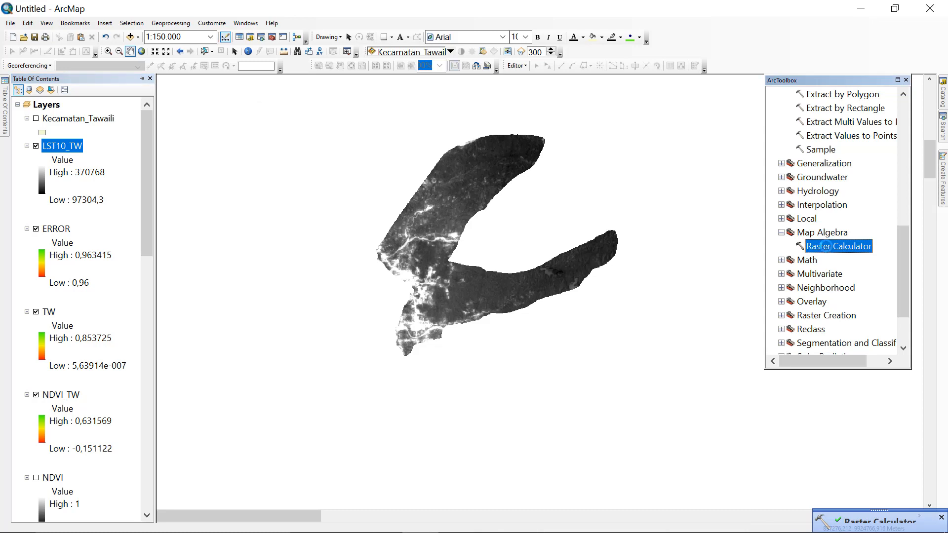
pyautogui.doubleClick(821, 246)
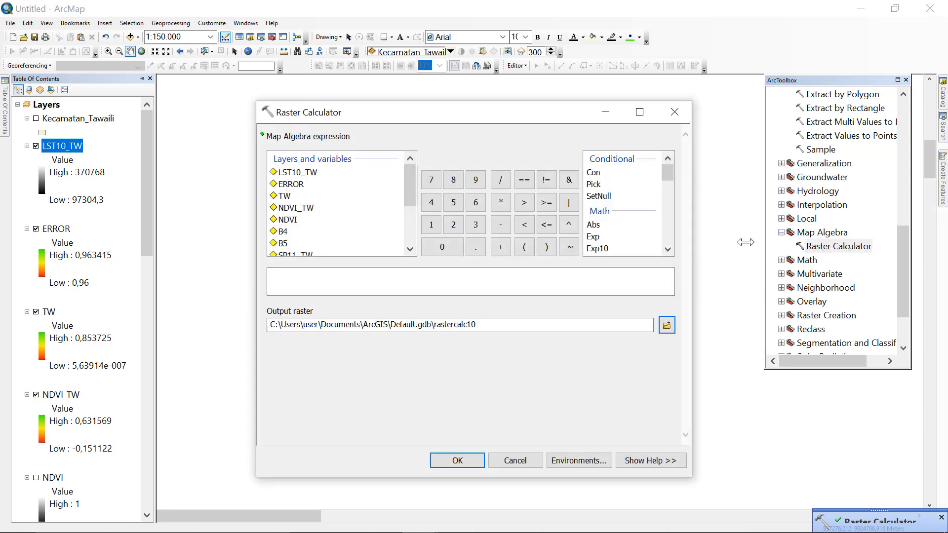
pyautogui.click(427, 288)
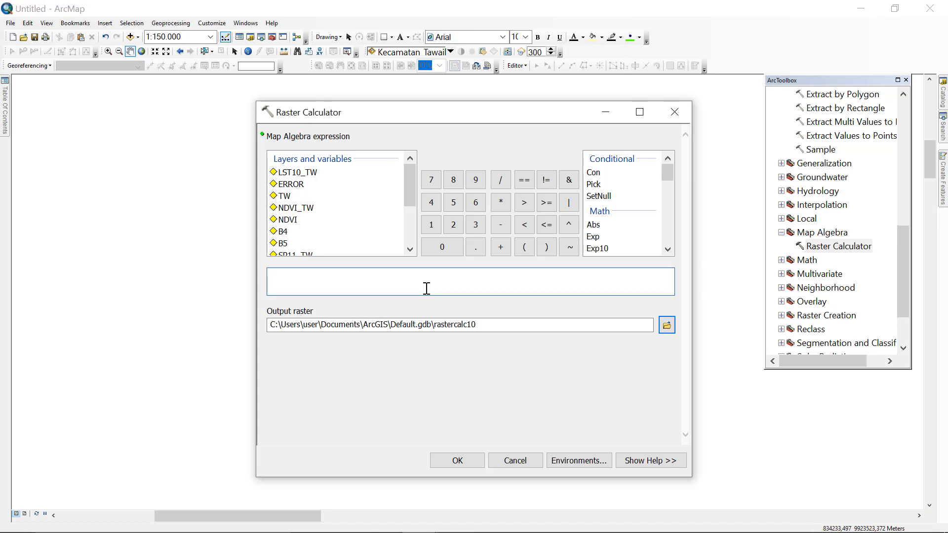
pyautogui.scroll(-2, 311, 244)
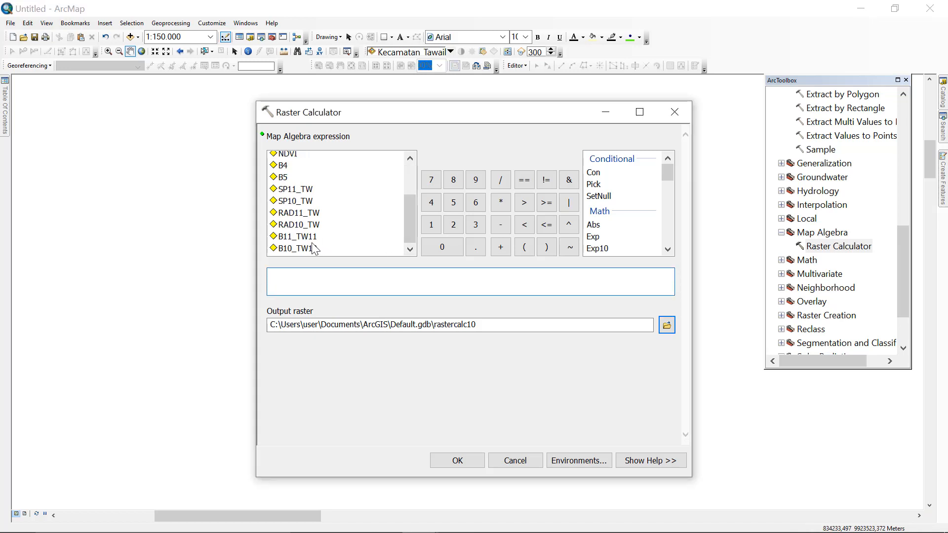
pyautogui.doubleClick(308, 239)
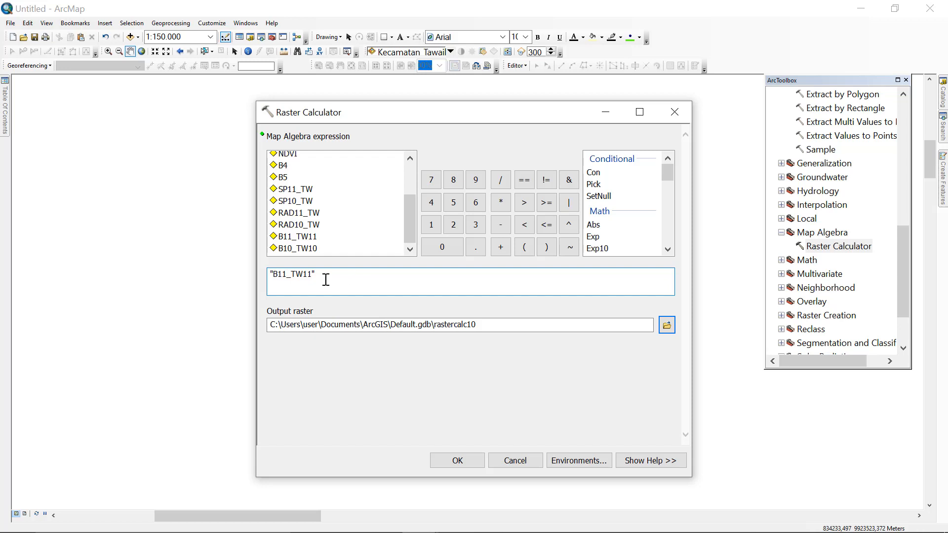
pyautogui.moveTo(326, 279); pyautogui.dragTo(299, 278)
pyautogui.click(357, 285)
pyautogui.click(523, 249)
pyautogui.press('BackSpace')
pyautogui.click(500, 180)
pyautogui.click(524, 249)
pyautogui.click(430, 225)
# Extend the "B11_TW11" / (1 expression with + (12 * "B11_TW11"
pyautogui.click(501, 247)
pyautogui.click(526, 247)
pyautogui.click(431, 229)
pyautogui.click(454, 227)
pyautogui.doubleClick(304, 238)
# Divide the 12 * "B11_TW11" term by 14388 and close its parenthesis
pyautogui.click(501, 180)
pyautogui.click(429, 203)
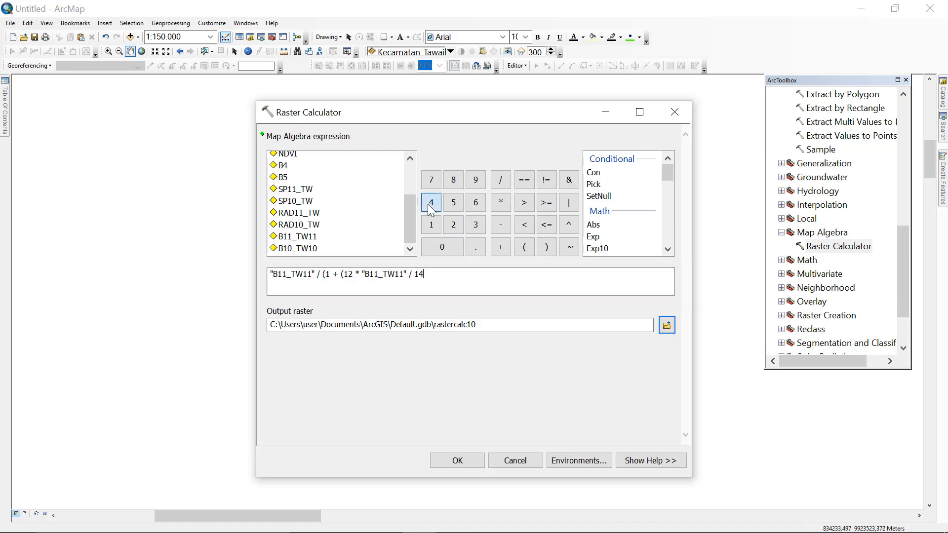
pyautogui.click(474, 225)
pyautogui.doubleClick(453, 181)
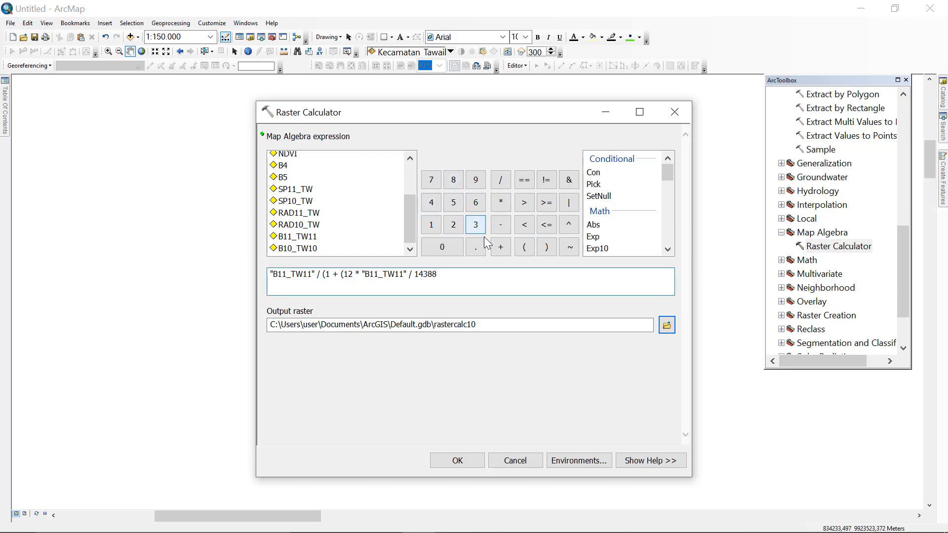
pyautogui.click(544, 250)
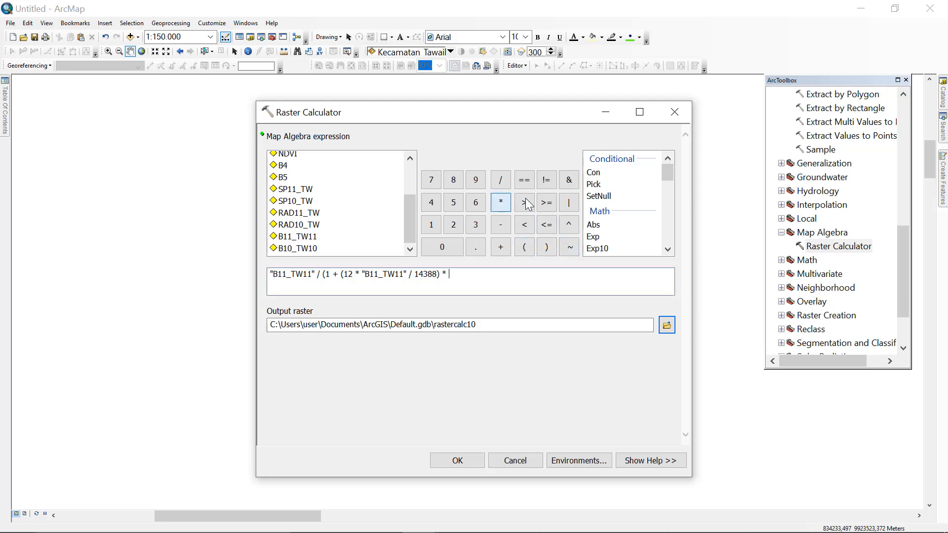
# Multiply the bracketed band 11 term by Ln("ERROR") and close the outer parenthesis of the expression
pyautogui.click(501, 203)
pyautogui.scroll(-2, 597, 237)
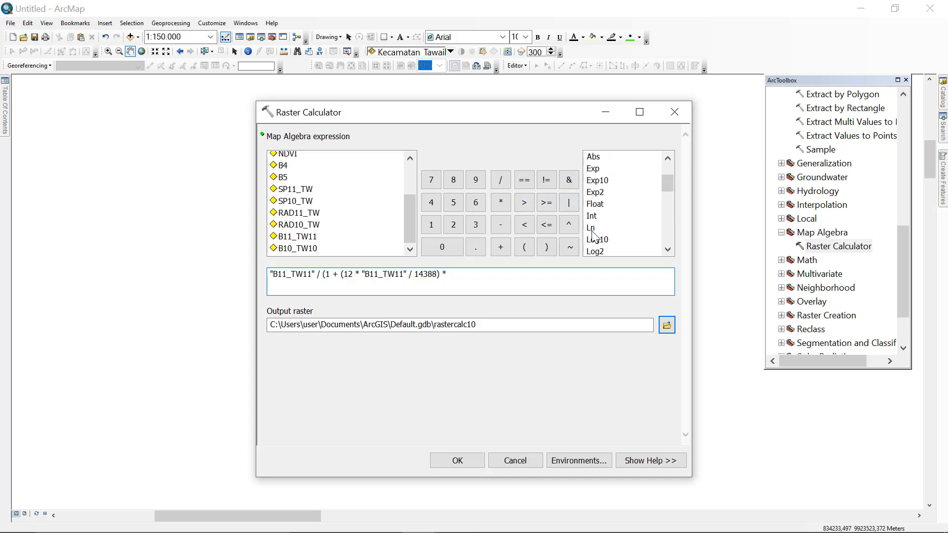
pyautogui.doubleClick(592, 232)
pyautogui.scroll(2, 307, 213)
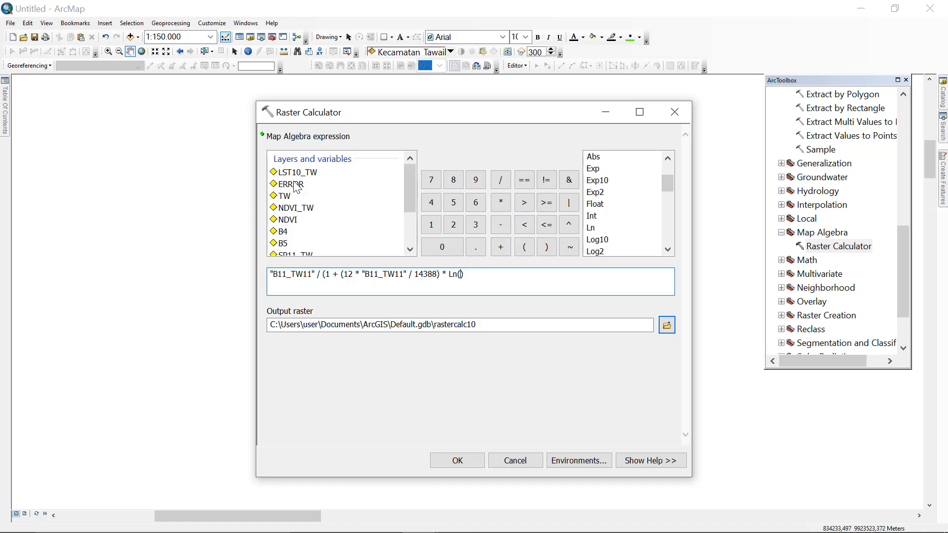
pyautogui.doubleClick(294, 184)
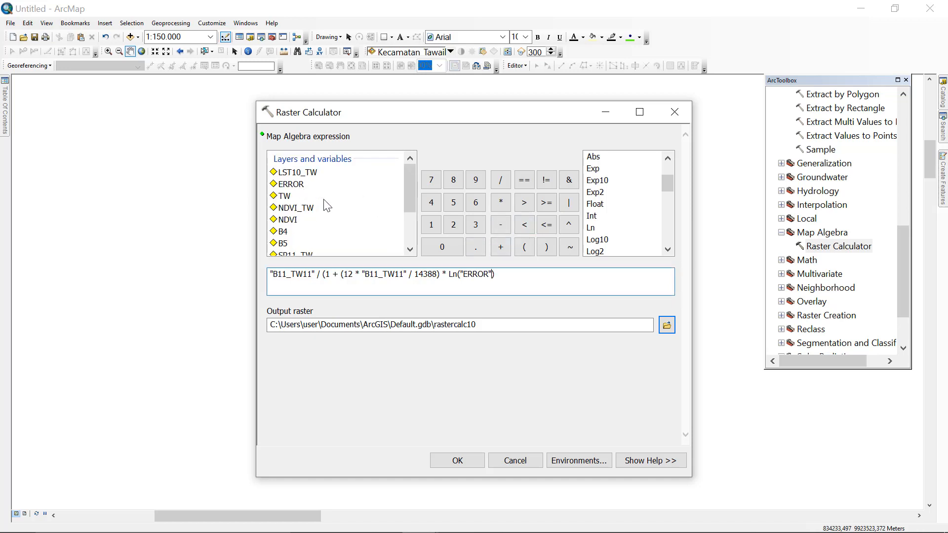
pyautogui.click(545, 247)
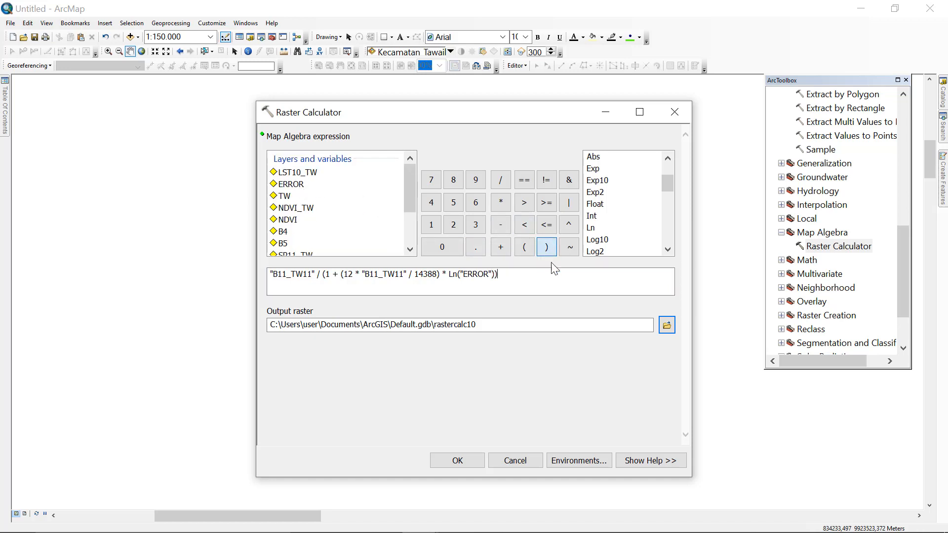
# Save the output raster as LST11_TW in the INDERAJA folder and run the calculation
pyautogui.click(666, 326)
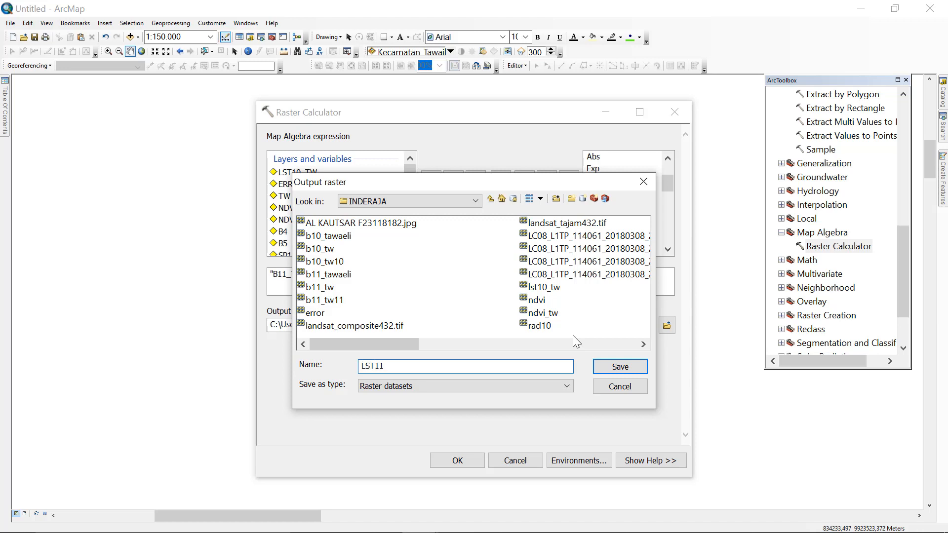
pyautogui.write('W')
pyautogui.click(620, 366)
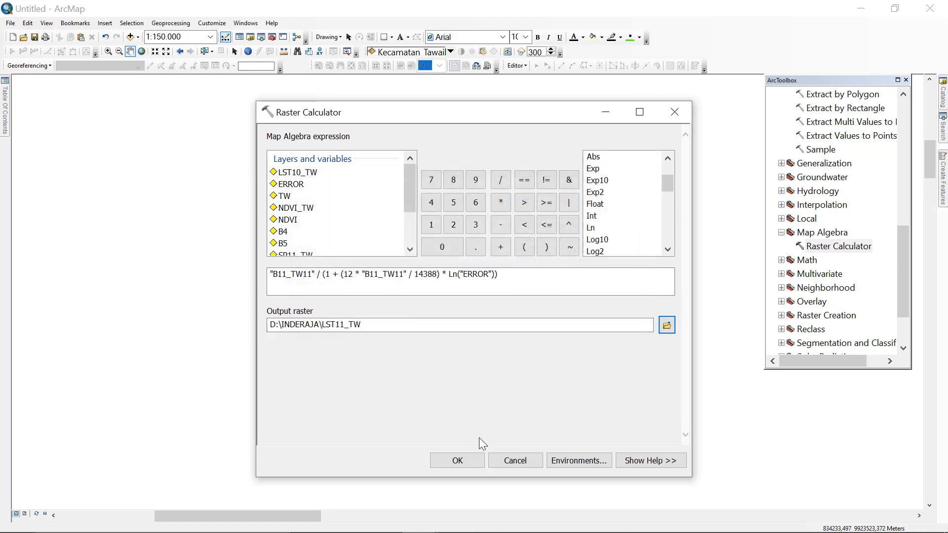
pyautogui.click(458, 463)
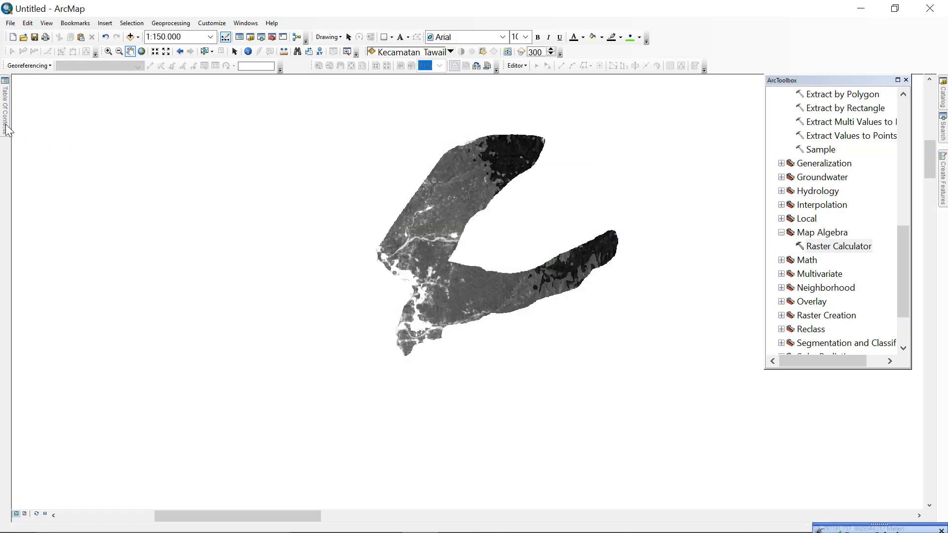
# Apply the dark red-to-olive-to-dark blue color ramp to the LST11_TW layer
pyautogui.moveTo(6, 131)
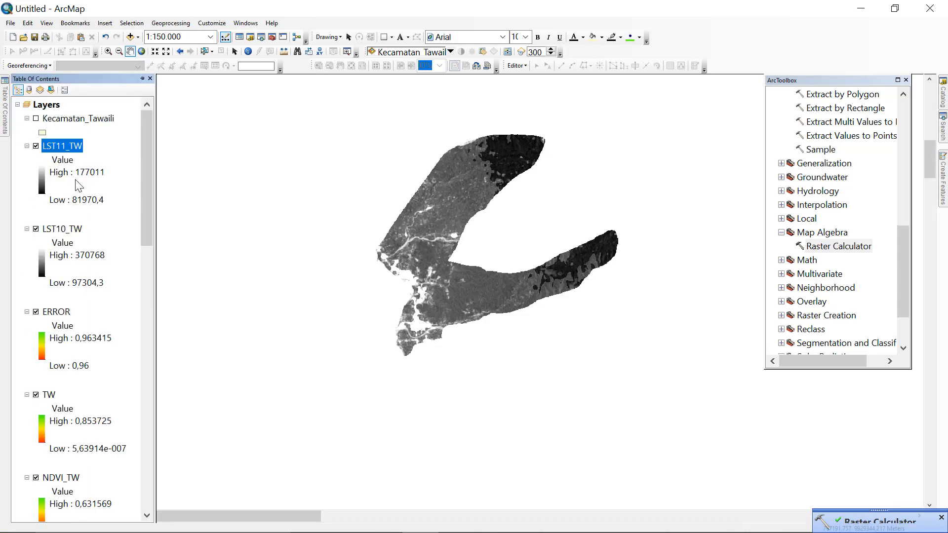
pyautogui.scroll(-2, 77, 188)
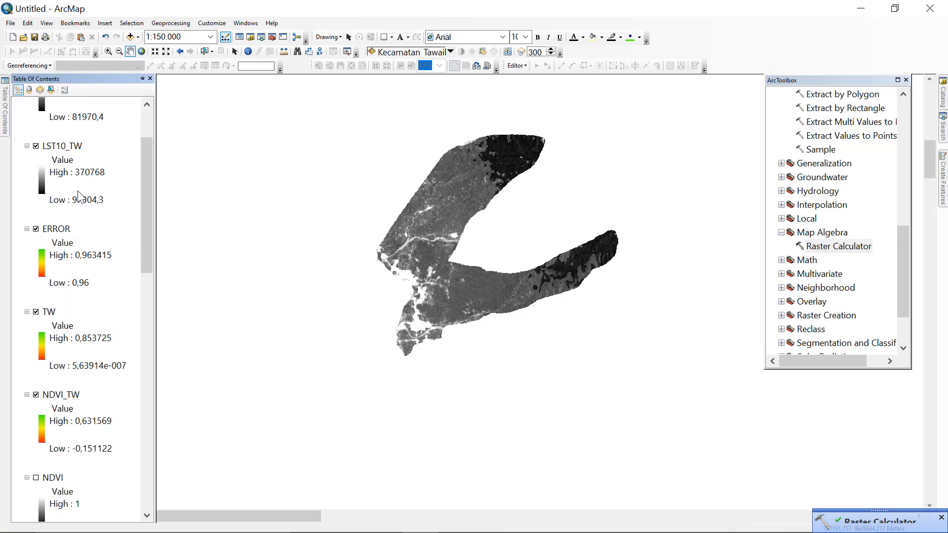
pyautogui.scroll(2, 77, 195)
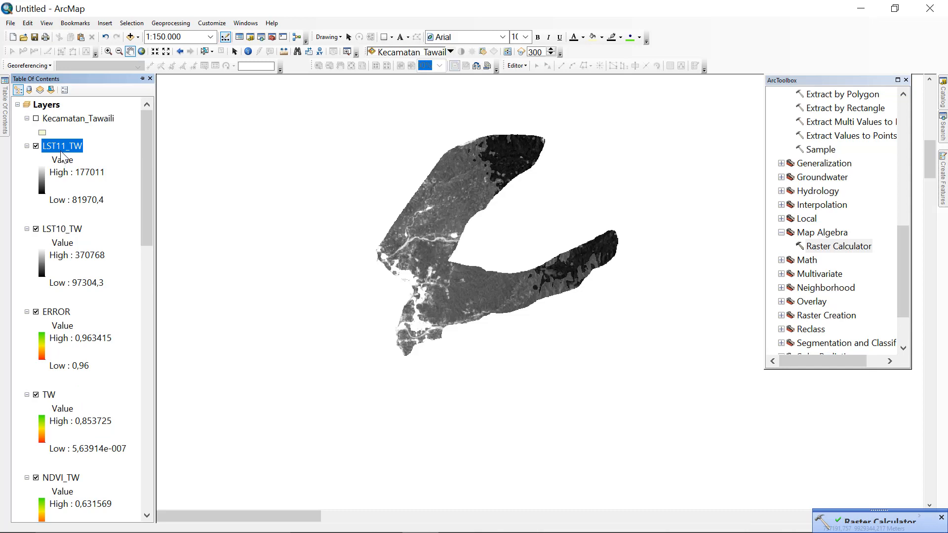
pyautogui.click(40, 180)
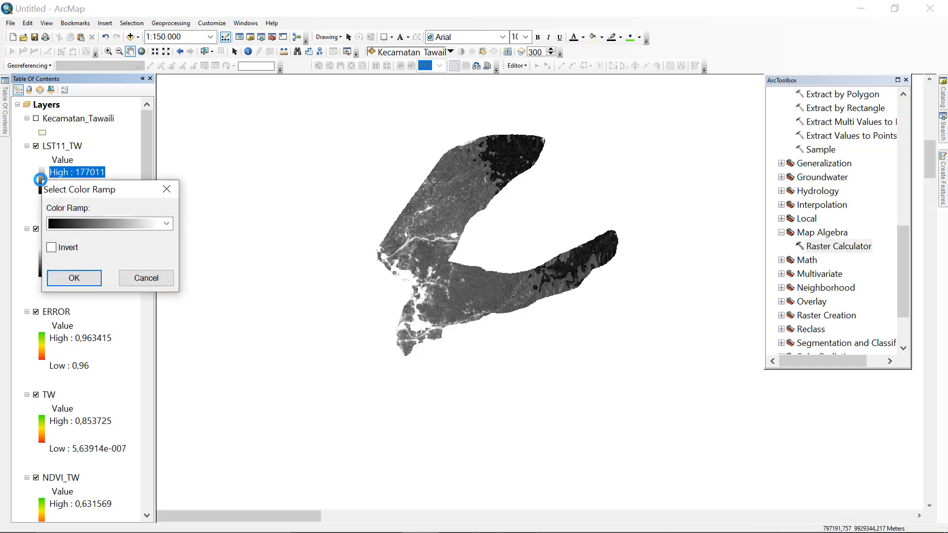
pyautogui.click(85, 223)
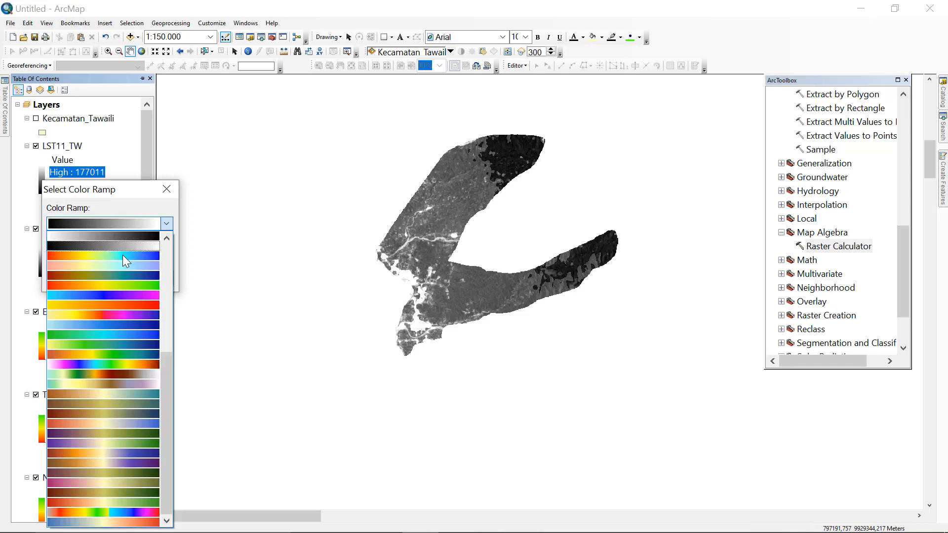
pyautogui.click(121, 277)
pyautogui.click(94, 277)
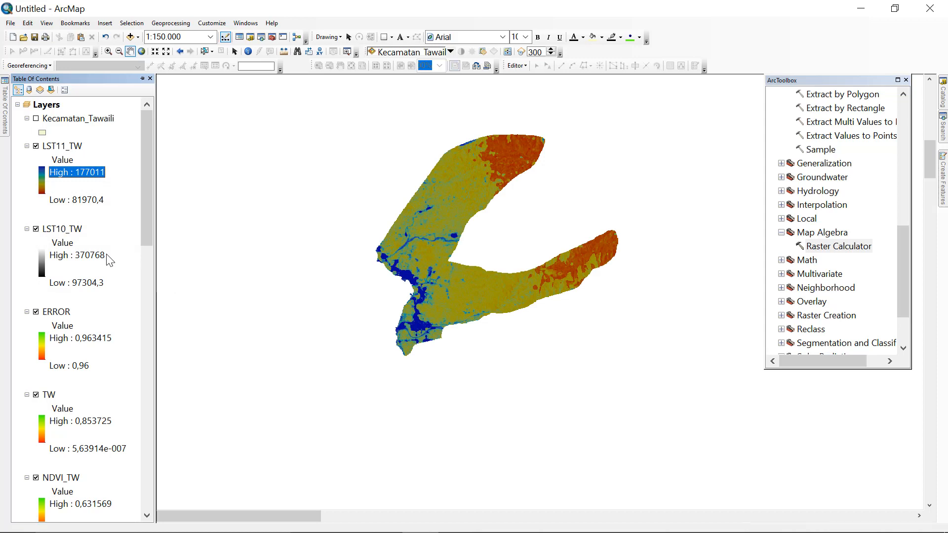
# Hide the ERROR, TW and NDVI_TW layers
pyautogui.click(38, 313)
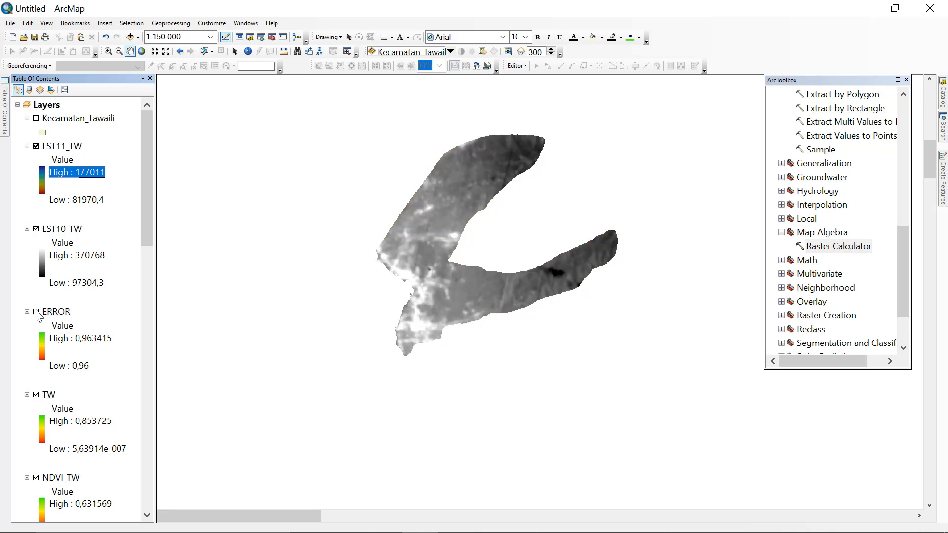
pyautogui.scroll(-1, 39, 315)
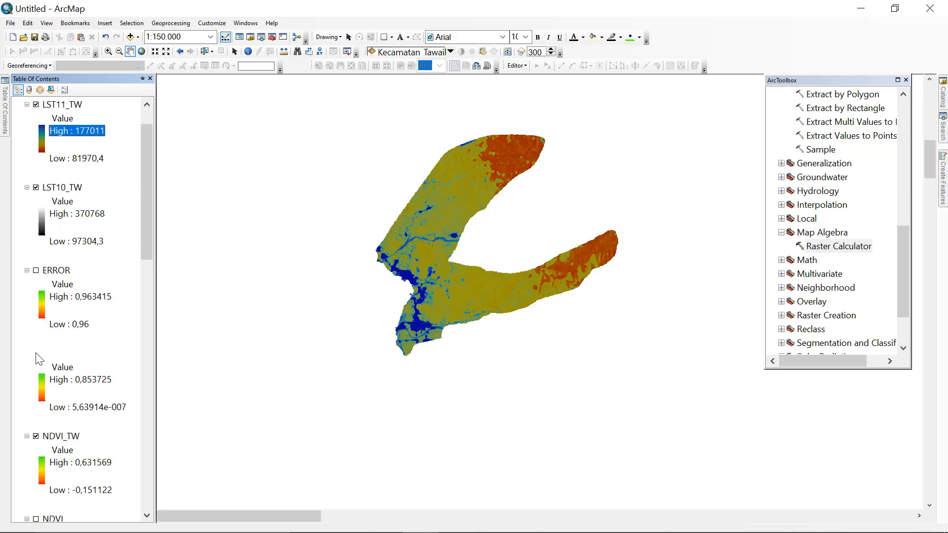
pyautogui.click(36, 353)
pyautogui.scroll(-1, 41, 341)
pyautogui.scroll(-1, 43, 346)
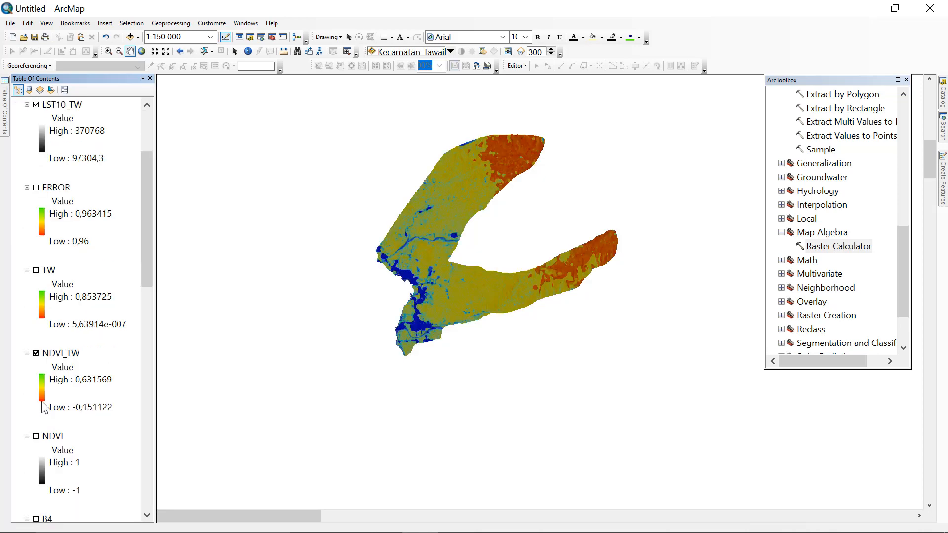
pyautogui.click(36, 355)
# Hide the RAD10_TW, RAD11_TW, SP10_TW and SP11_TW layers
pyautogui.scroll(-4, 50, 373)
pyautogui.scroll(-6, 55, 380)
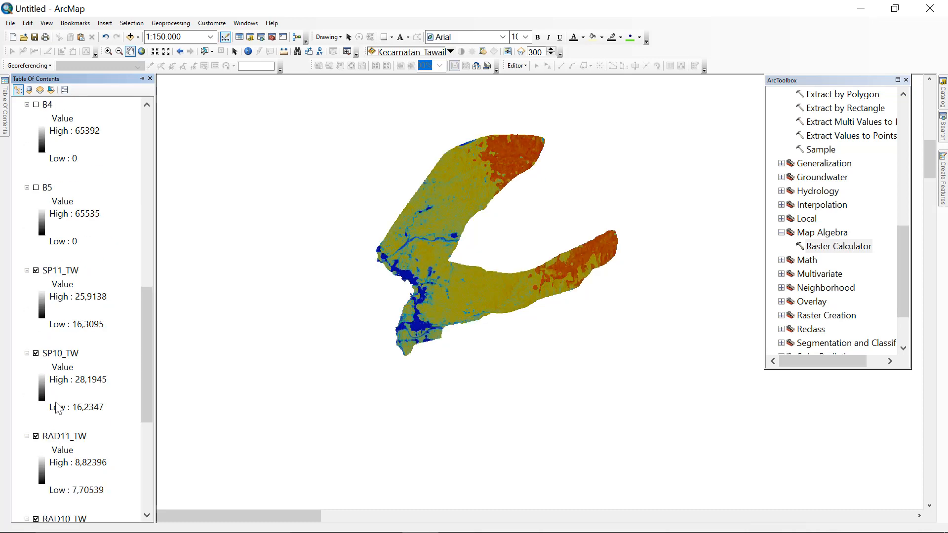
pyautogui.scroll(-2, 57, 390)
pyautogui.scroll(-3, 47, 405)
pyautogui.scroll(-2, 46, 406)
pyautogui.scroll(3, 43, 400)
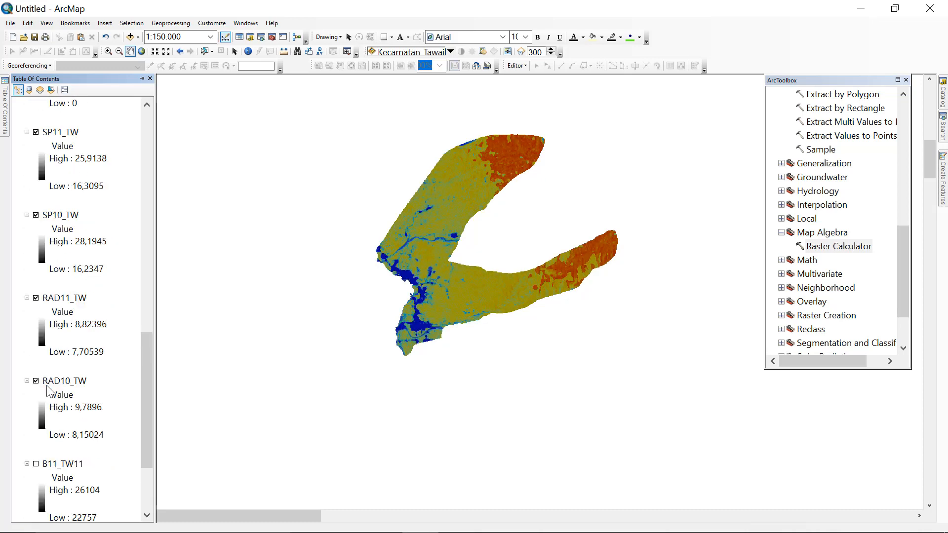
pyautogui.click(36, 381)
pyautogui.click(36, 299)
pyautogui.click(36, 215)
pyautogui.scroll(3, 42, 222)
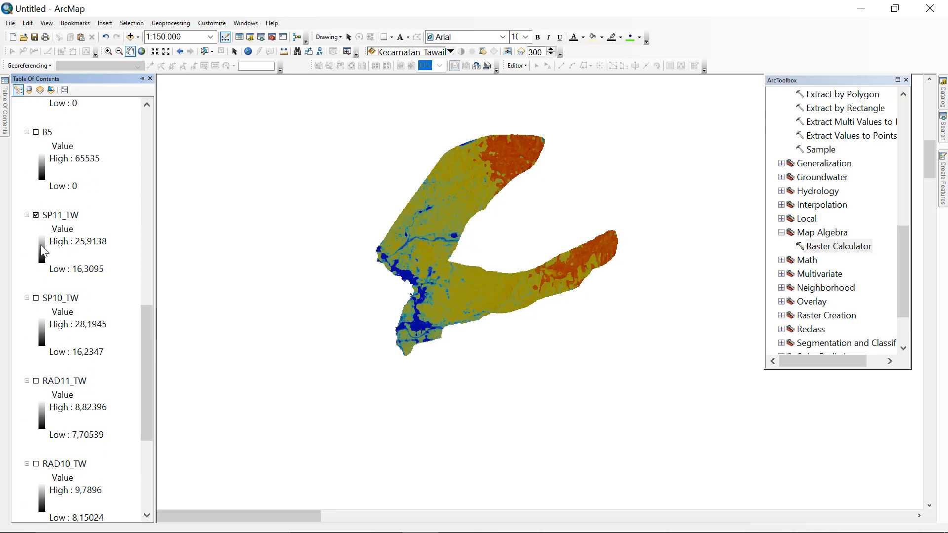
pyautogui.click(35, 217)
pyautogui.scroll(15, 50, 237)
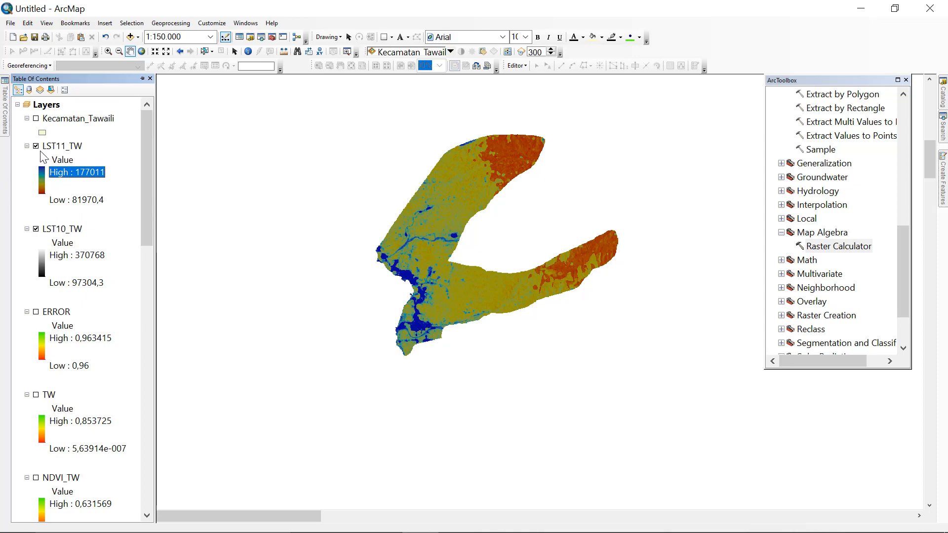
# Recolour the LST11_TW layer with the bright red-yellow-cyan-blue color ramp
pyautogui.doubleClick(44, 191)
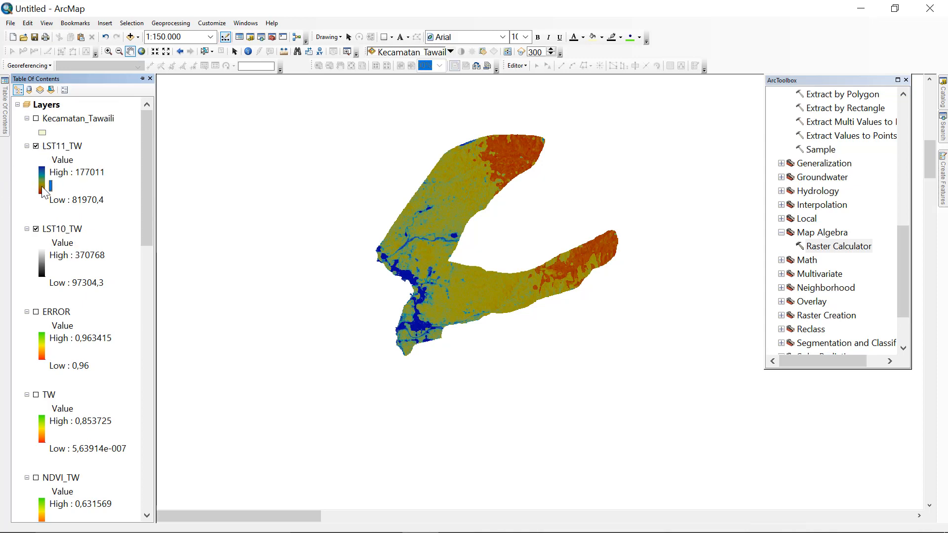
pyautogui.click(141, 228)
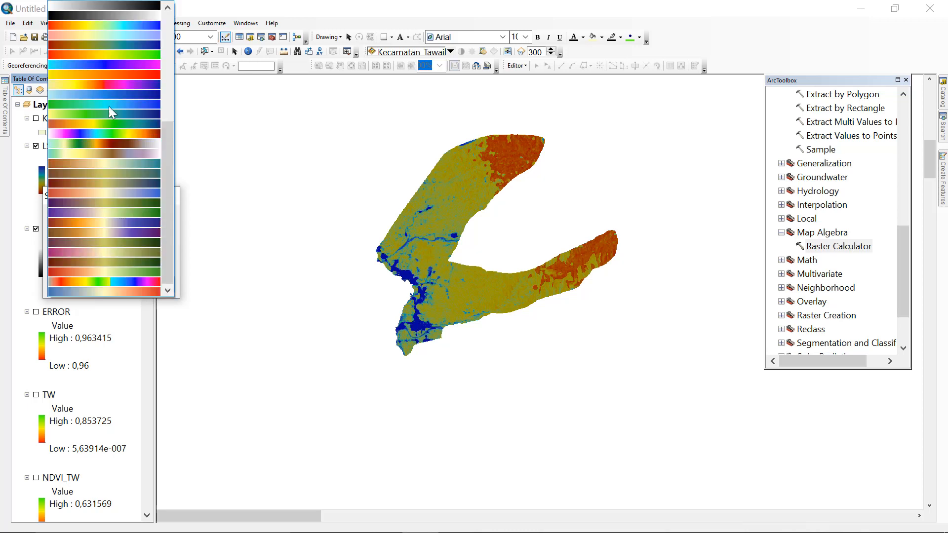
pyautogui.click(95, 55)
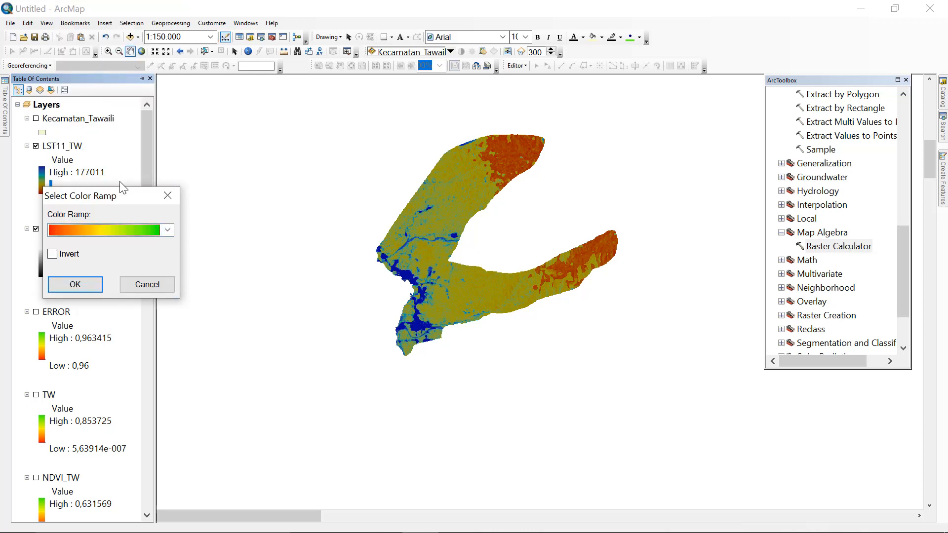
pyautogui.click(137, 232)
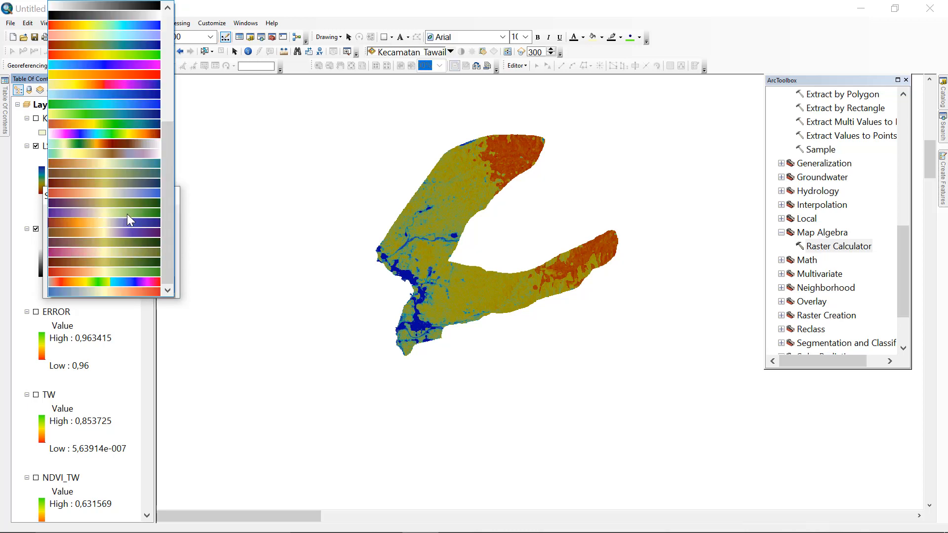
pyautogui.click(116, 25)
pyautogui.click(74, 282)
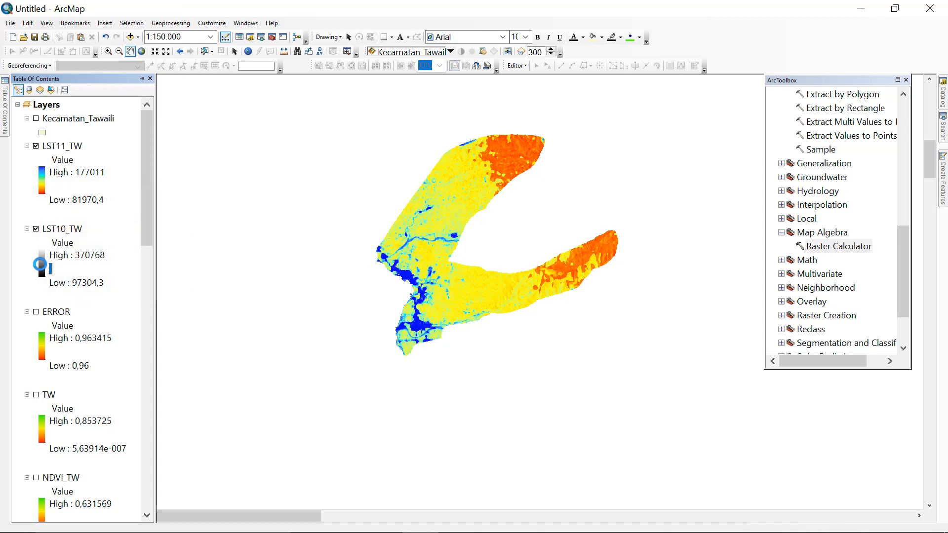
# Apply the red-yellow-green color ramp to the LST10_TW layer
pyautogui.click(39, 264)
pyautogui.click(94, 308)
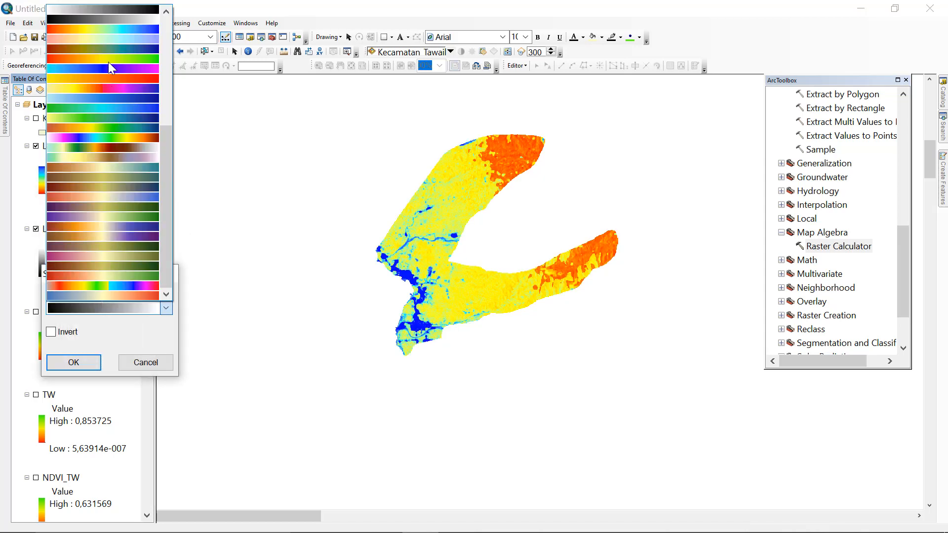
pyautogui.click(115, 58)
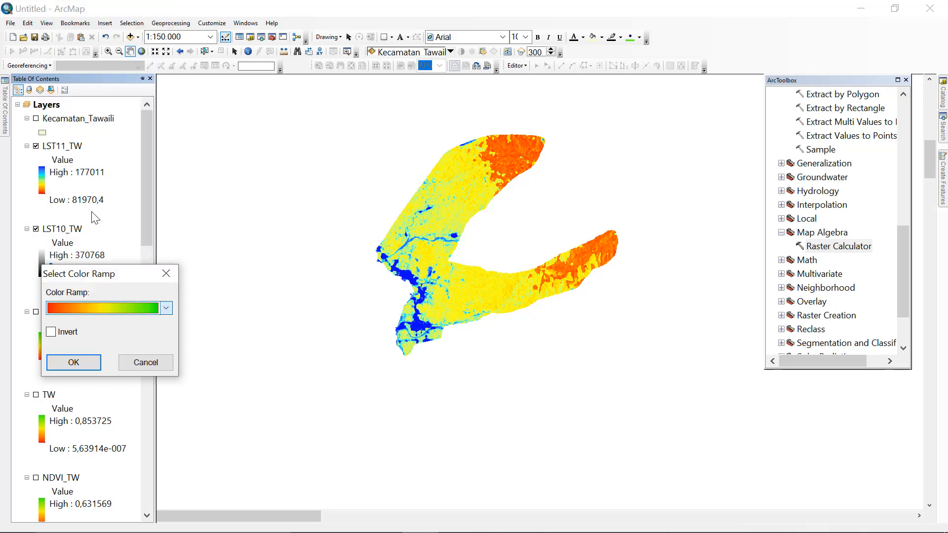
pyautogui.click(74, 361)
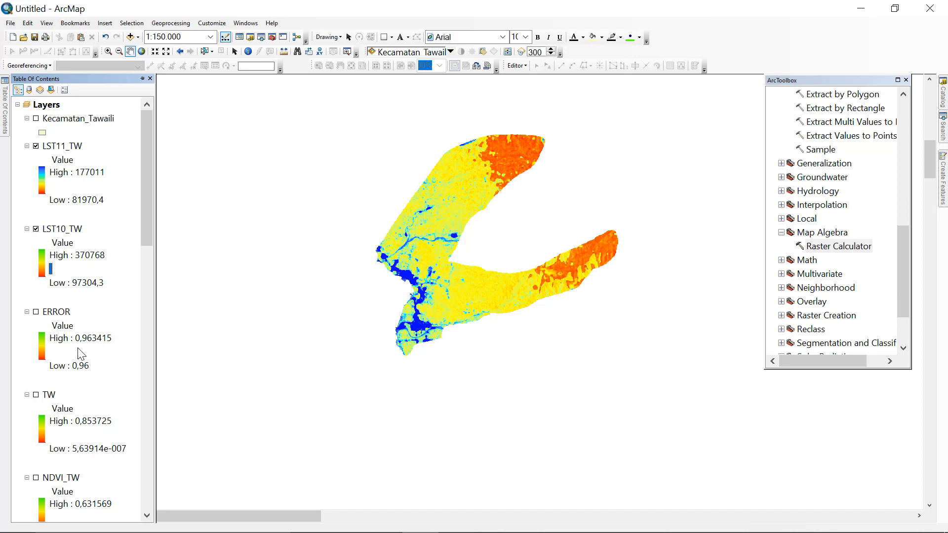
# Start the Cell Statistics tool from the Local toolset and add LST11_TW and LST10_TW as input rasters
pyautogui.doubleClick(805, 220)
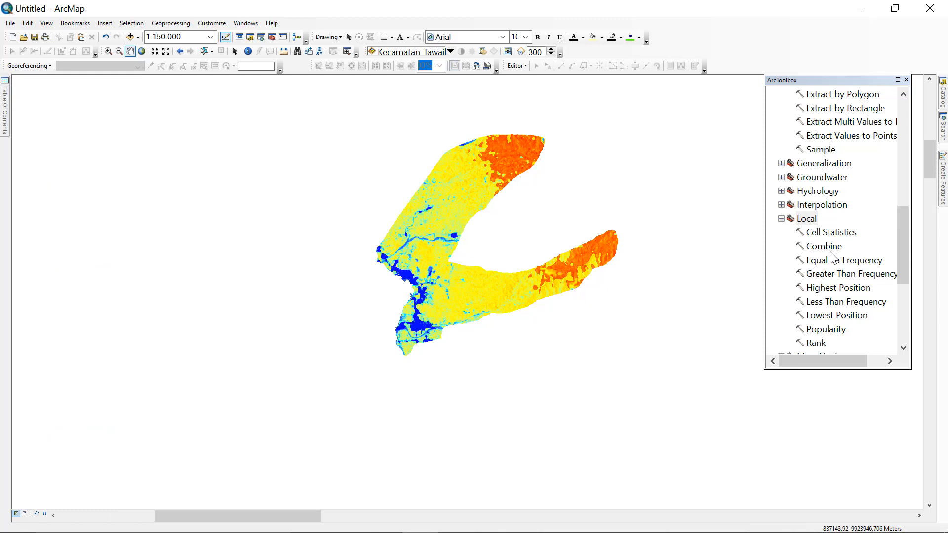
pyautogui.doubleClick(834, 232)
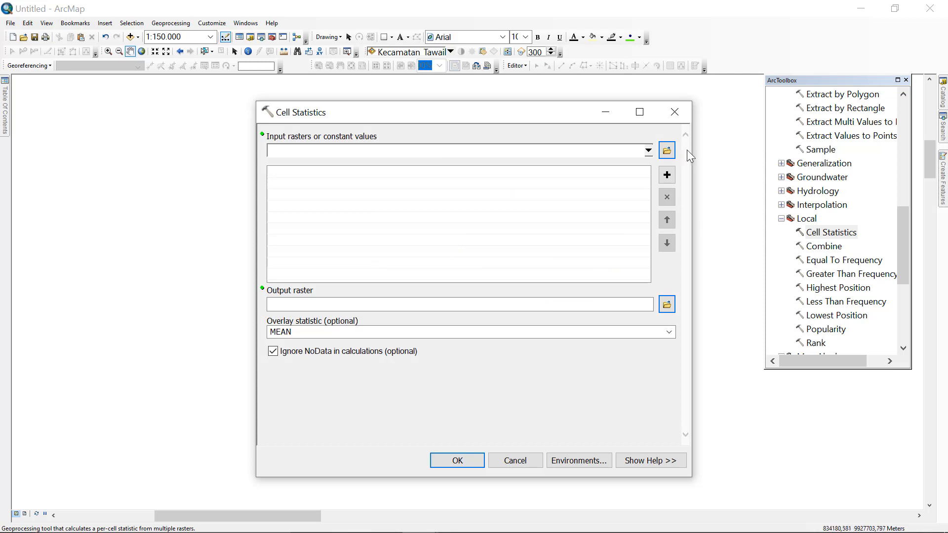
pyautogui.click(648, 151)
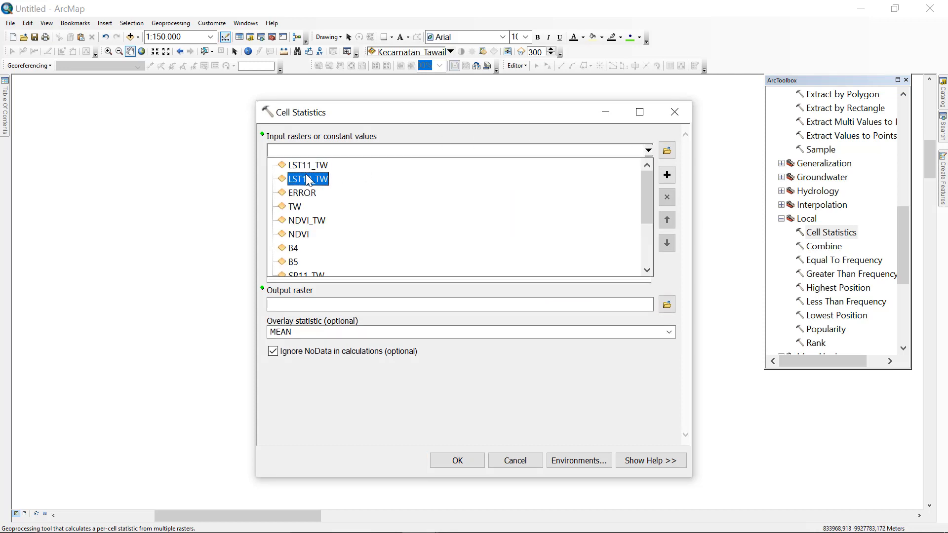
pyautogui.click(308, 165)
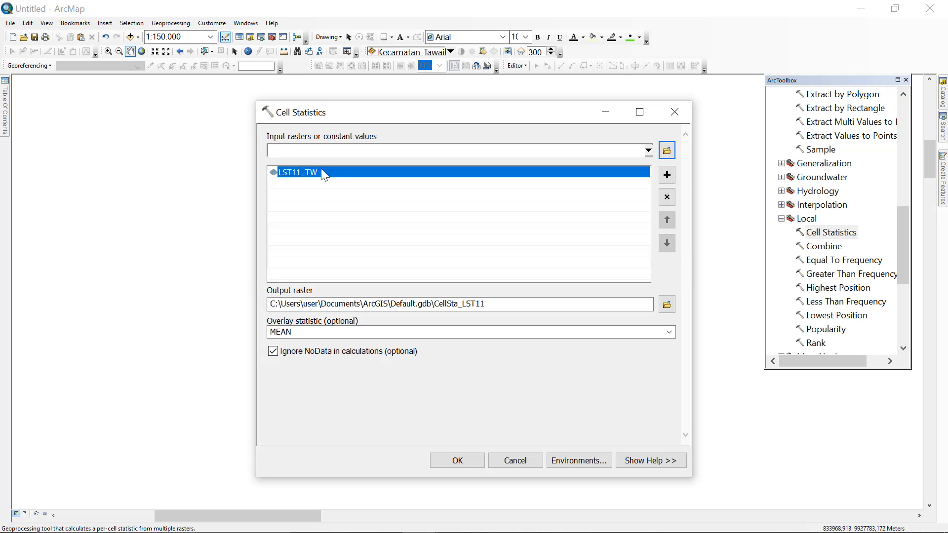
pyautogui.click(646, 149)
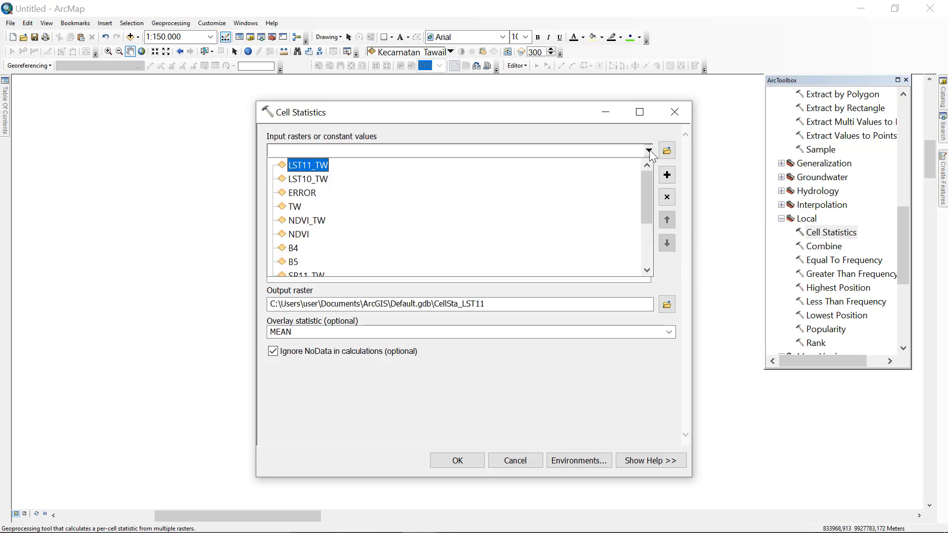
pyautogui.click(327, 182)
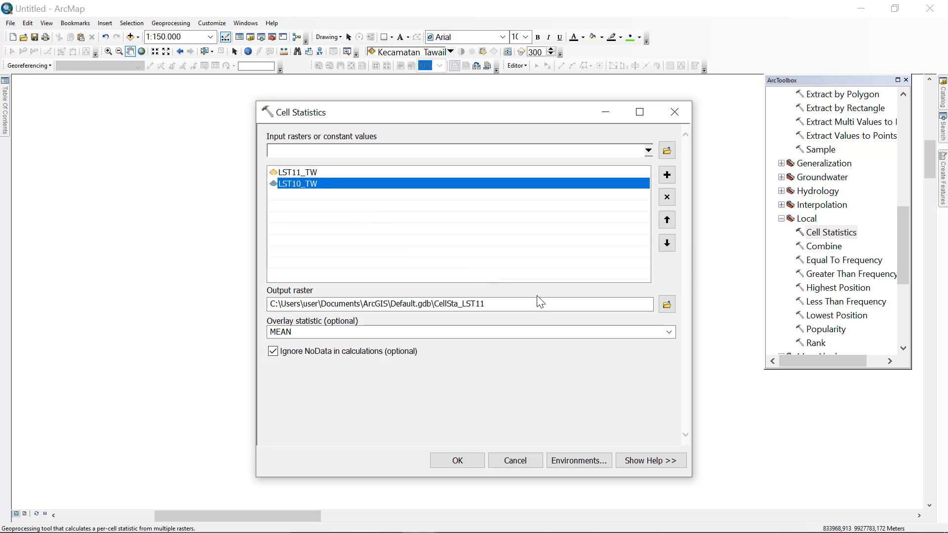
# Set the overlay statistic to MEAN, save the output raster as LST1011_TW in the INDERAJA folder and run Cell Statistics
pyautogui.click(670, 333)
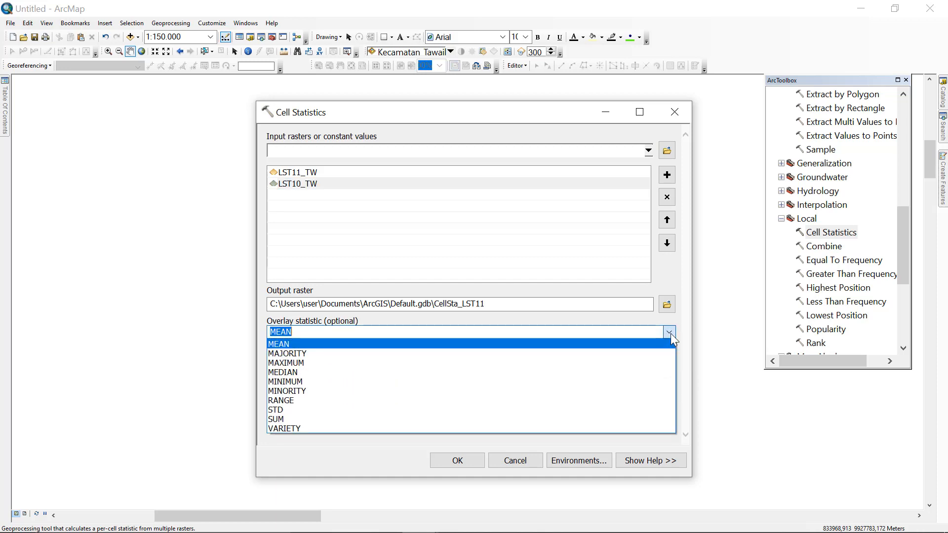
pyautogui.click(284, 346)
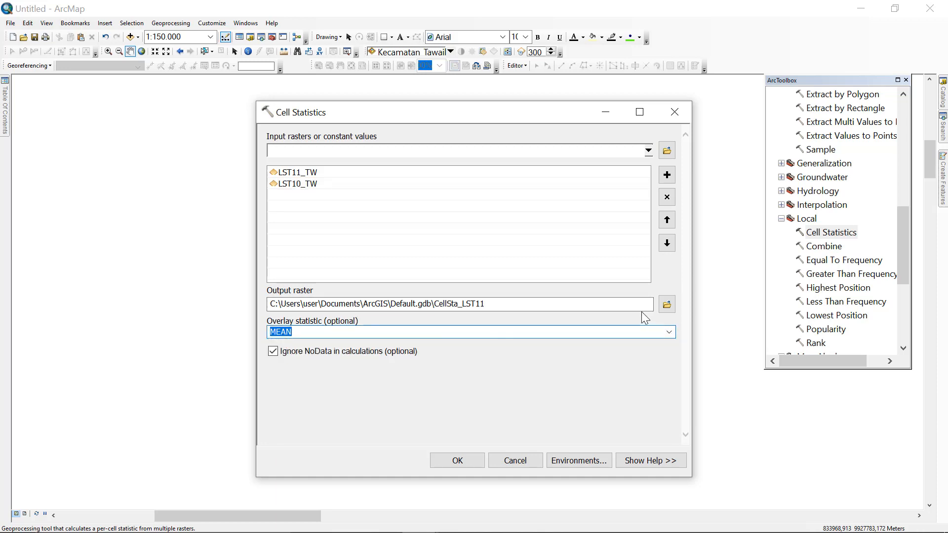
pyautogui.click(669, 306)
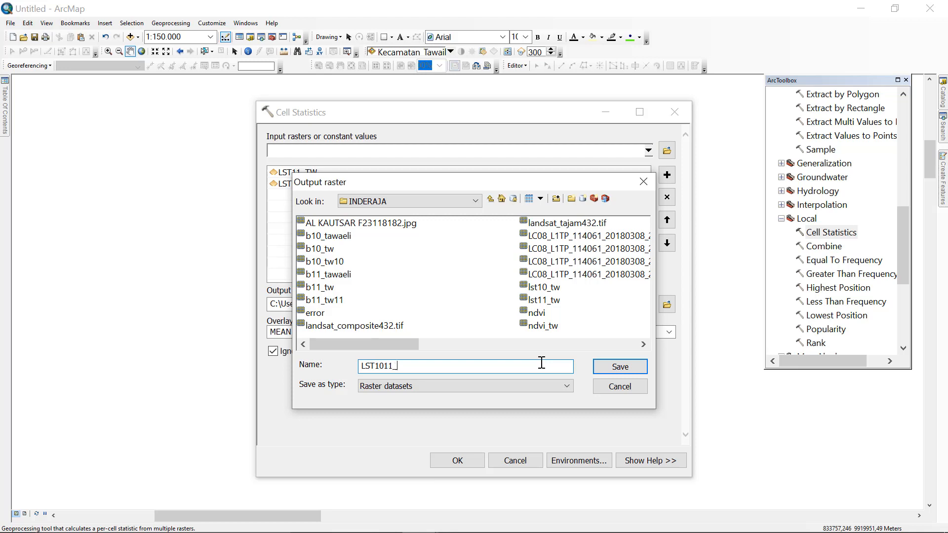
pyautogui.write('W')
pyautogui.click(620, 366)
pyautogui.click(457, 460)
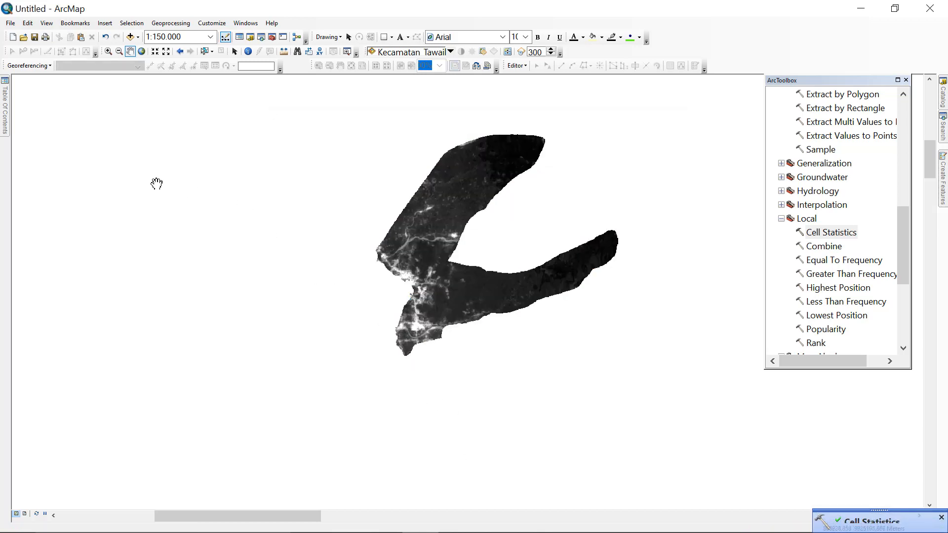
# Hide the LST11_TW and LST10_TW layers
pyautogui.click(6, 131)
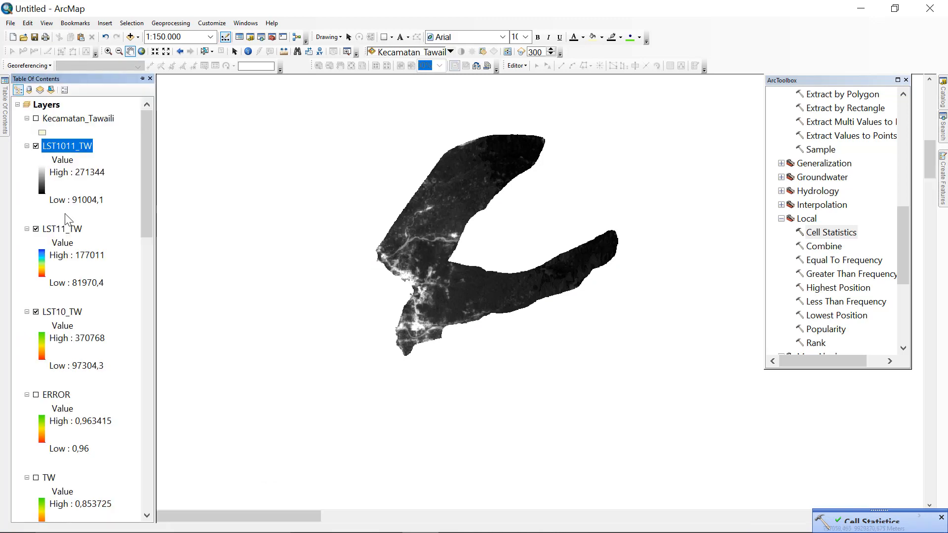
pyautogui.click(36, 228)
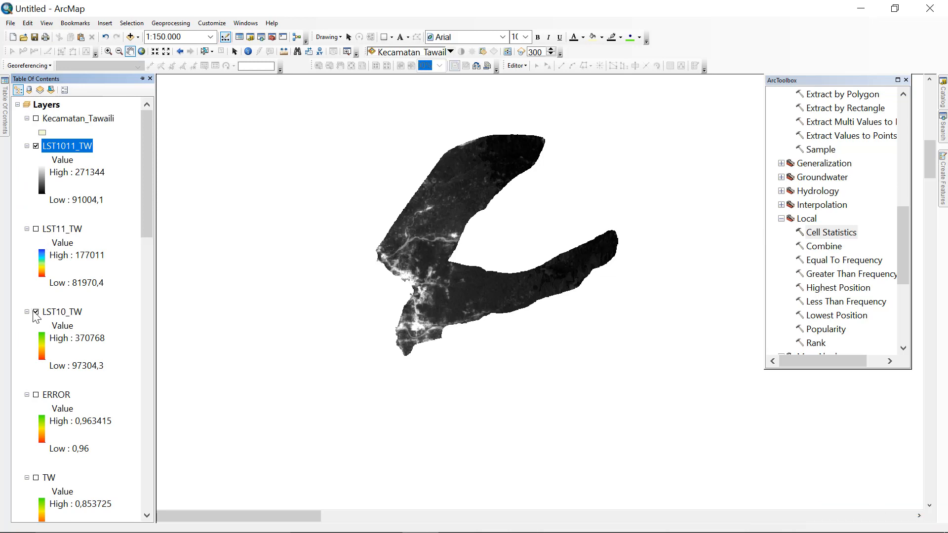
pyautogui.click(34, 312)
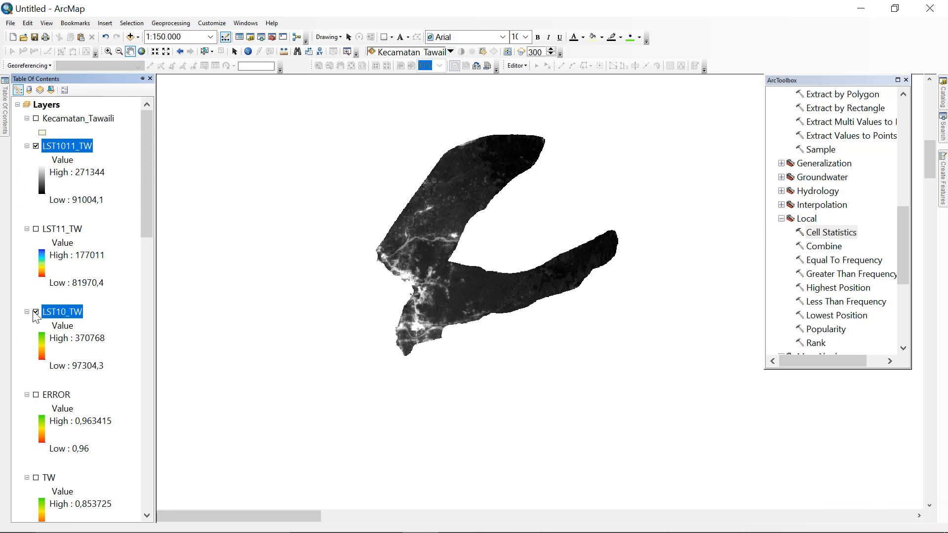
# Apply the yellow-red-magenta-blue color ramp to the LST1011_TW layer
pyautogui.rightClick(71, 147)
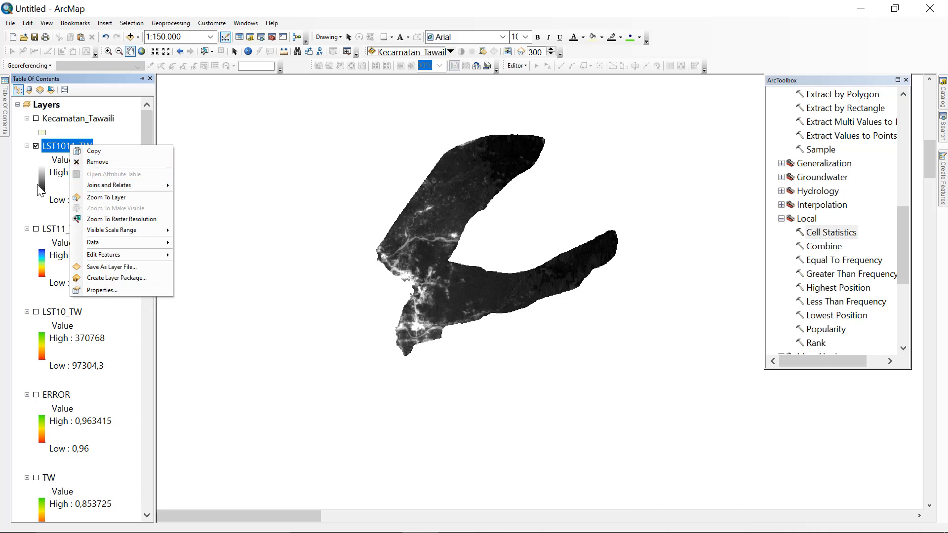
pyautogui.click(38, 185)
pyautogui.click(40, 184)
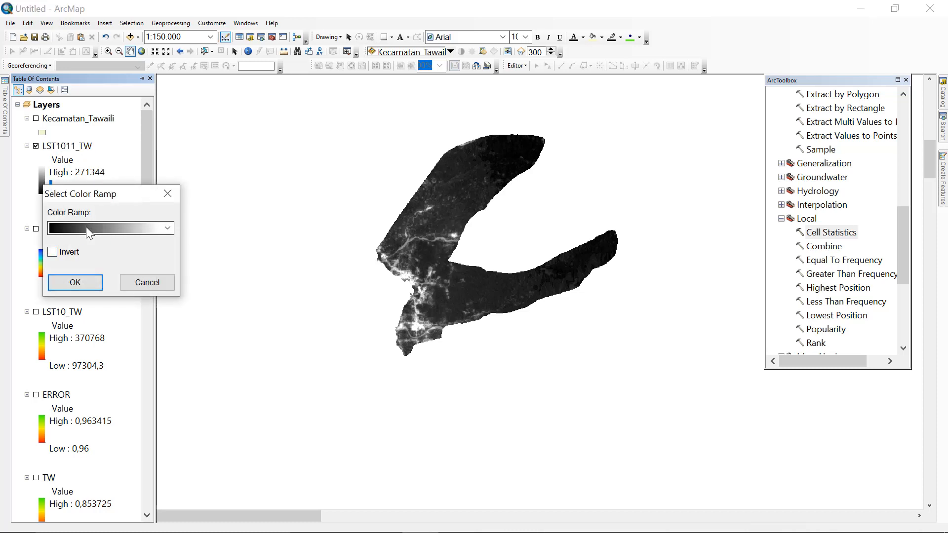
pyautogui.click(86, 227)
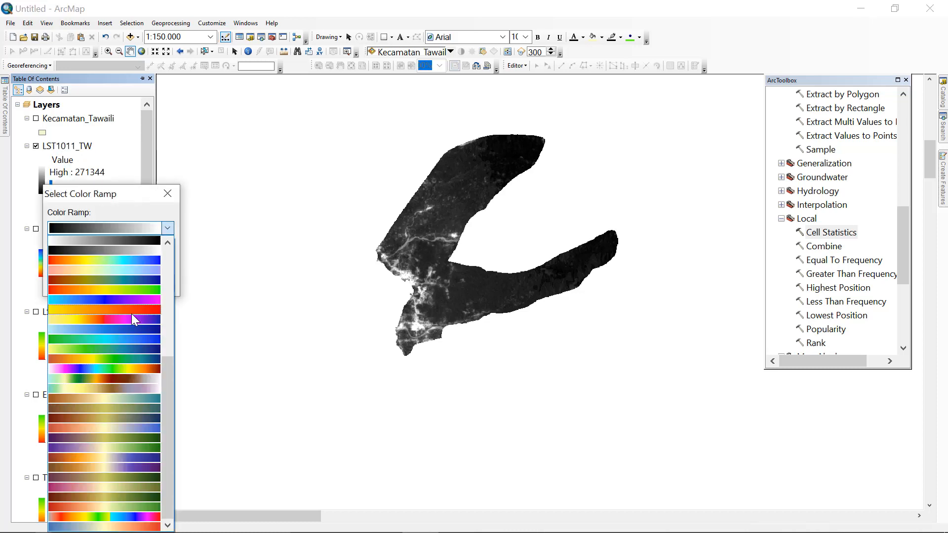
pyautogui.click(117, 320)
pyautogui.click(75, 283)
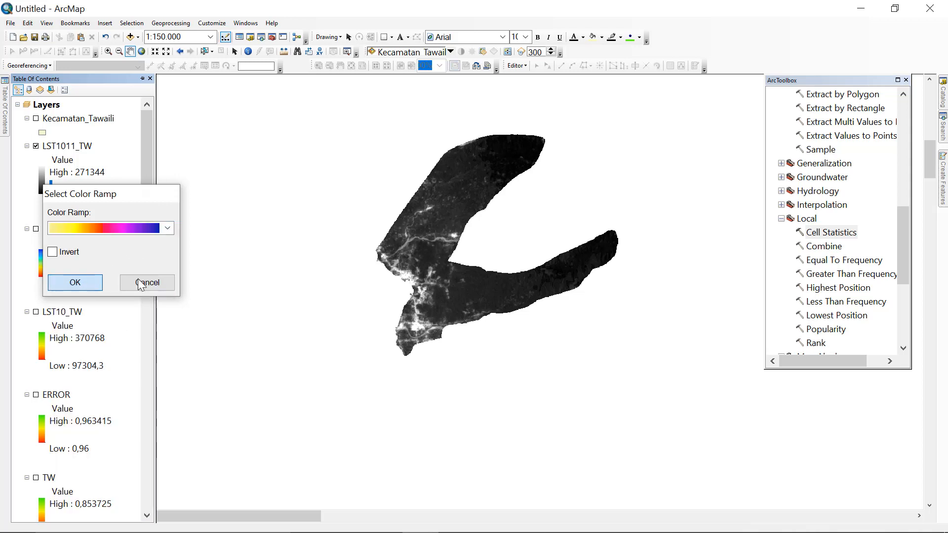
pyautogui.moveTo(483, 239); pyautogui.dragTo(481, 269)
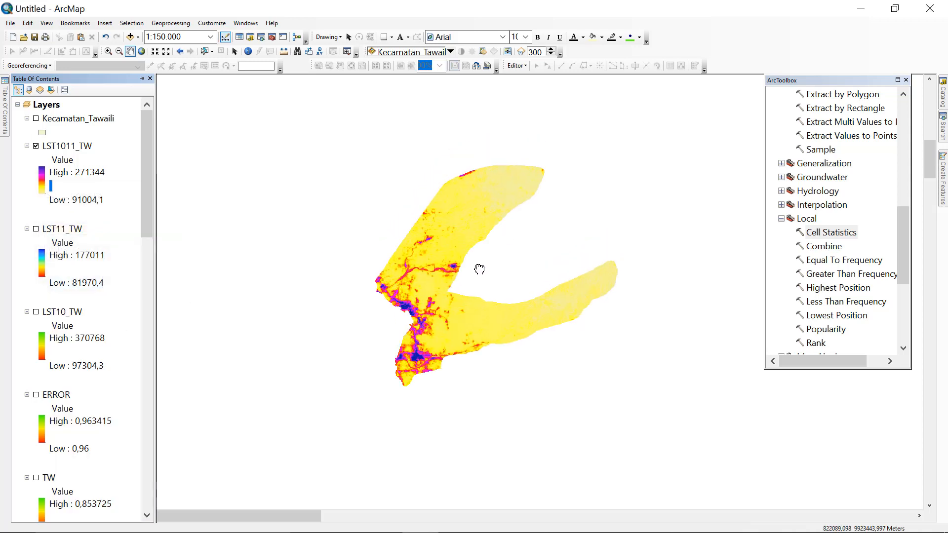
# Close ArcToolbox and apply the cyan-blue-magenta color ramp to the LST1011_TW layer
pyautogui.click(906, 79)
pyautogui.moveTo(3, 131)
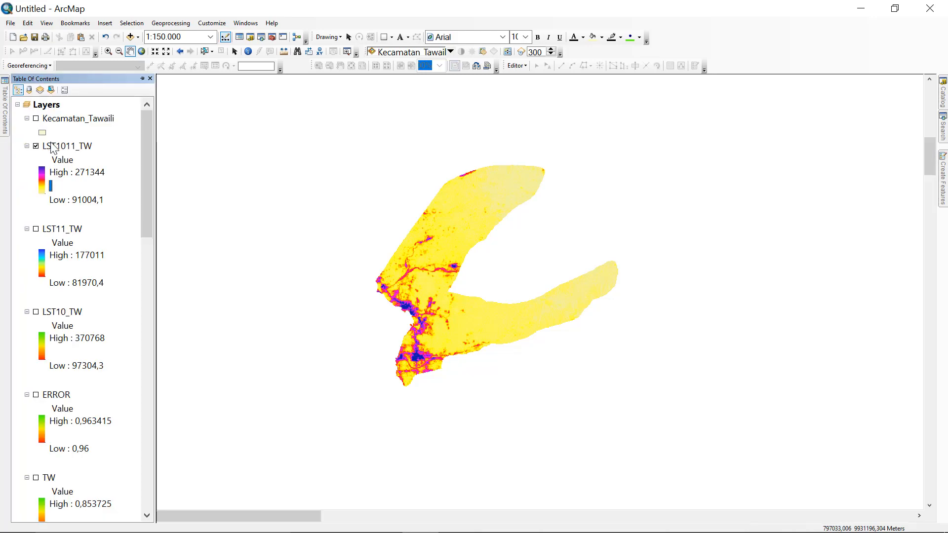
pyautogui.click(42, 179)
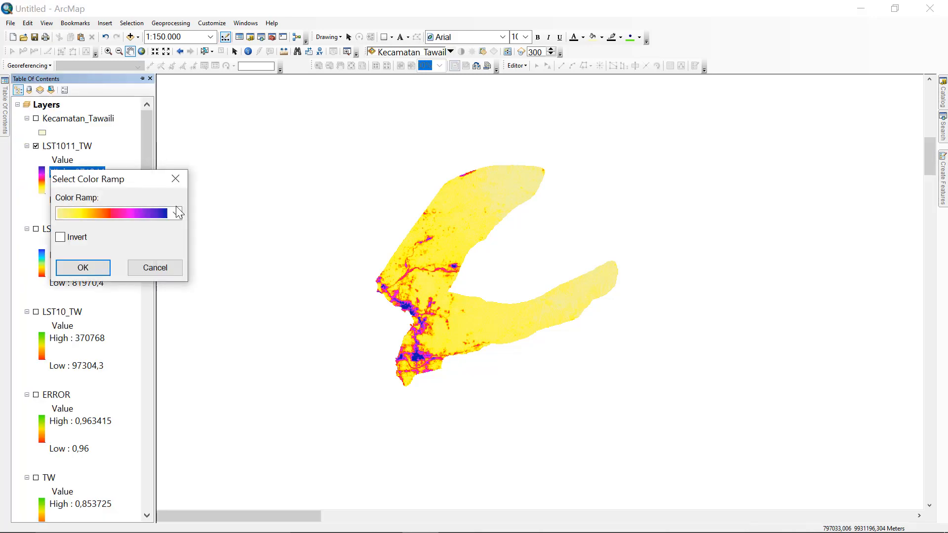
pyautogui.click(164, 218)
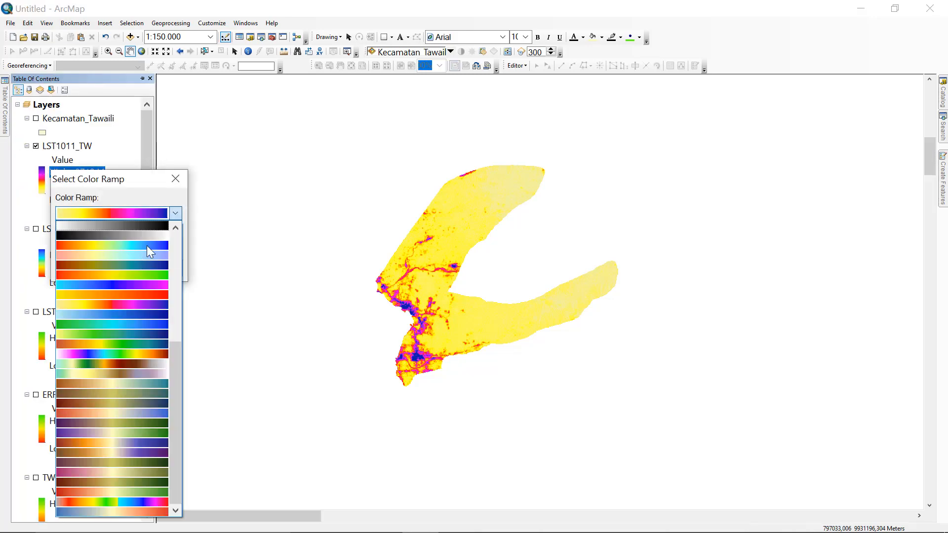
pyautogui.click(134, 286)
pyautogui.click(82, 268)
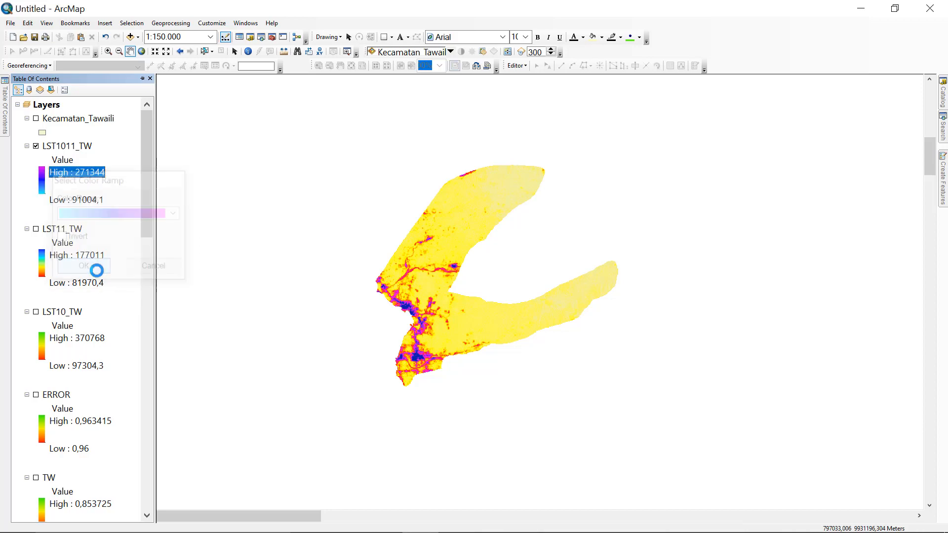
pyautogui.moveTo(473, 289); pyautogui.dragTo(469, 282)
pyautogui.scroll(-1, 432, 282)
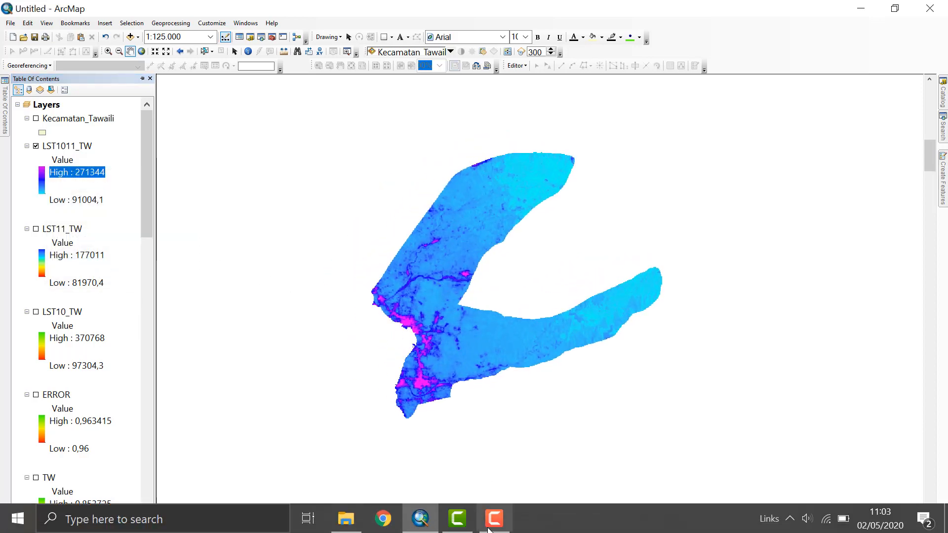
pyautogui.click(488, 528)
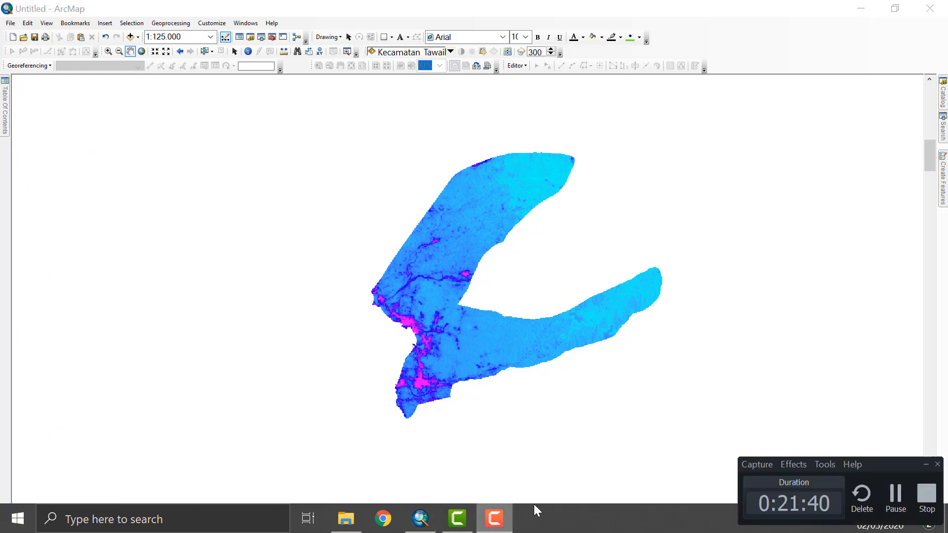